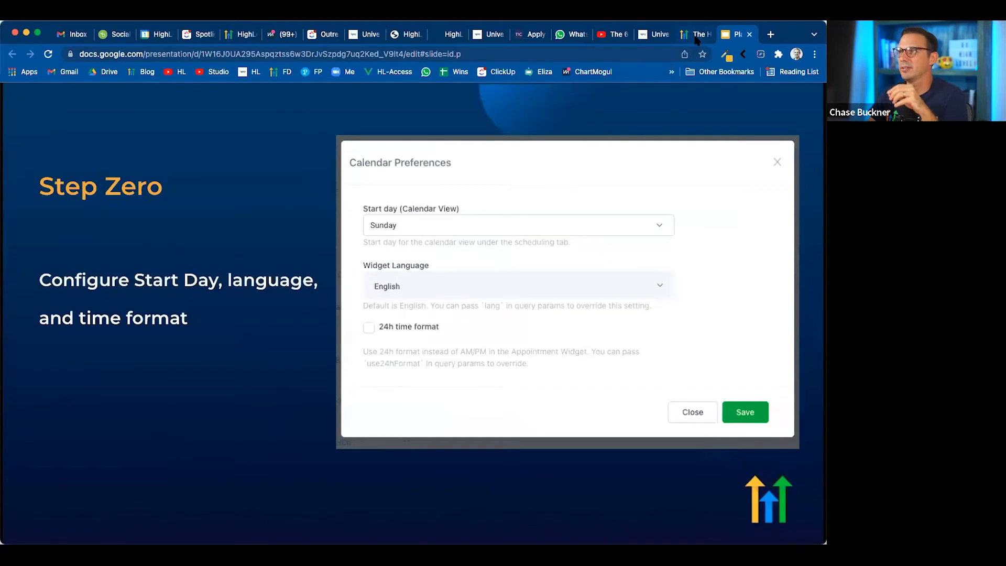
Switch from the slides to HighLevel and open the Calendar Preferences in the calendar settings
left_click_drag(649, 36, 692, 35)
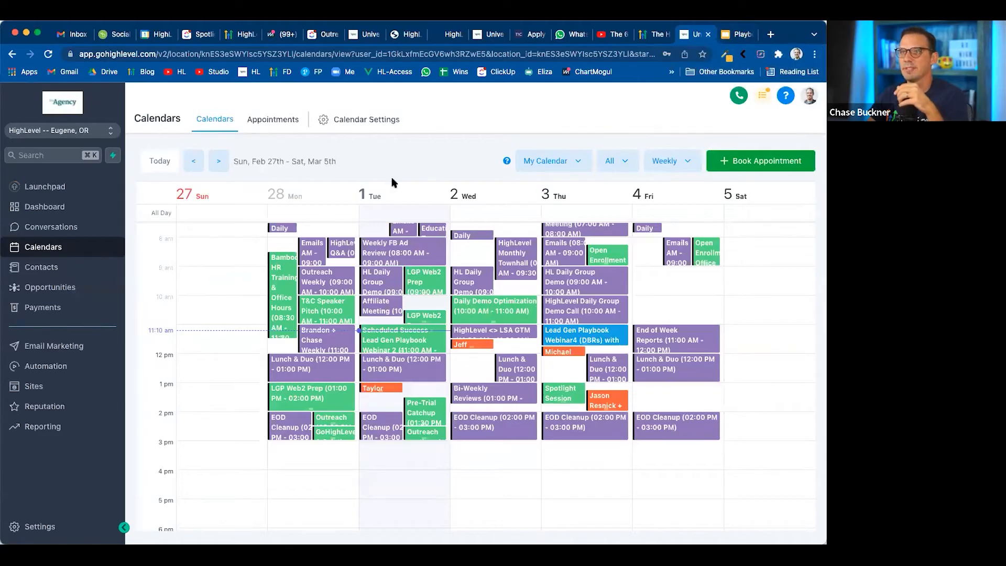
left_click(732, 37)
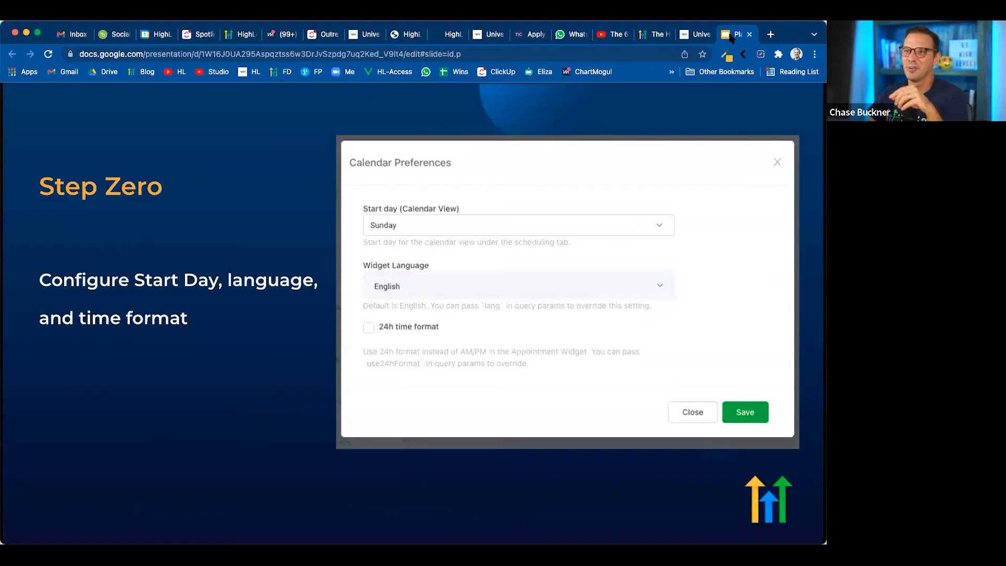
left_click(695, 37)
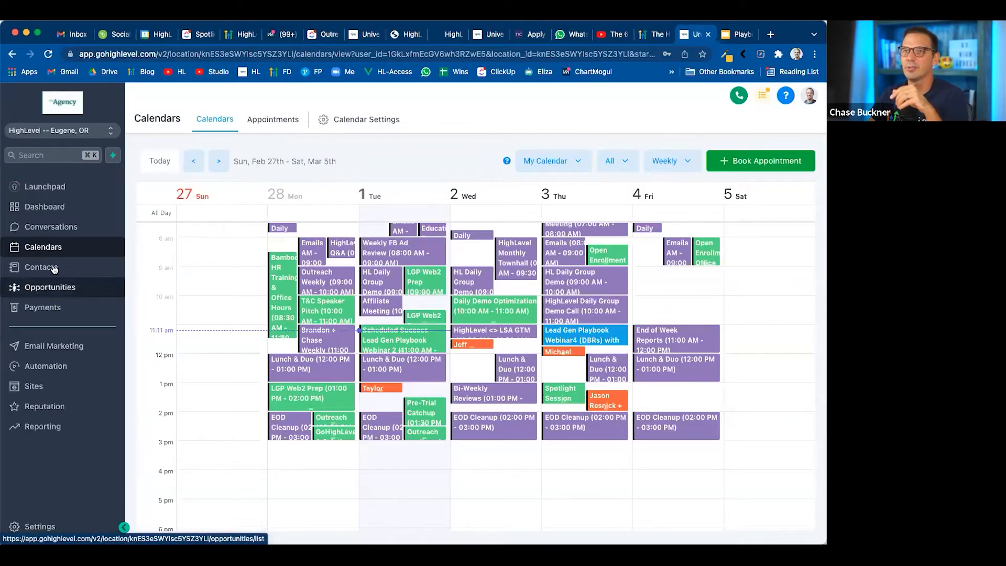
left_click(360, 120)
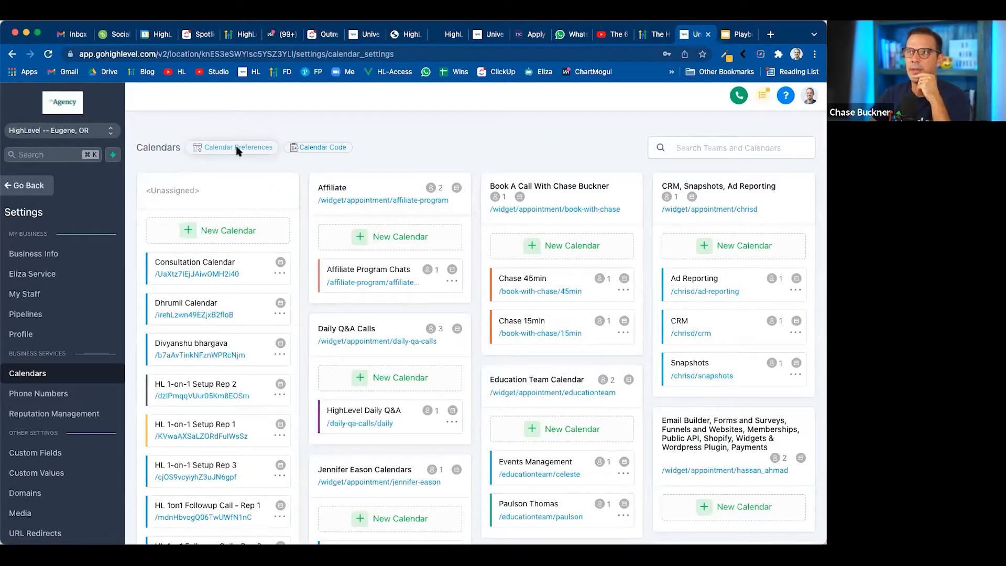
left_click(235, 148)
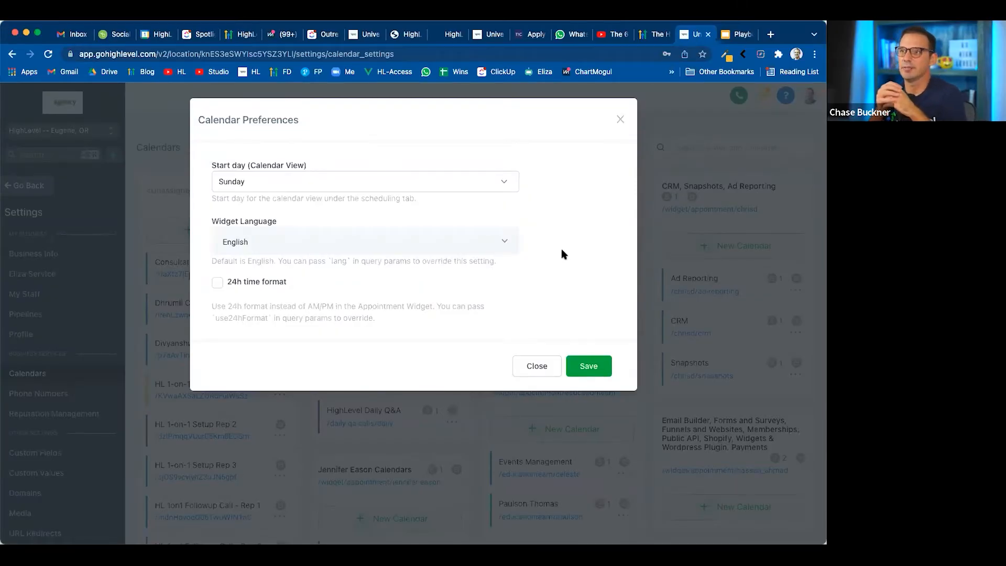
Review the available start days and widget languages, then close the Calendar Preferences without saving
left_click(503, 184)
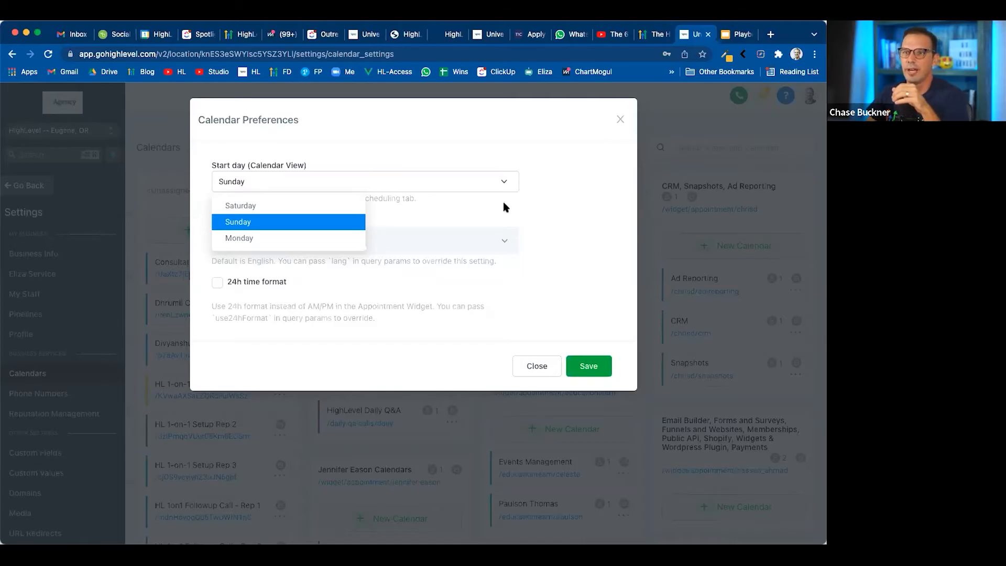
left_click(547, 195)
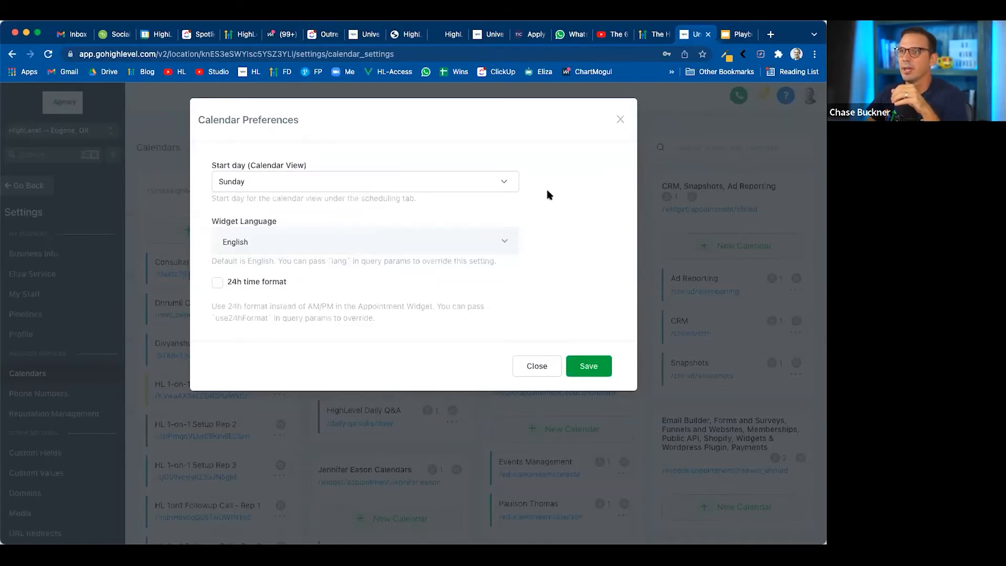
left_click(312, 244)
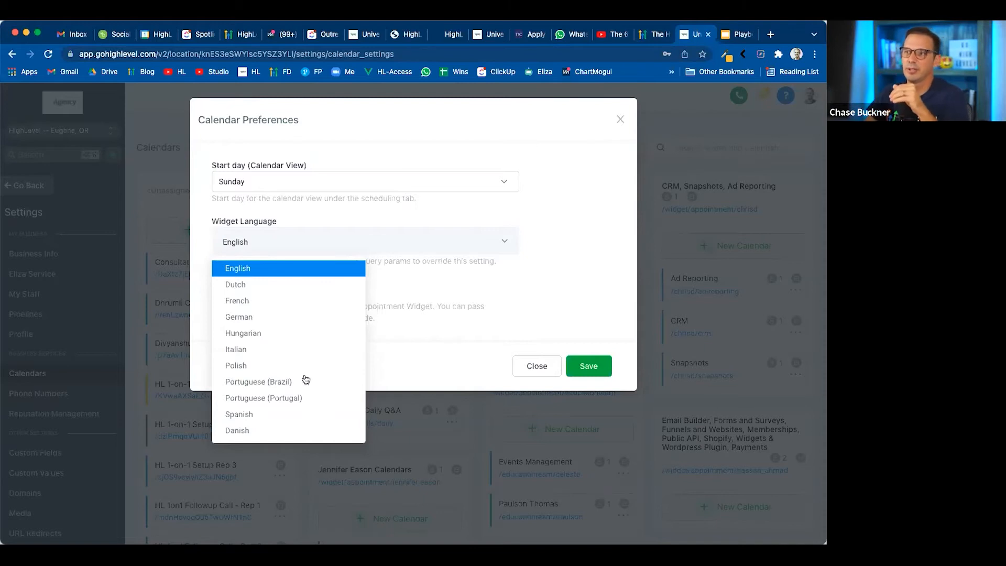
left_click(552, 295)
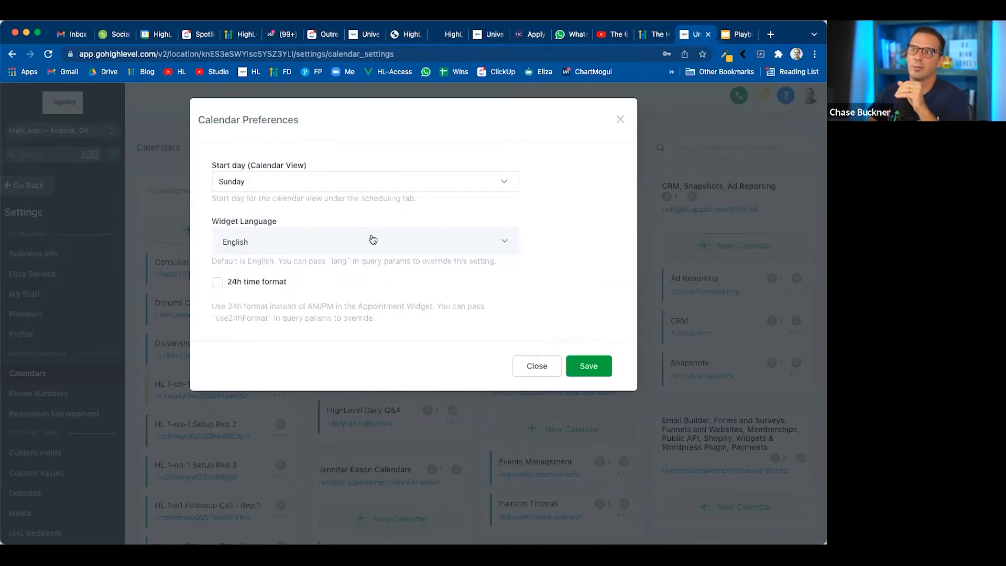
left_click(621, 124)
Advance the presentation to the Step 1 slide on calendar information, meeting location and sync options, then return to HighLevel
left_click(734, 34)
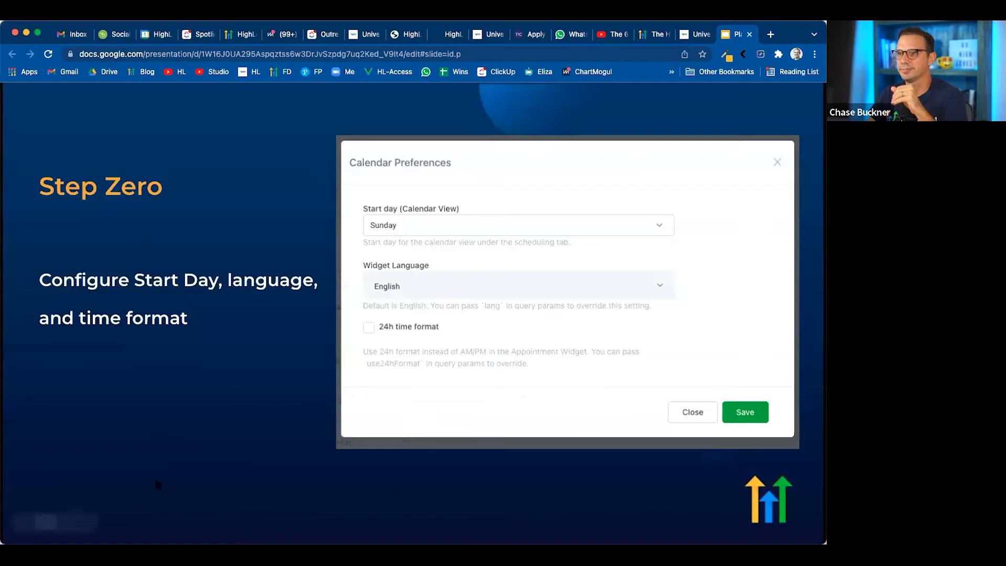
left_click(70, 523)
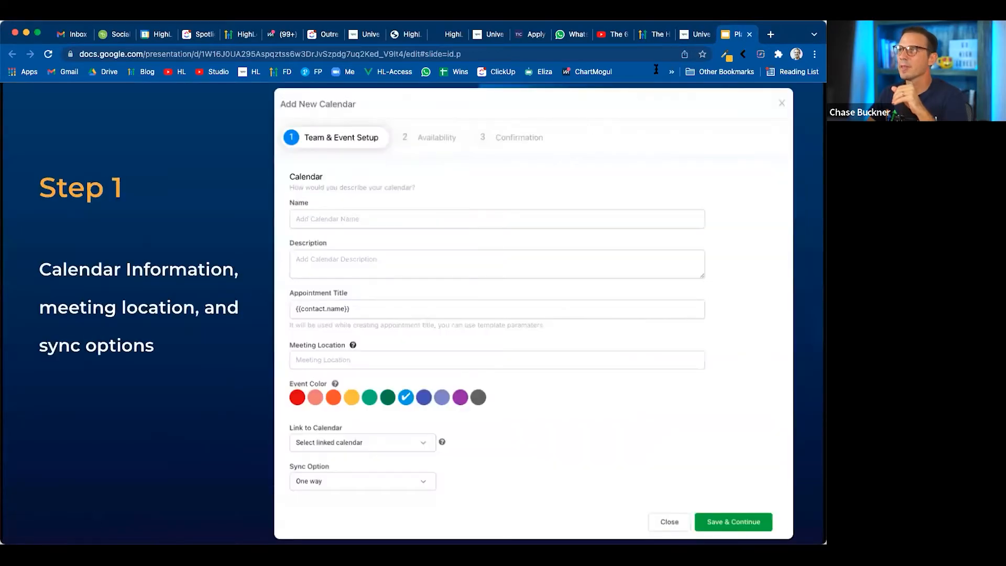
left_click(695, 36)
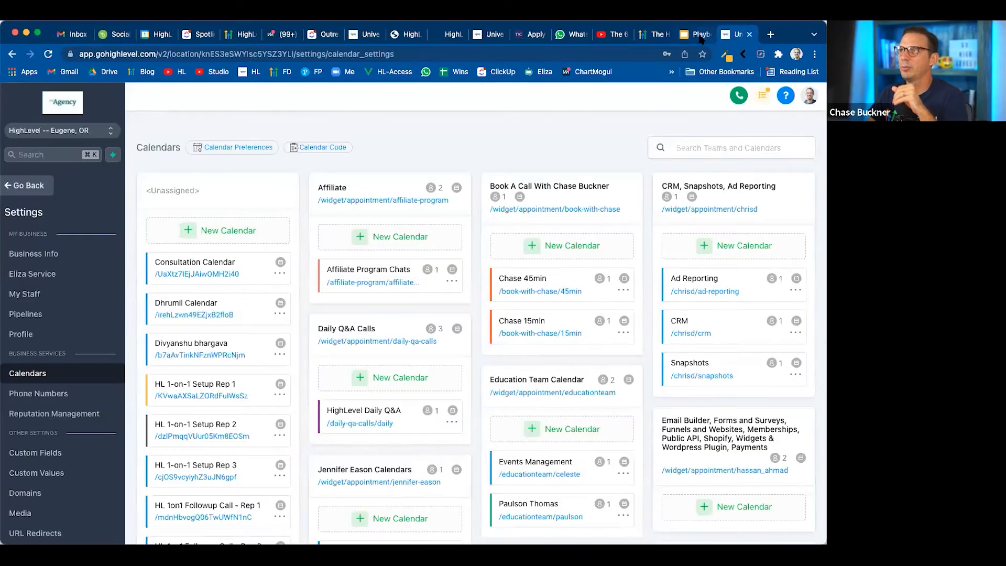
left_click(700, 36)
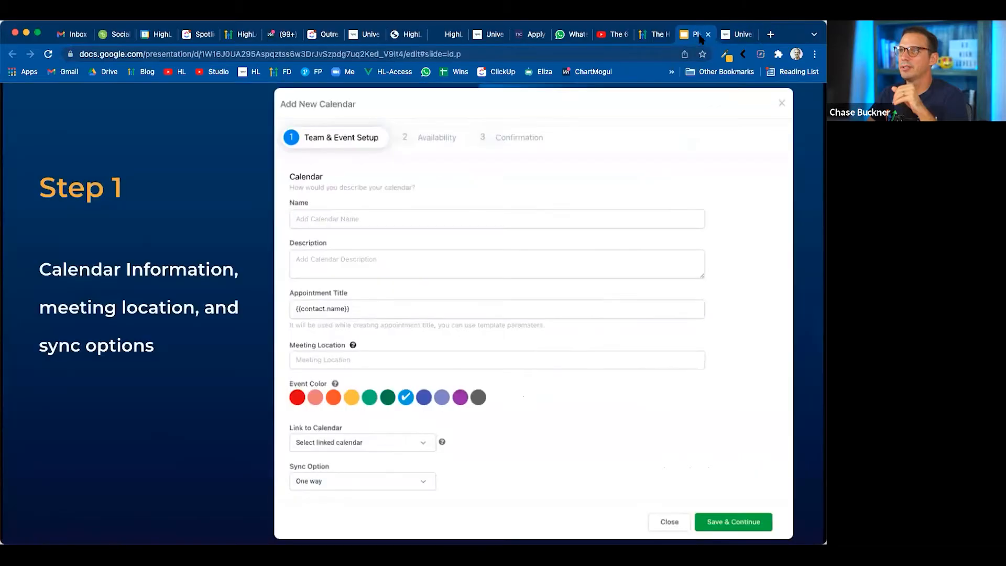
left_click(740, 35)
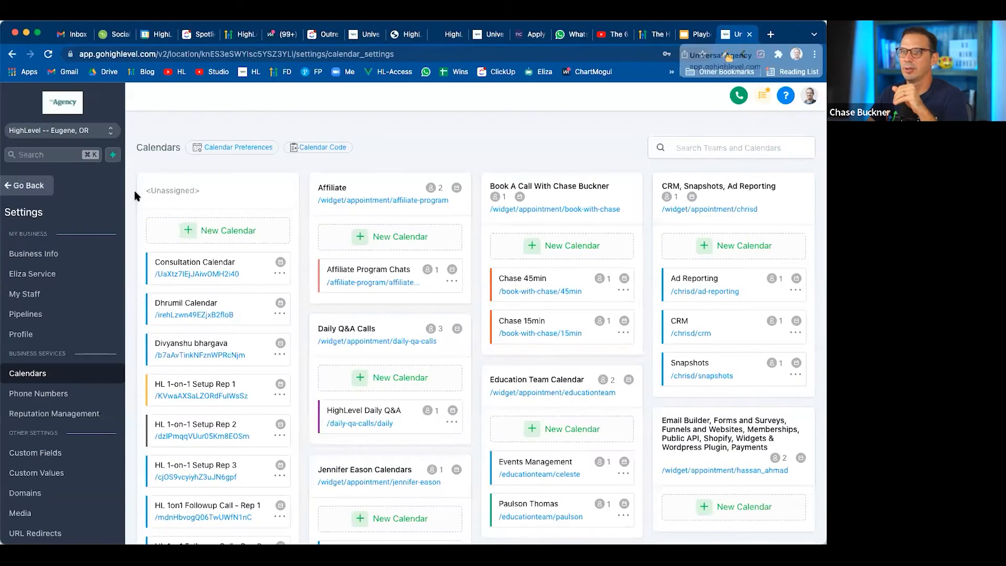
Leave the settings, reopen the calendar settings from the Calendars page and look through the calendar teams
left_click(29, 189)
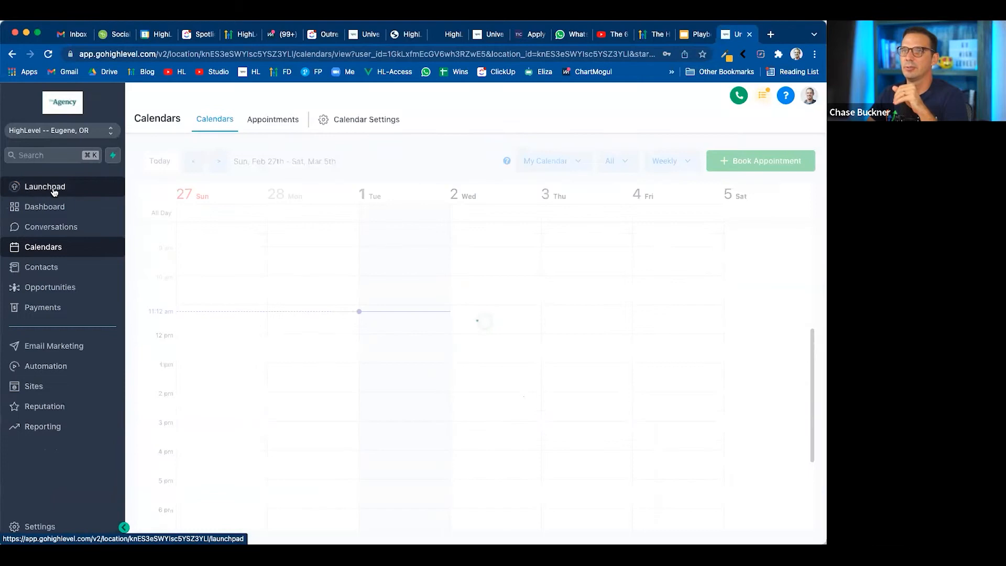
left_click(41, 254)
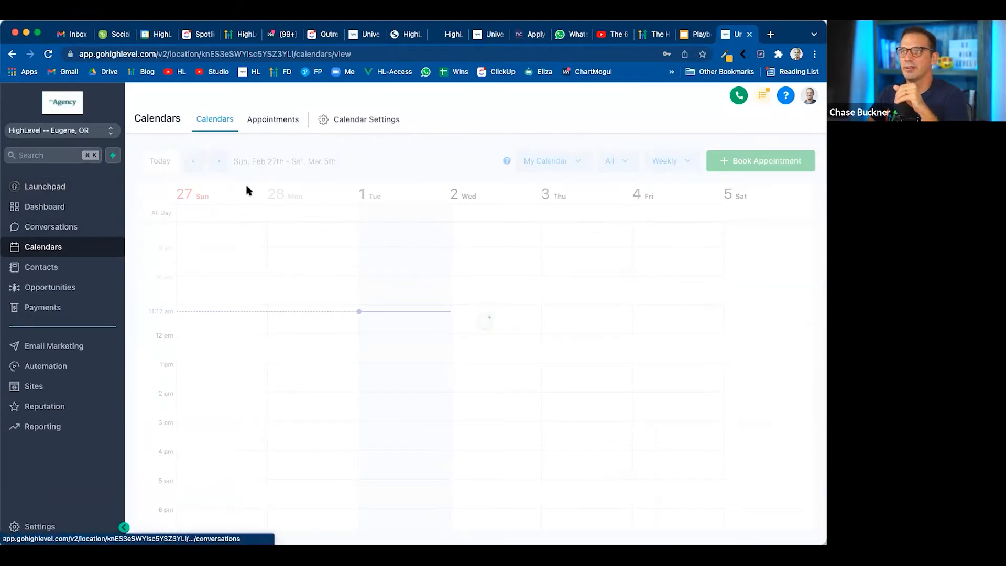
left_click(365, 123)
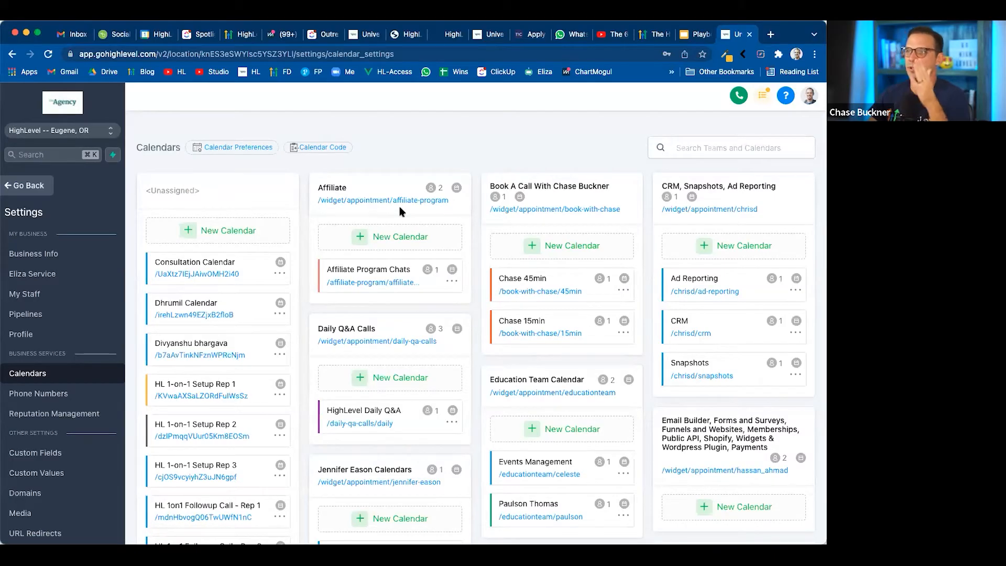
scroll(272, 458, "down", 1)
scroll(272, 459, "down", 10)
scroll(272, 459, "up", 15)
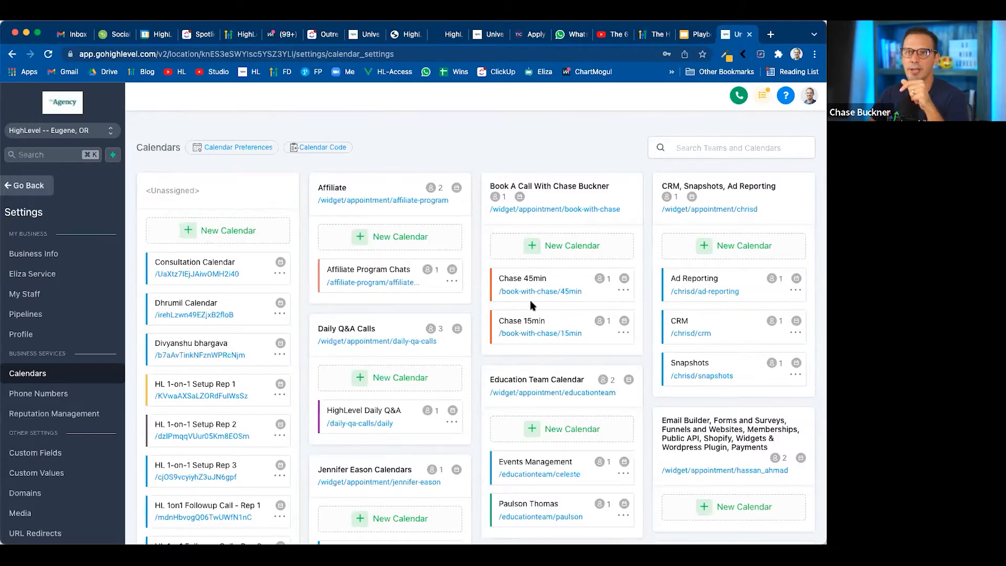
left_click(216, 234)
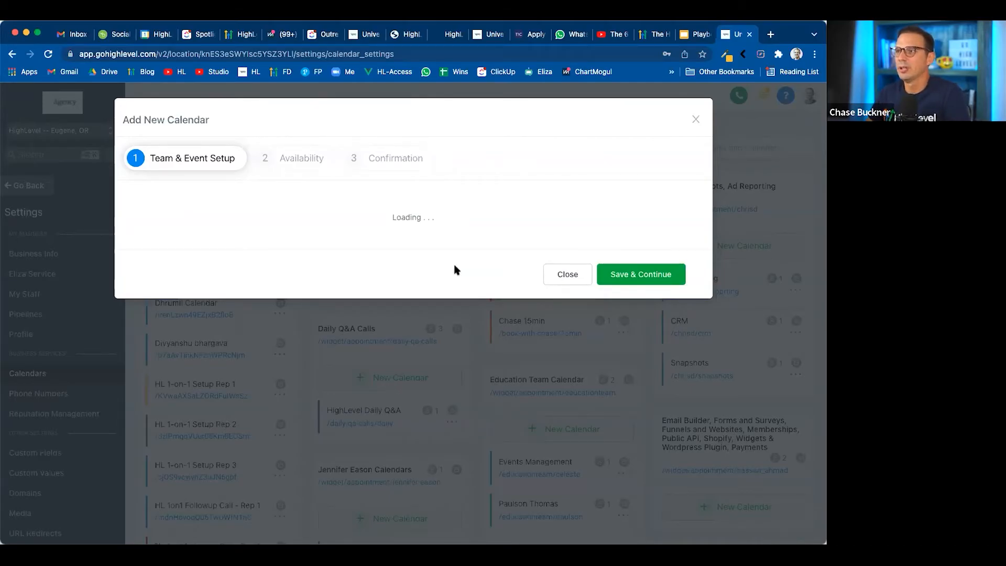
left_click(566, 284)
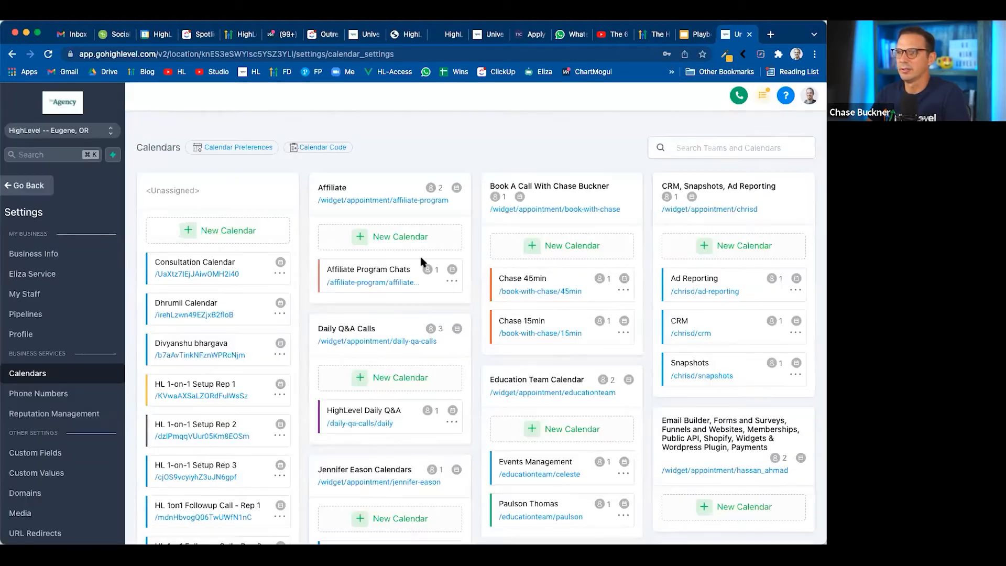
left_click(279, 273)
left_click(297, 294)
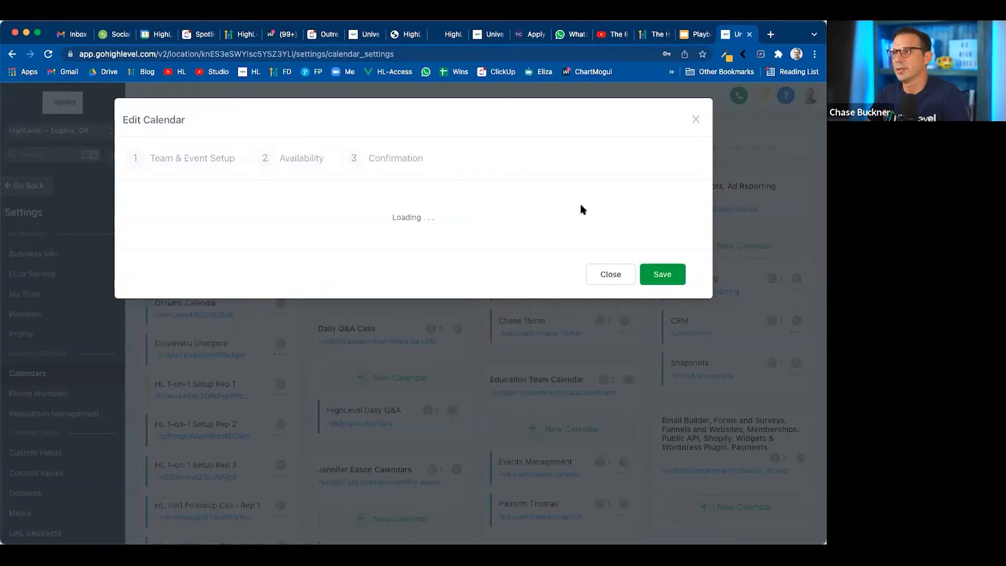
left_click(695, 120)
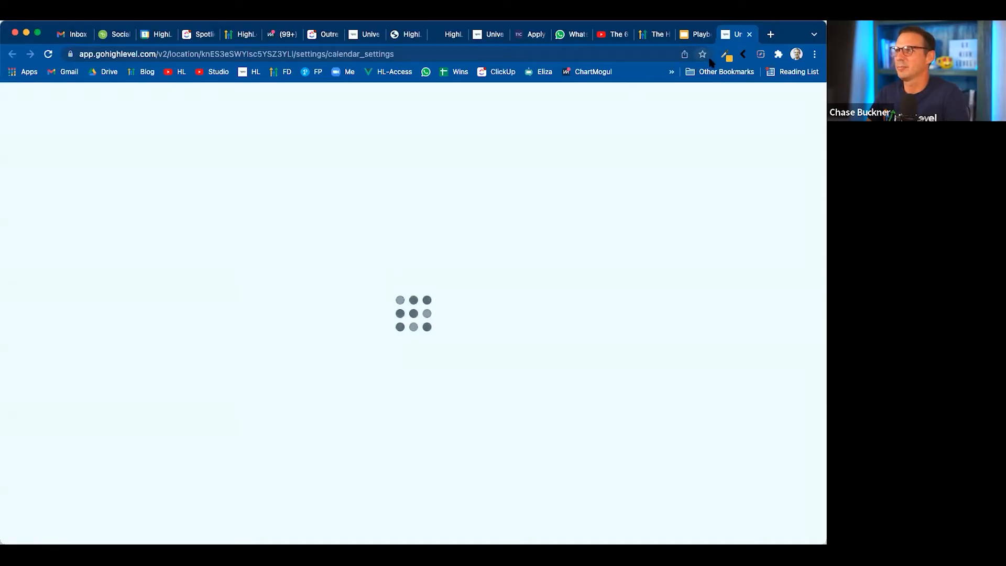
Switch to the browser tab with the agency's snapshot settings and change to the pinned sandbox sub-account
left_click(488, 34)
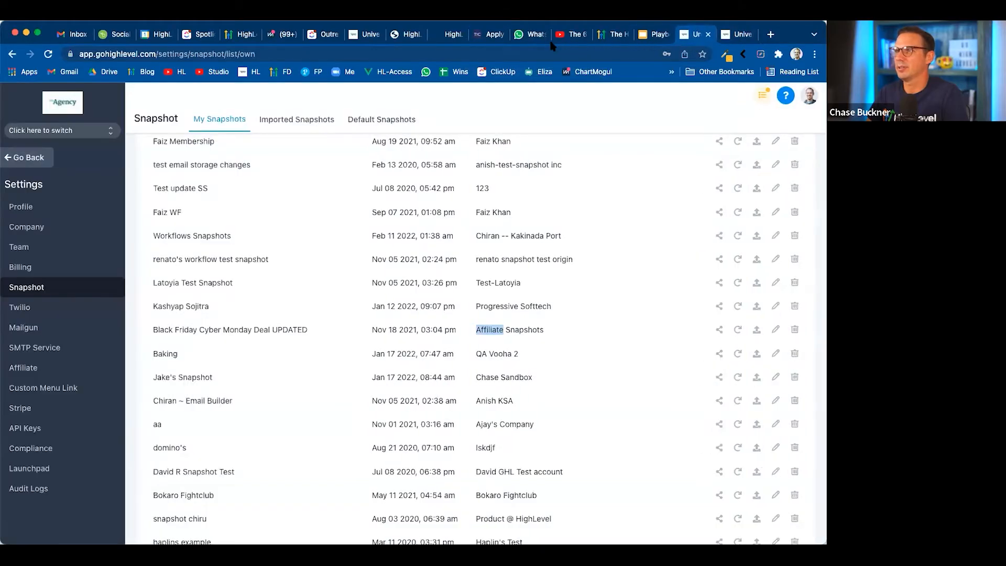
left_click(54, 130)
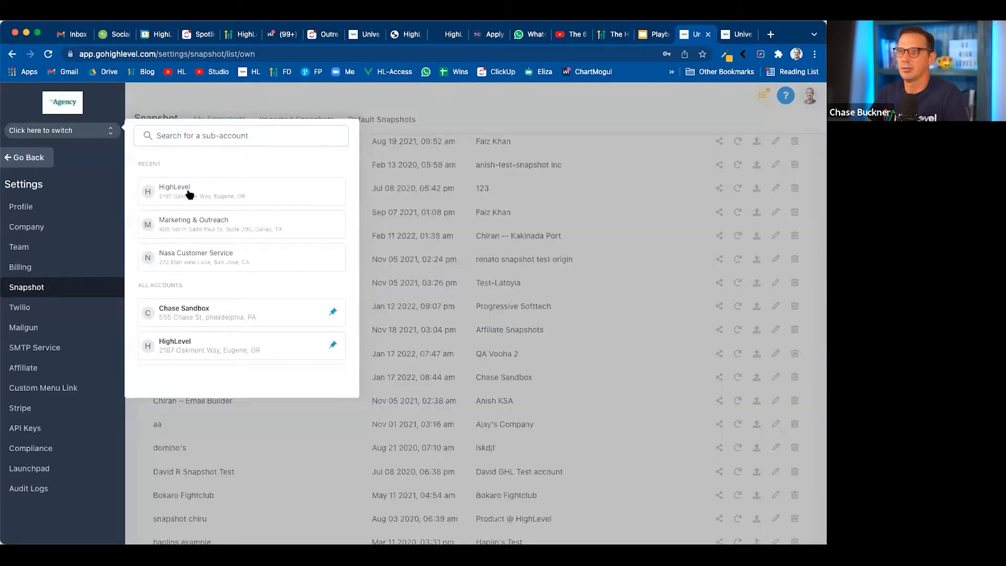
left_click(193, 306)
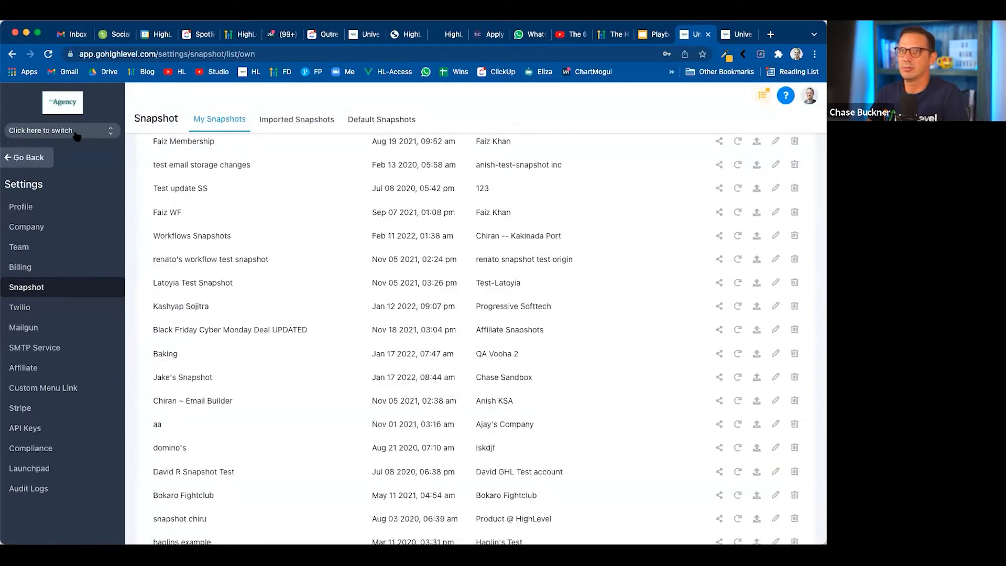
left_click(84, 130)
left_click(197, 311)
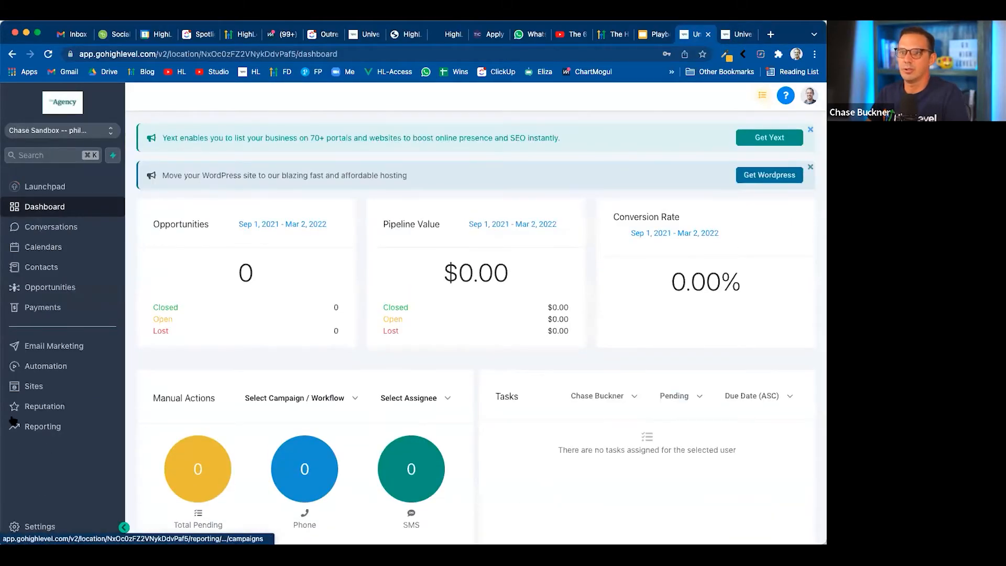
Start a new unassigned calendar from the sandbox sub-account's calendar settings
left_click(42, 247)
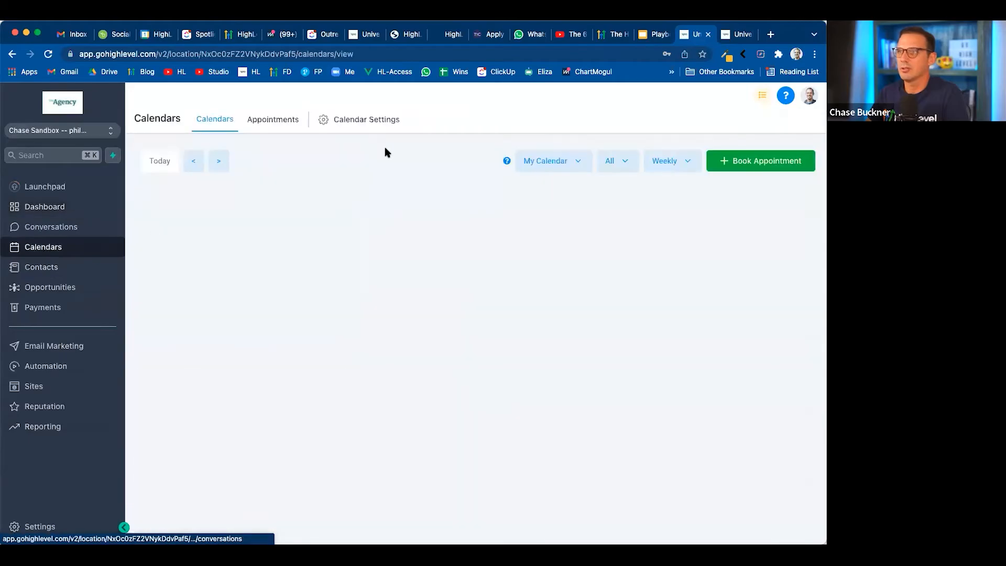
left_click(370, 121)
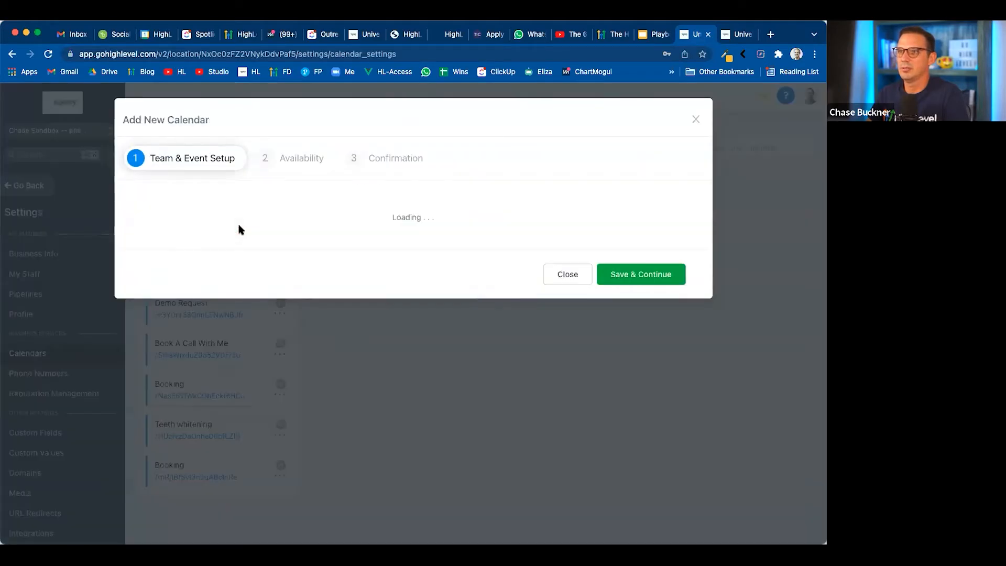
left_click(239, 231)
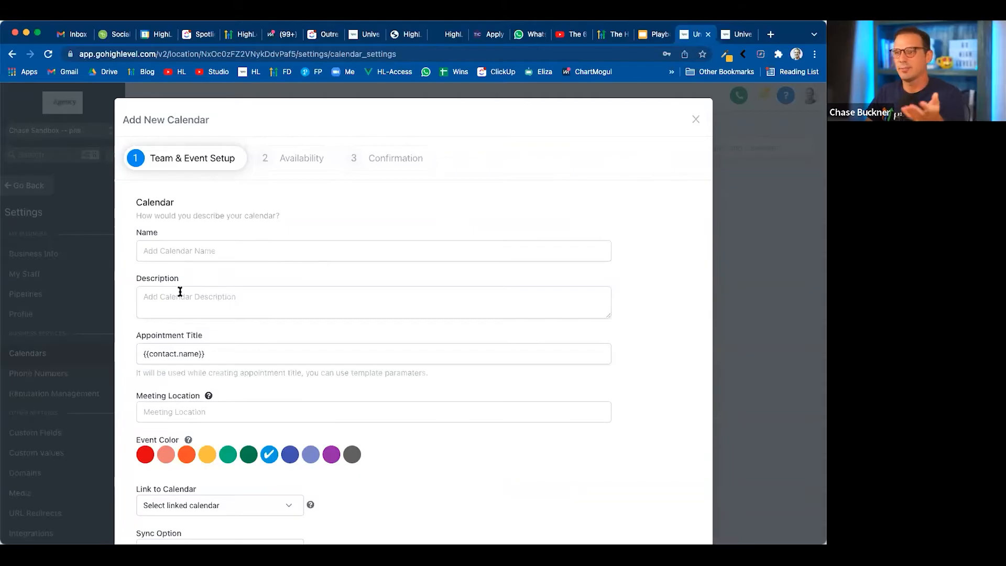
scroll(191, 294, "down", 2)
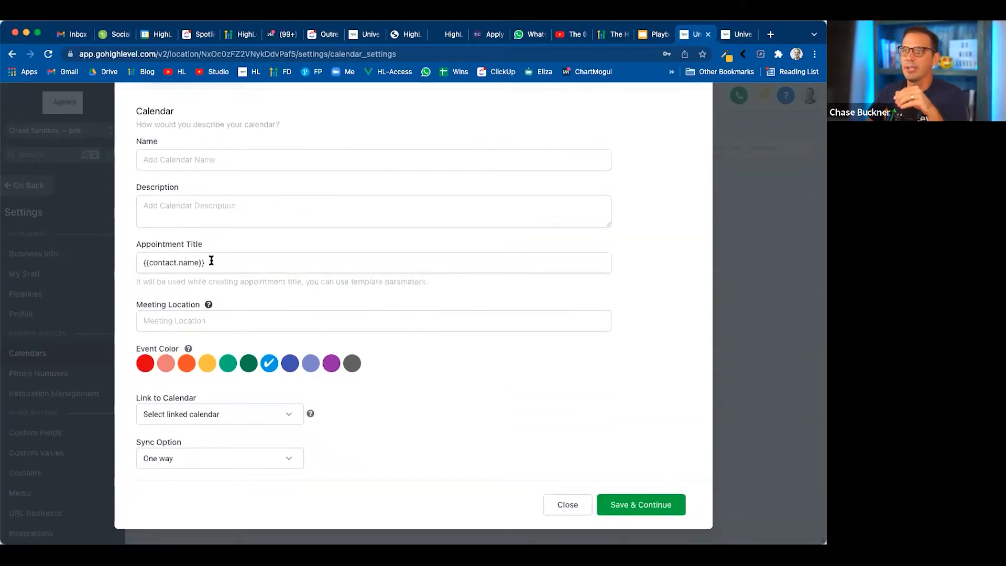
Insert "15 min booking with" before the {{contact.name}} parameter in the new calendar's appointment title
left_click(213, 259)
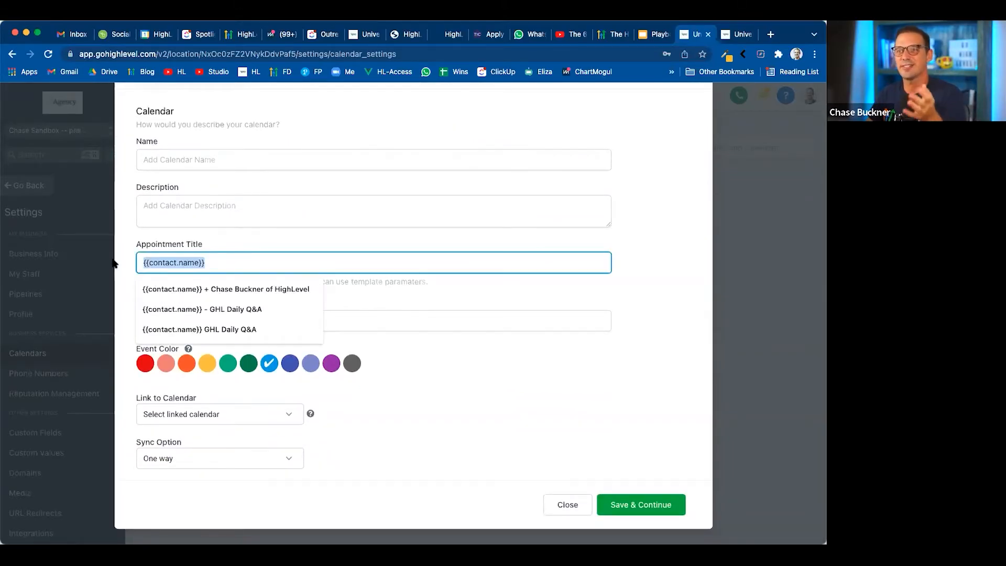
left_click(144, 260)
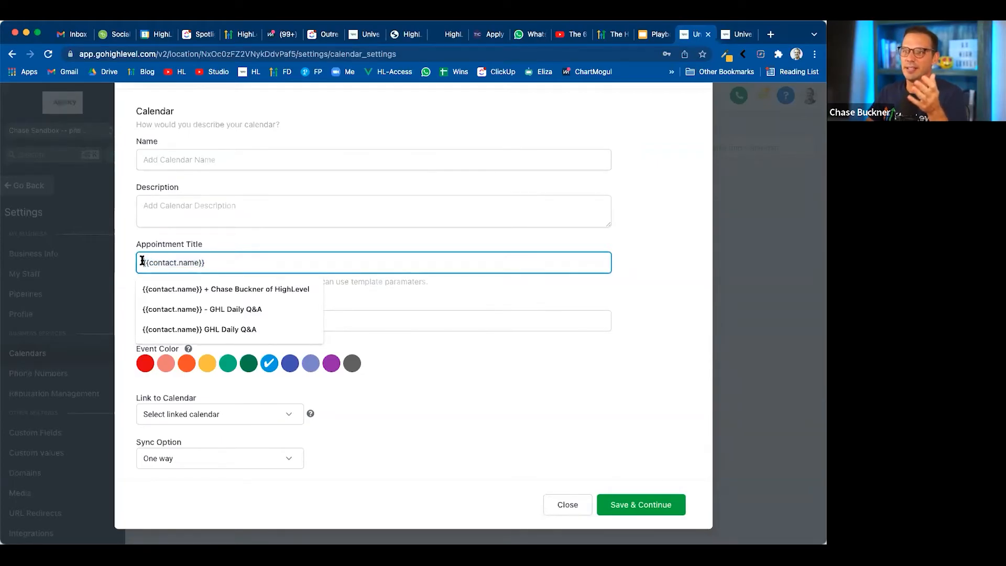
left_click_drag(142, 260, 229, 261)
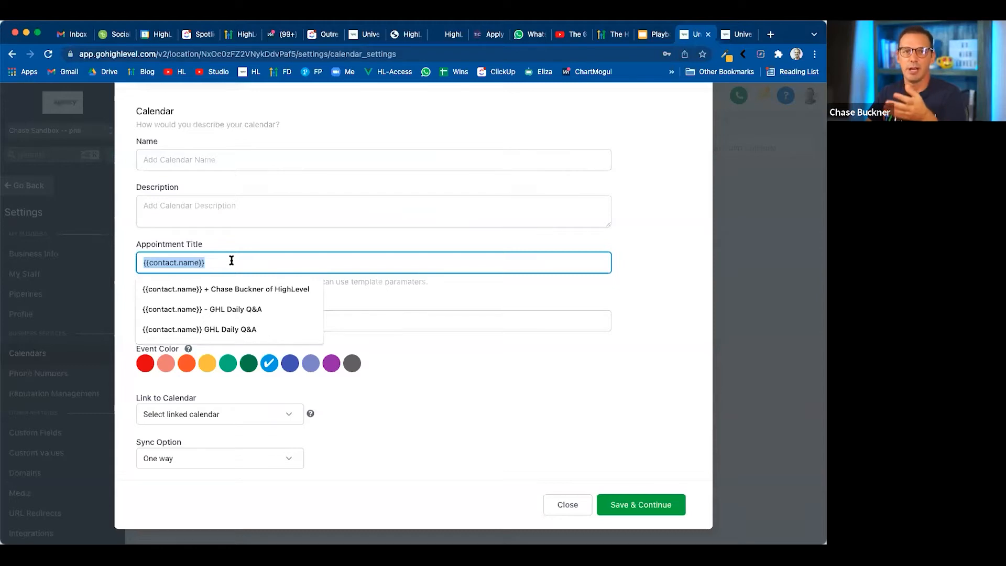
left_click(140, 261)
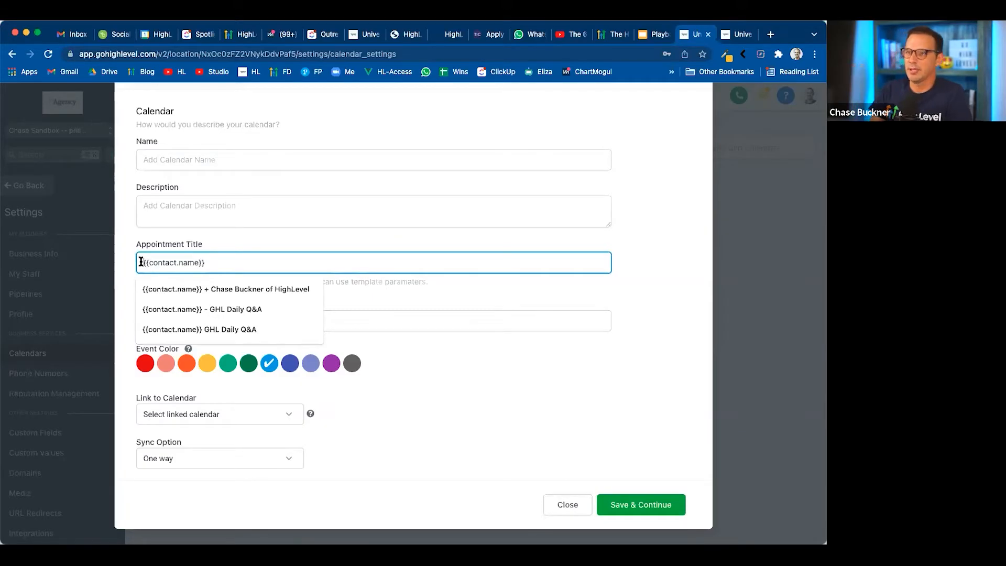
left_click(141, 262)
type("15 ")
type("min bo")
type("ng with")
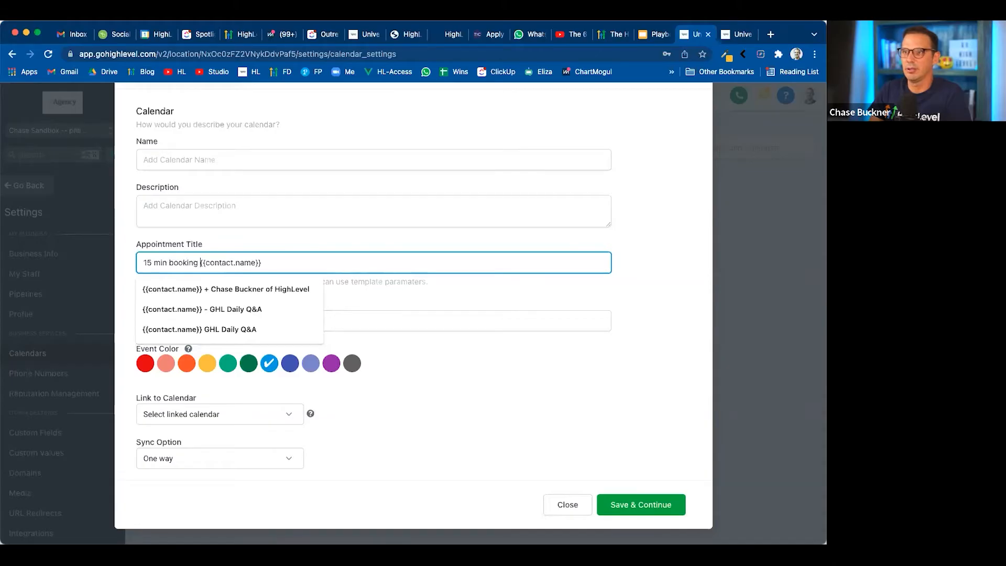
Look through the options for linking the new calendar and for its sync option, leaving both as they are
left_click(244, 259)
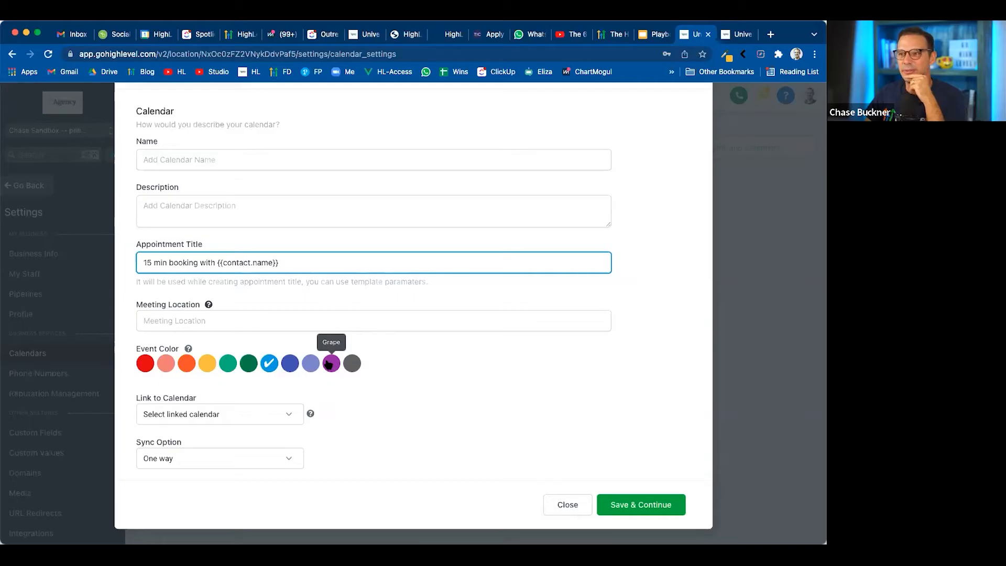
left_click(229, 423)
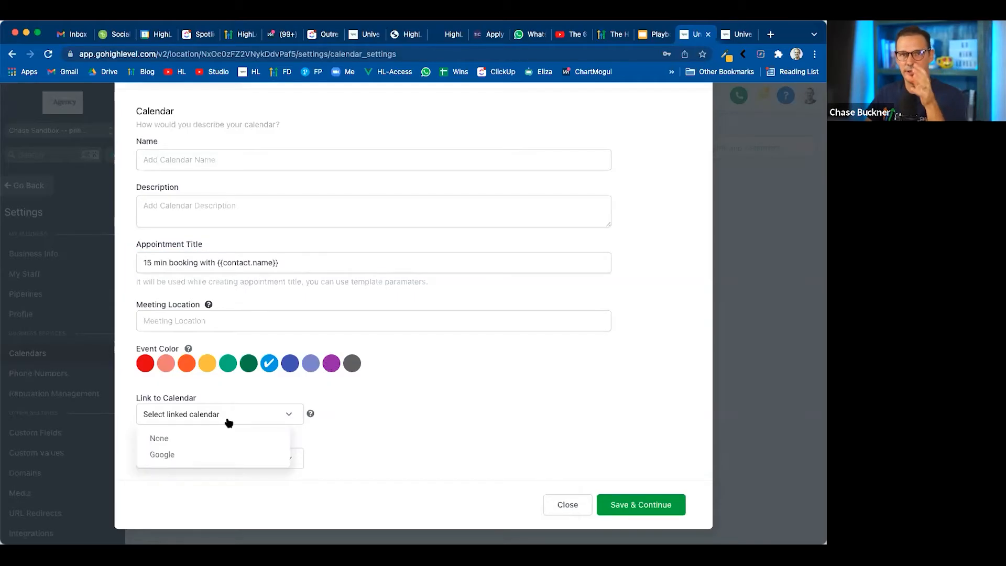
left_click(361, 431)
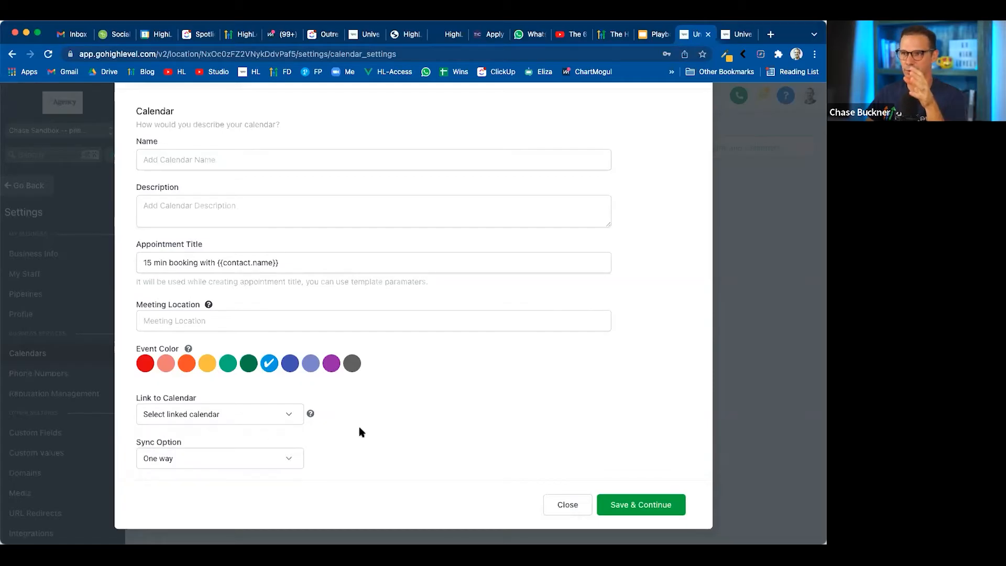
left_click(229, 459)
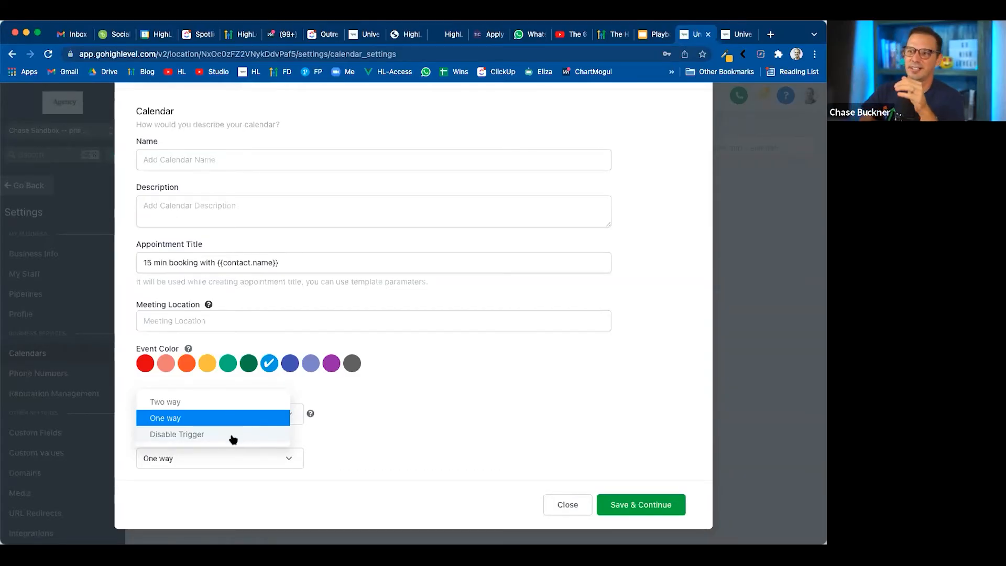
left_click(358, 426)
scroll(445, 390, "up", 2)
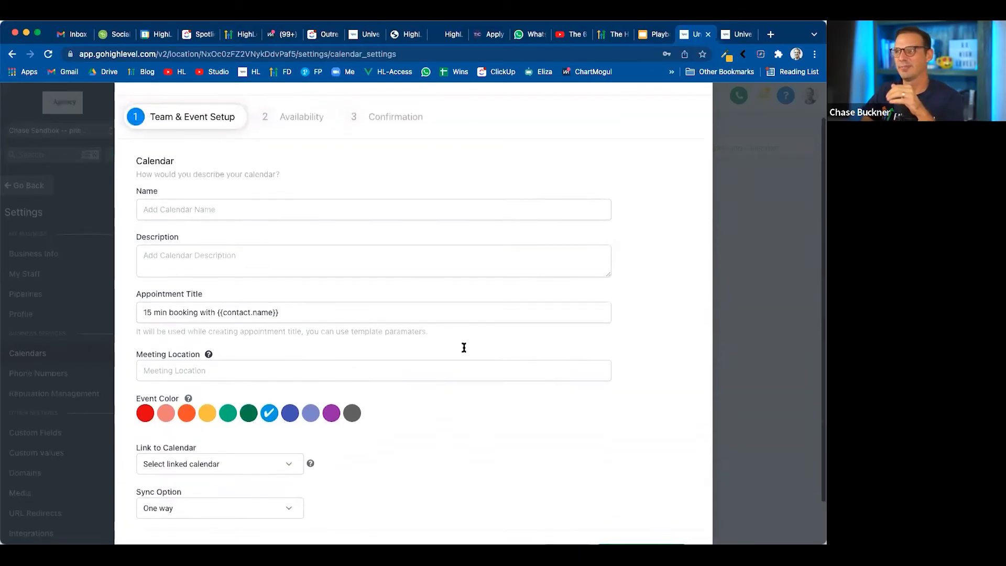
Advance the presentation in the other browser tab to the Step 2 availability slide and return to the calendar form
key("ctrl+shift+Tab")
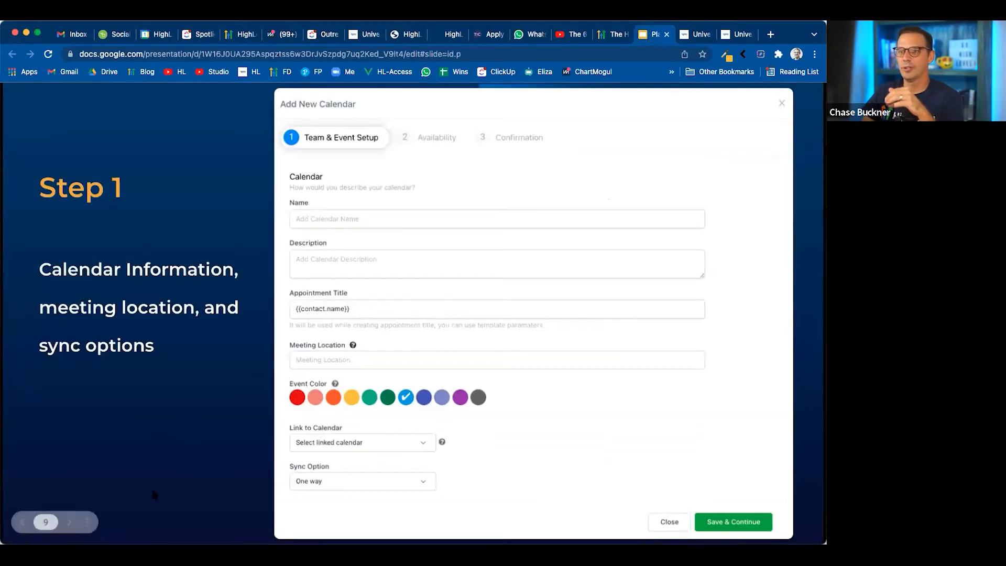
left_click(69, 523)
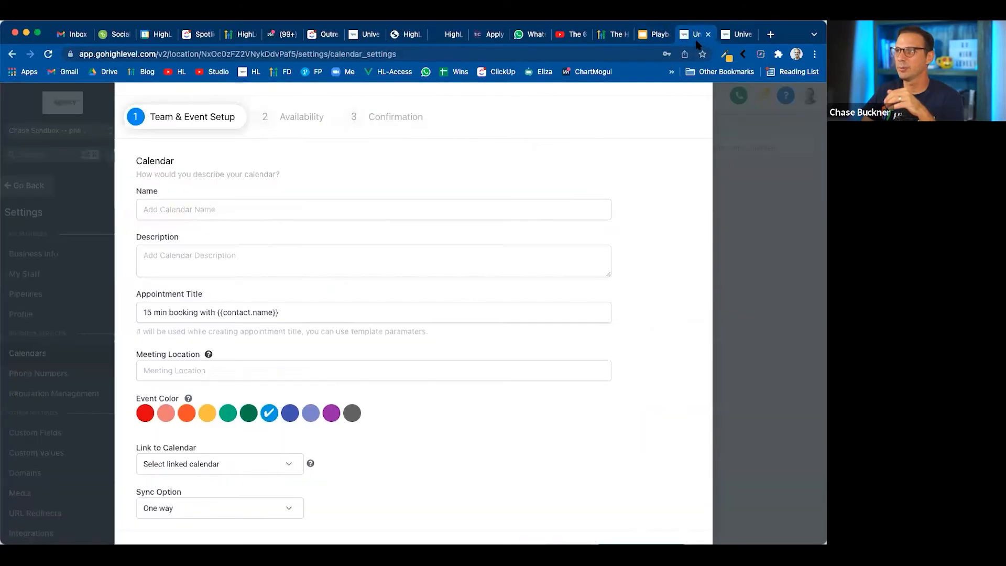
left_click(698, 45)
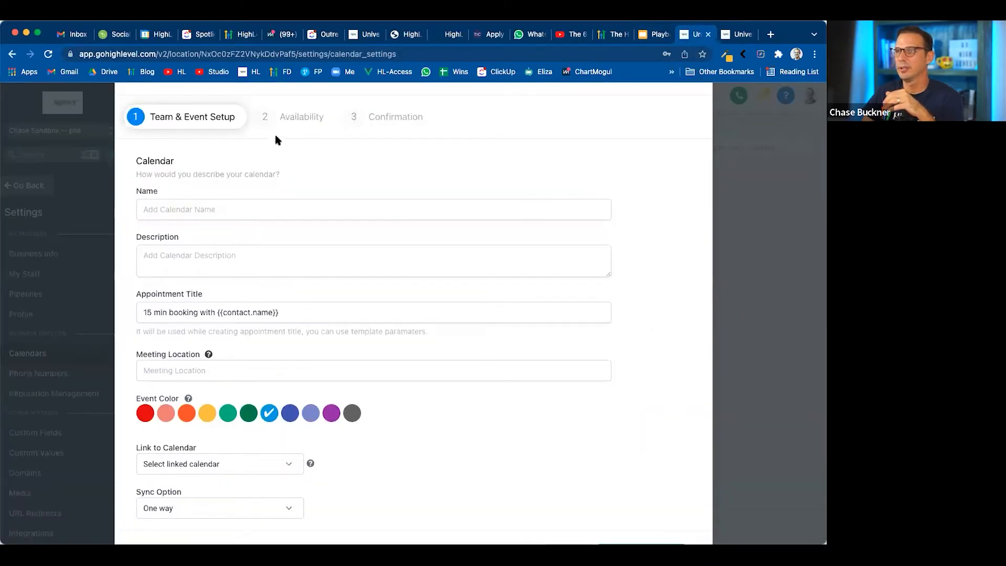
Go to the Availability stage of the new calendar and set the slot interval to 1 hour
left_click(295, 121)
scroll(431, 204, "up", 1)
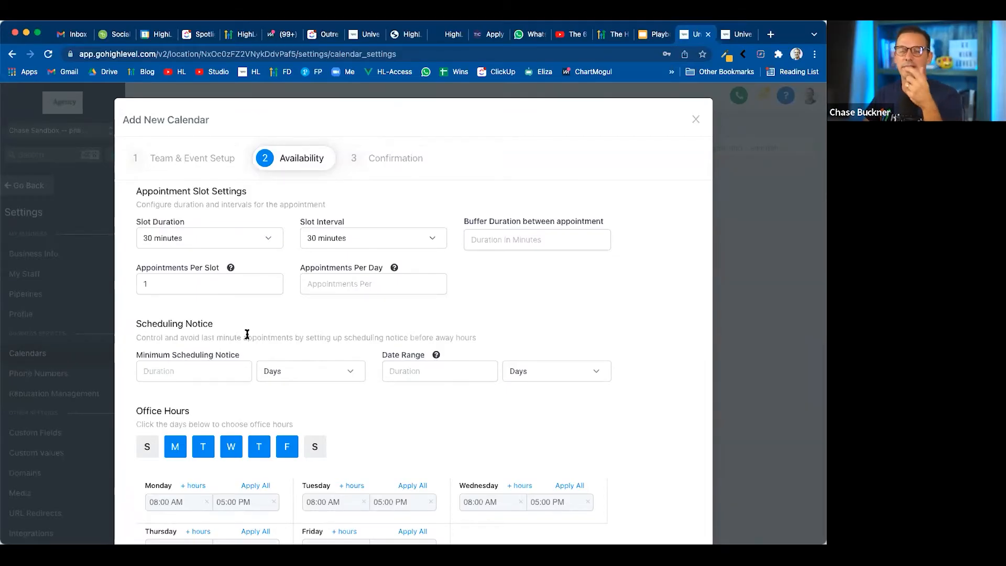
left_click(389, 244)
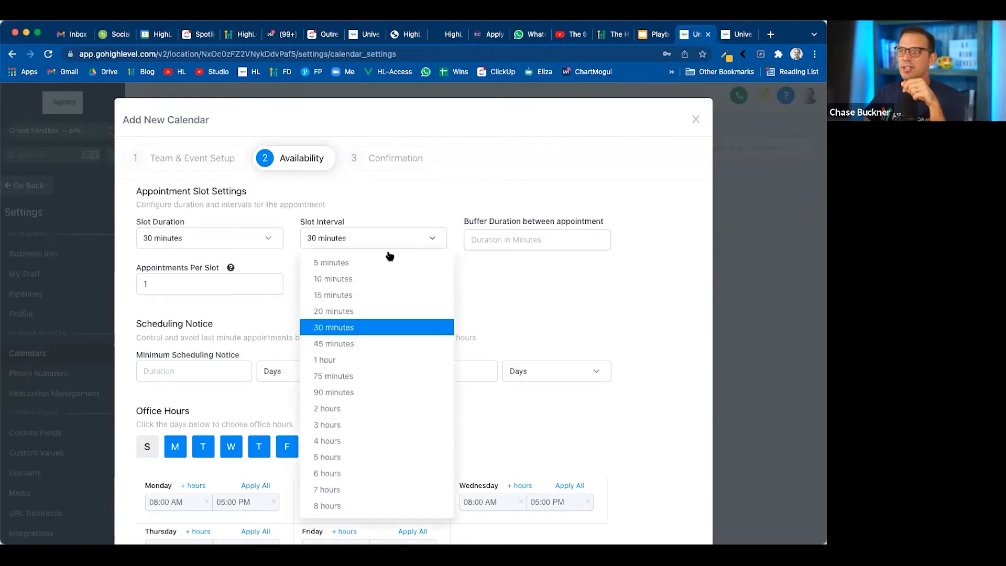
left_click(388, 360)
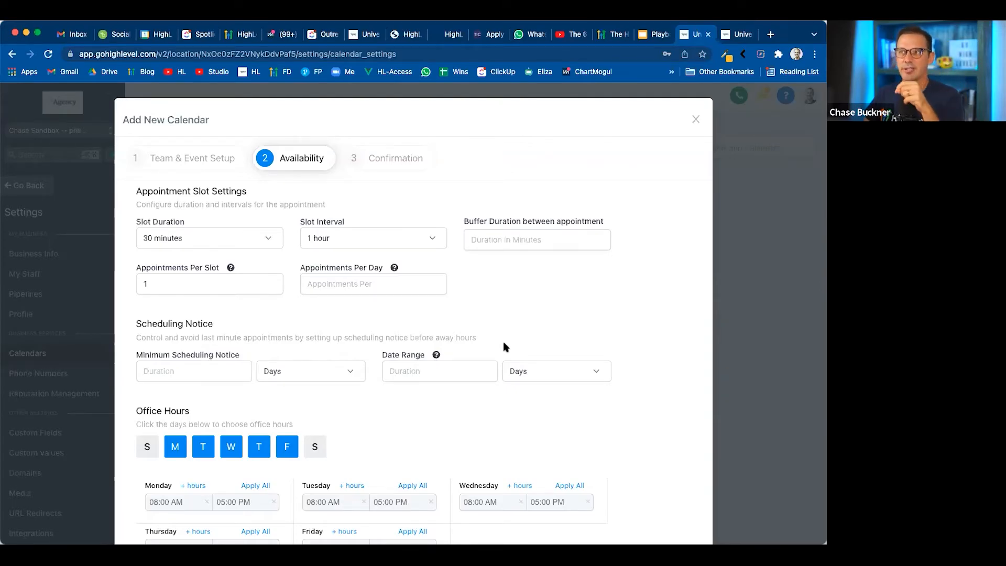
Try a buffer duration of 10 minutes between appointments and clear the value again
left_click(512, 237)
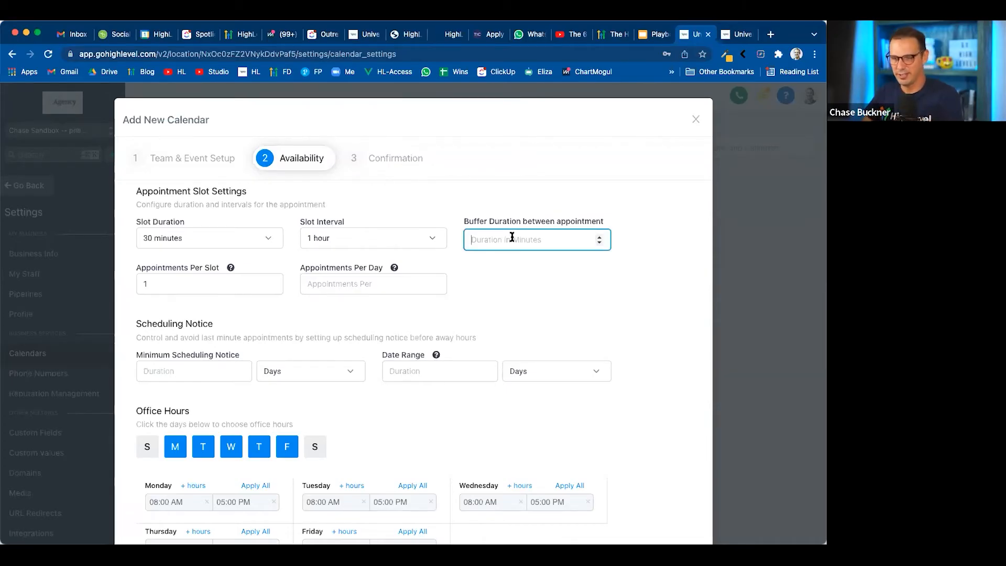
type("10")
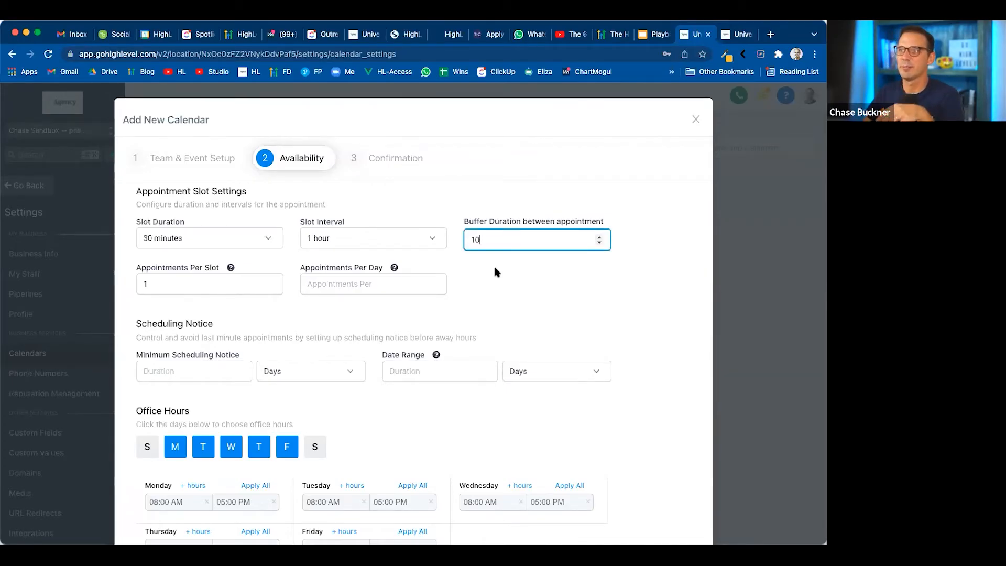
key("BackSpace")
key("BackSpace")
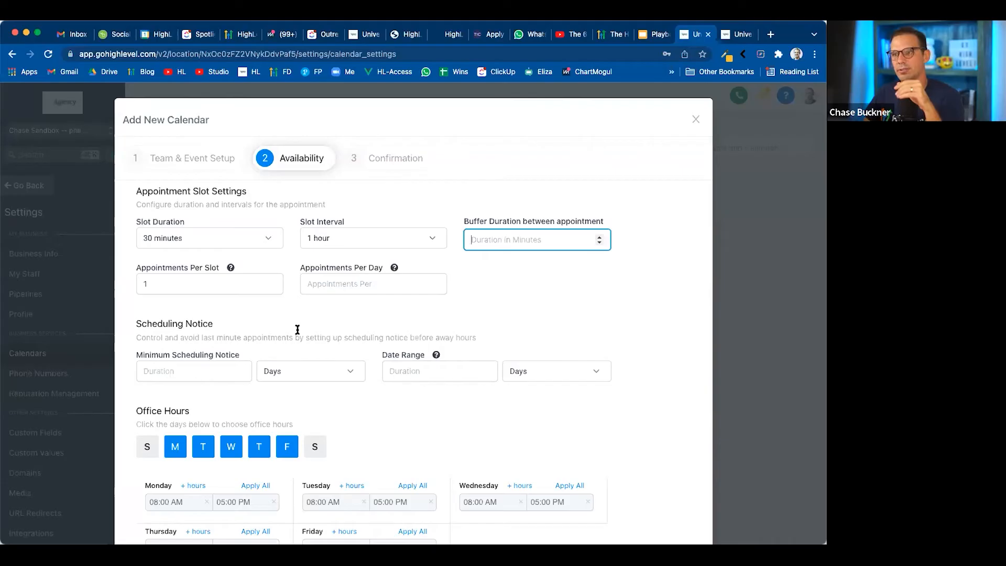
Set the number of appointments per slot to 4
left_click(155, 283)
left_click_drag(153, 285, 131, 286)
left_click(130, 312)
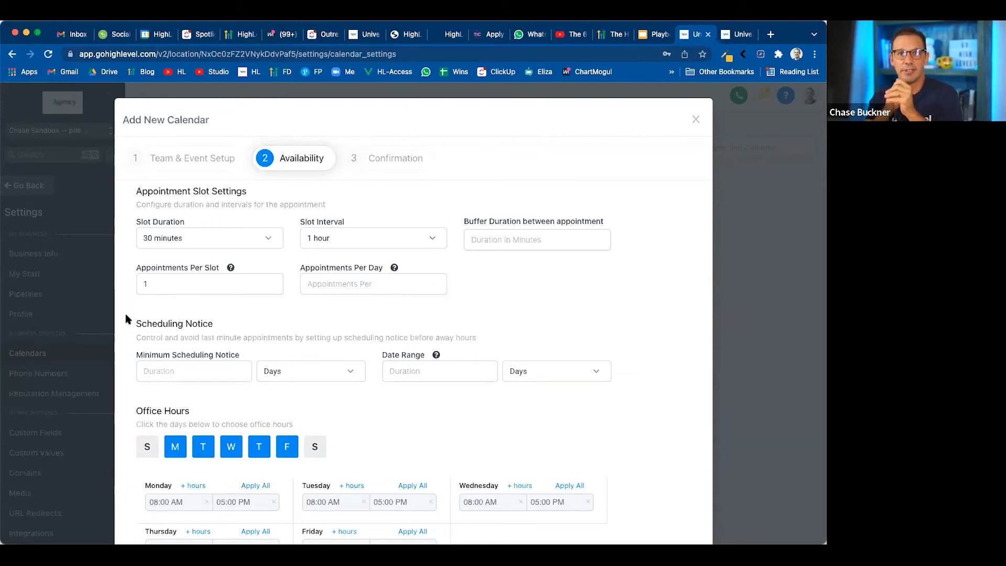
left_click(152, 280)
double_click(142, 283)
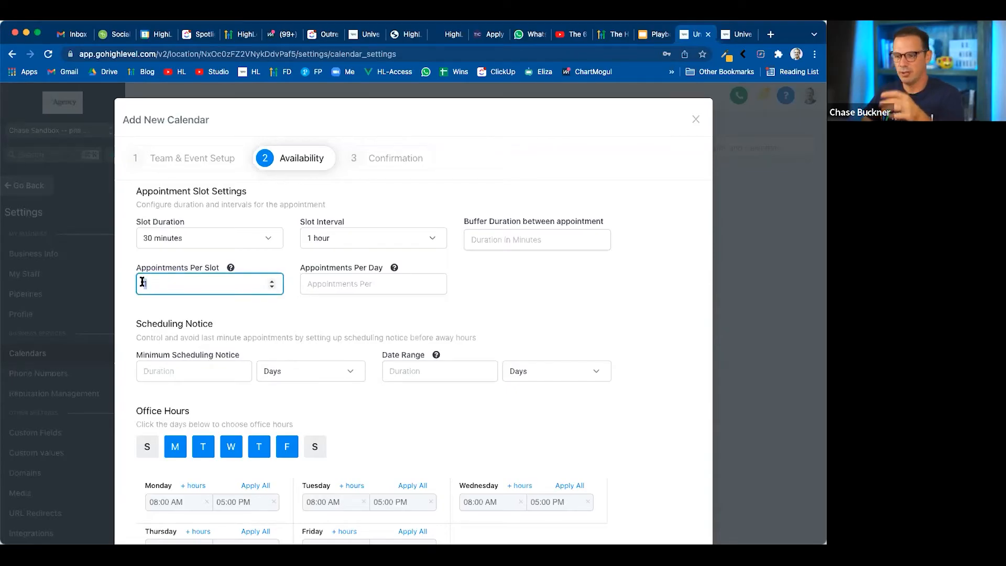
type("4")
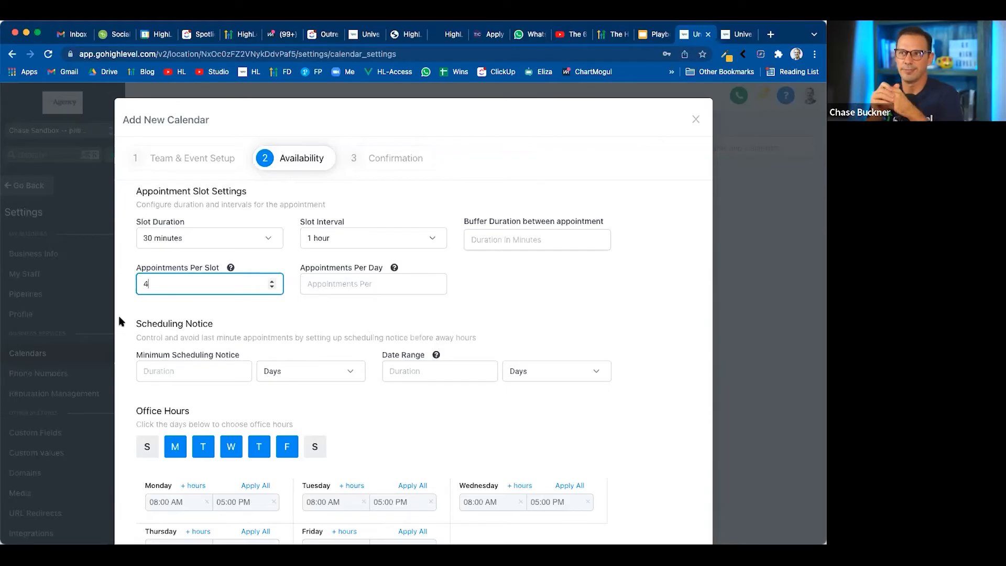
Try a limit of 4 appointments per day and clear the value again
left_click(338, 281)
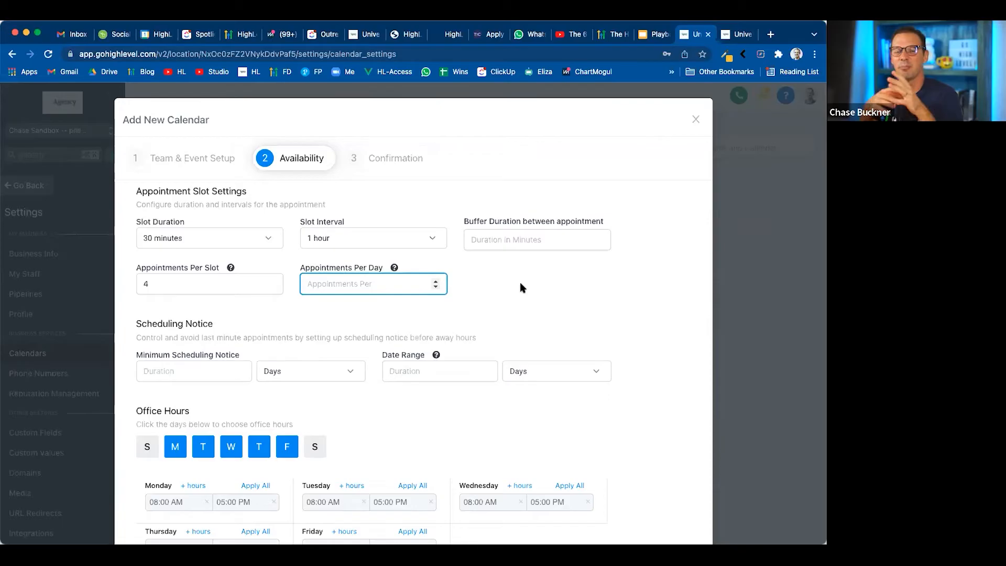
type("4")
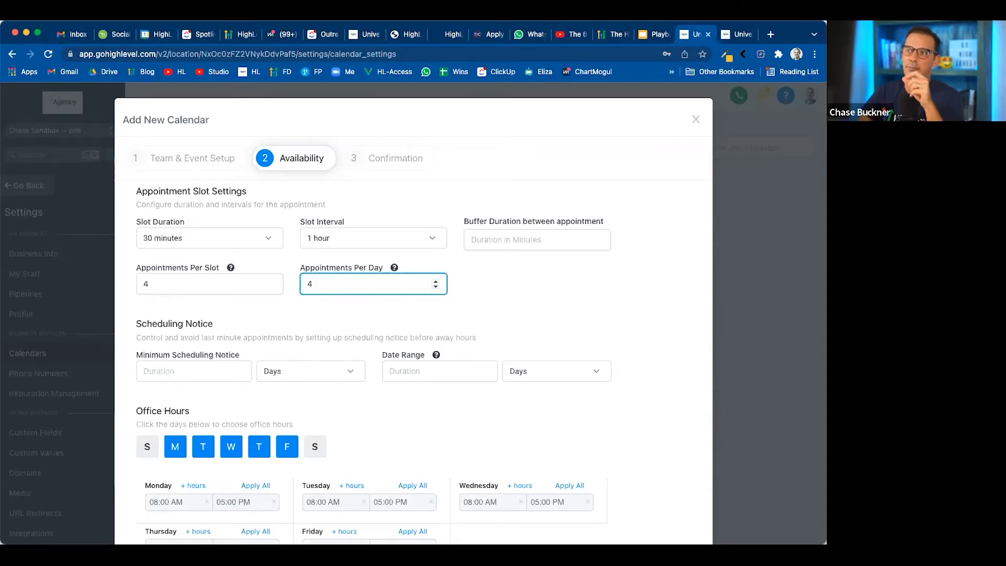
key("BackSpace")
Set the minimum scheduling notice to 12 hours
scroll(519, 290, "down", 3)
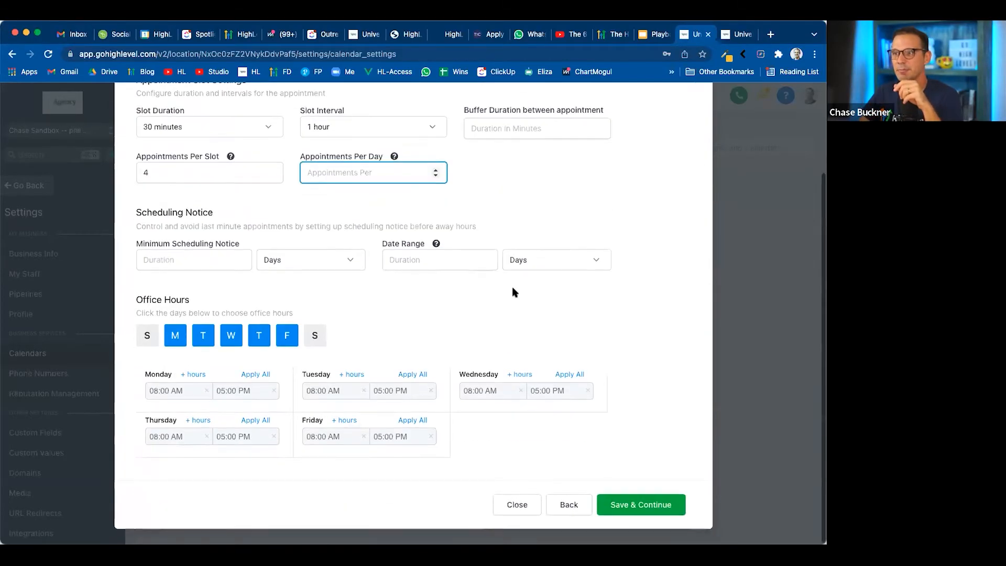
left_click(195, 260)
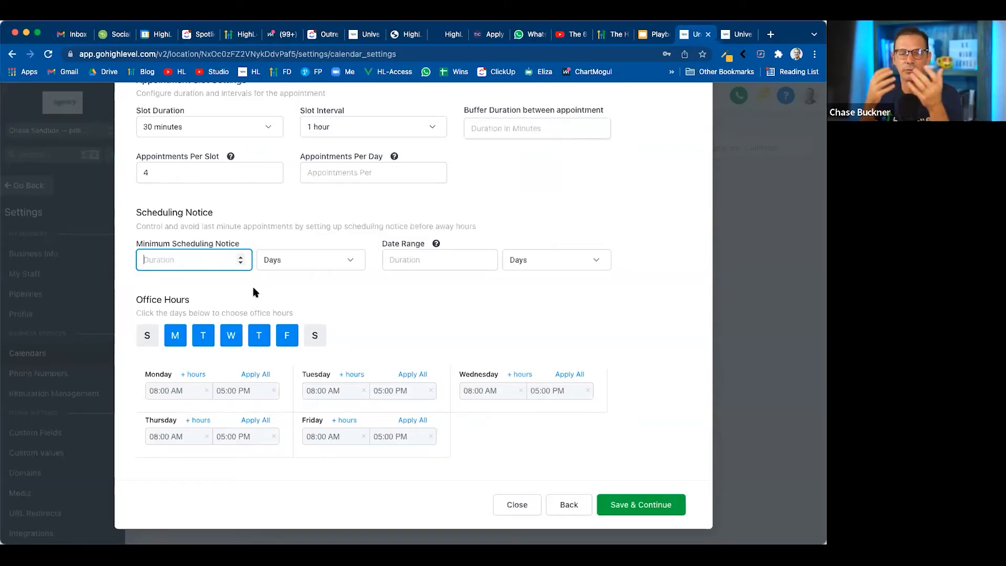
type("12")
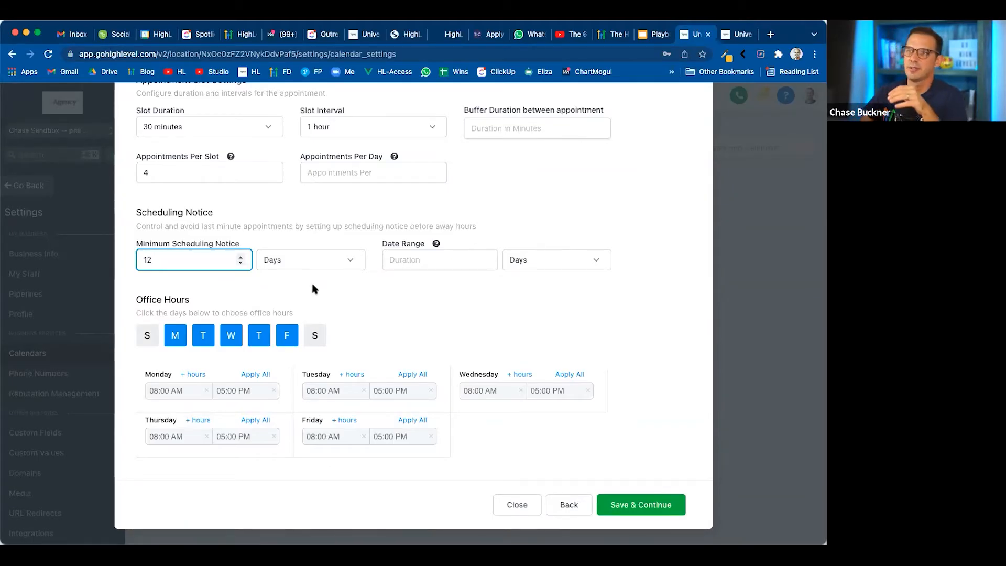
left_click(326, 268)
left_click(283, 284)
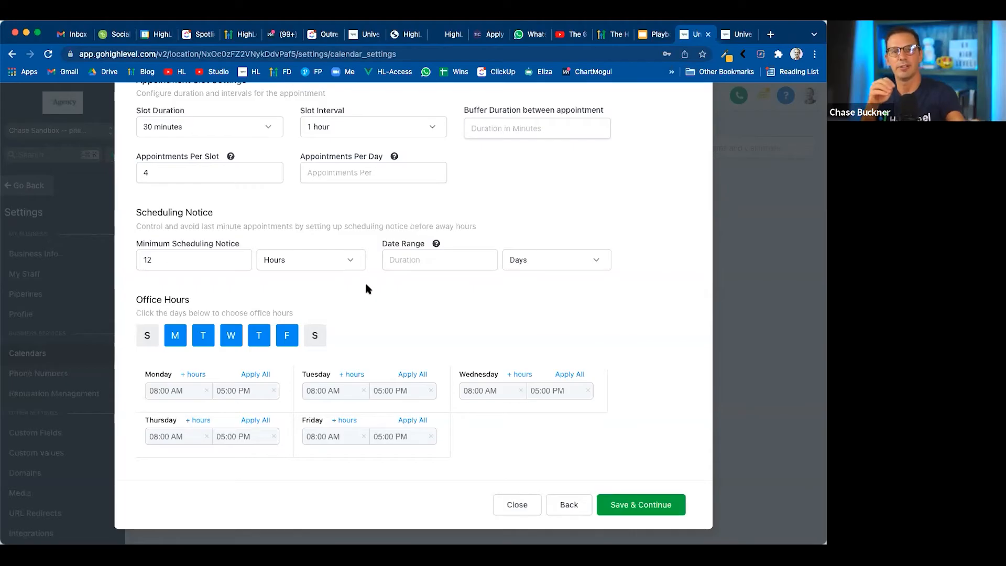
Limit the calendar's bookable date range to 2 months
left_click(414, 261)
type("2")
left_click(517, 265)
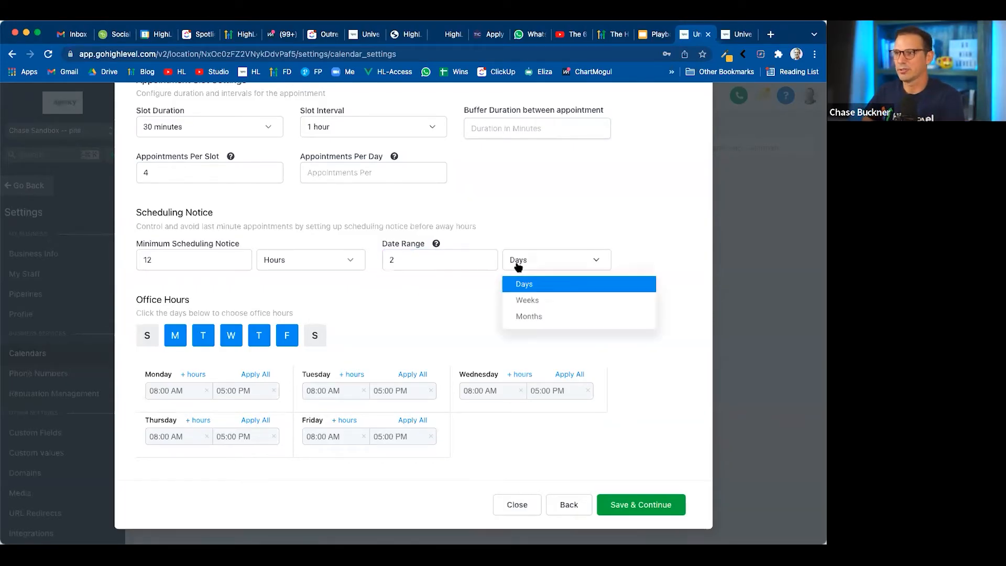
left_click(530, 317)
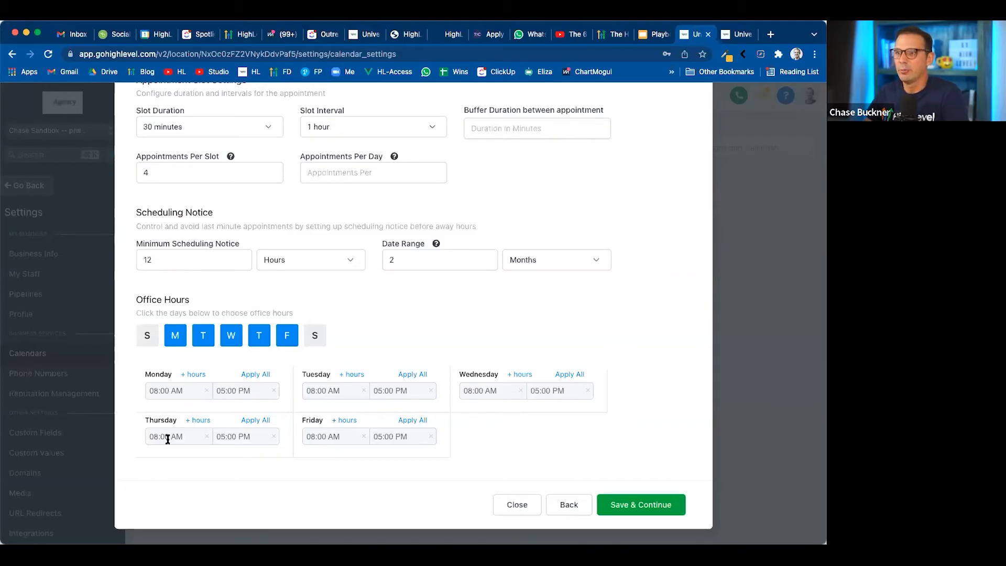
Set the end of Monday's office hours to 11:00 AM
left_click(236, 391)
scroll(220, 440, "up", 3)
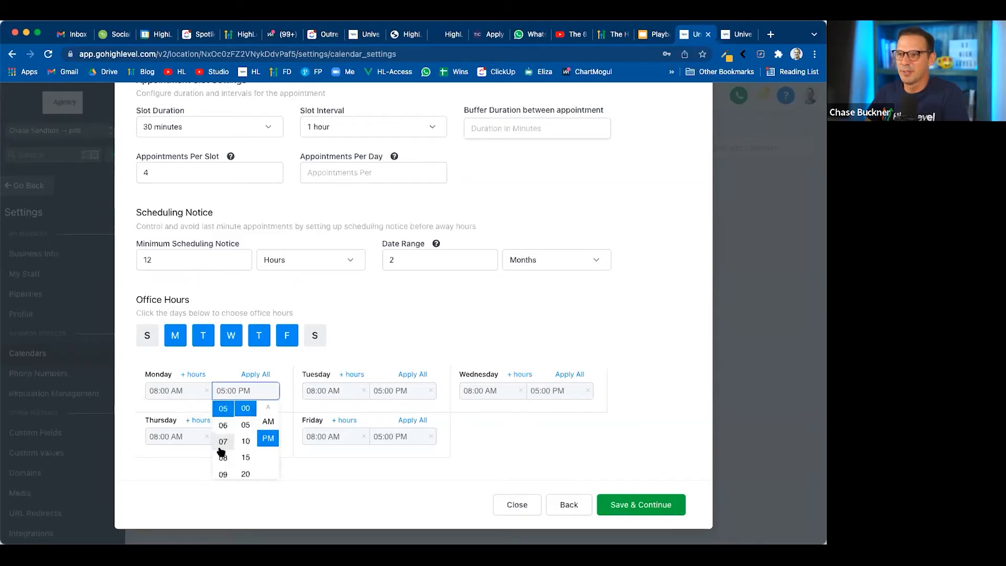
scroll(221, 451, "down", 5)
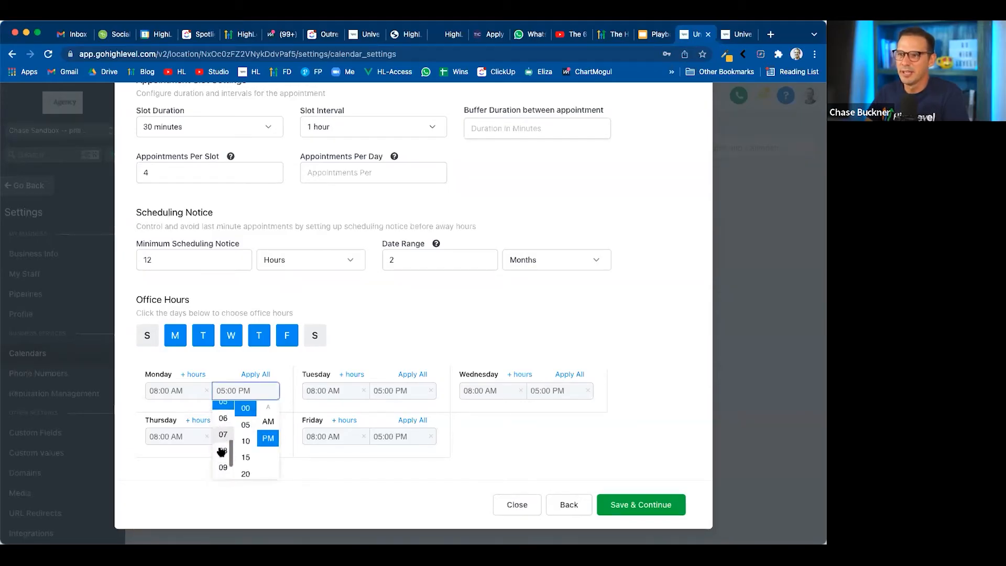
left_click(221, 471)
left_click(243, 391)
left_click(268, 422)
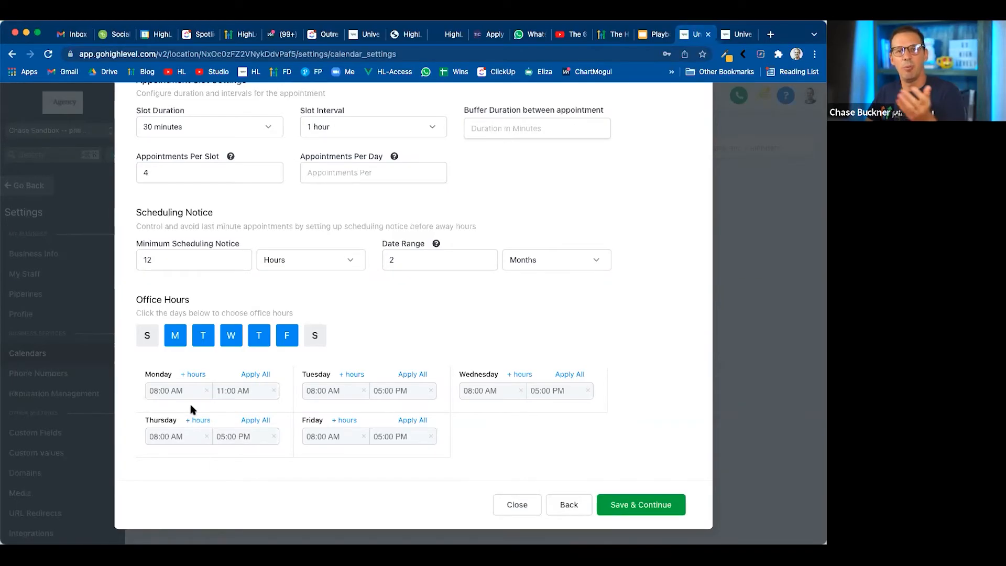
Add a second block of Monday office hours and set its start to 01:00 PM
left_click(195, 375)
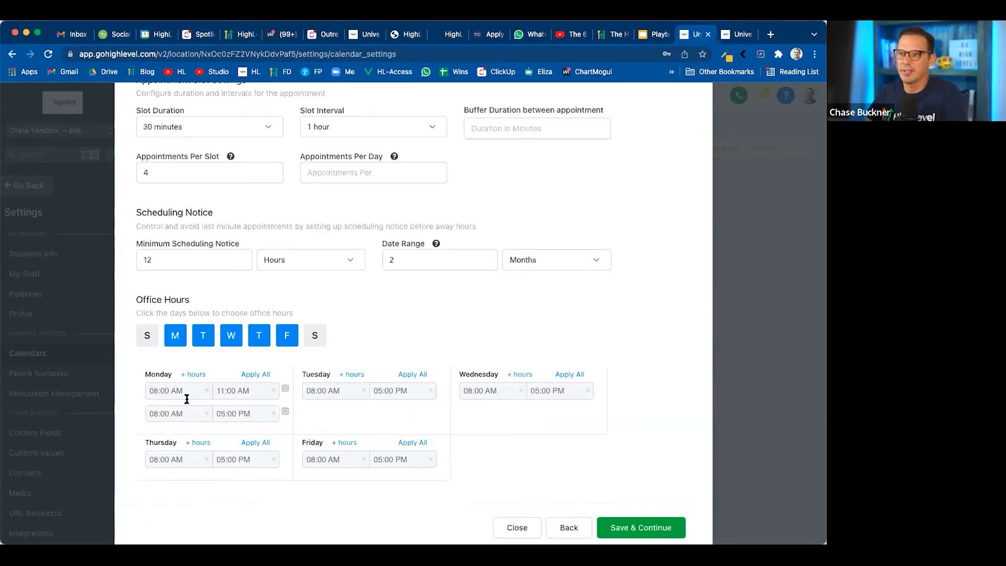
left_click(170, 413)
left_click(155, 460)
left_click(183, 413)
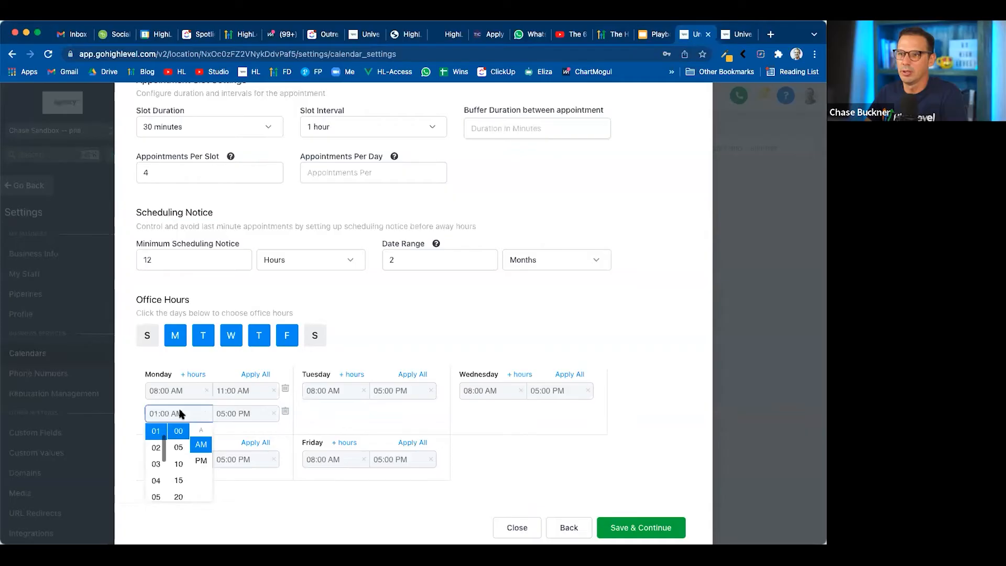
left_click(203, 459)
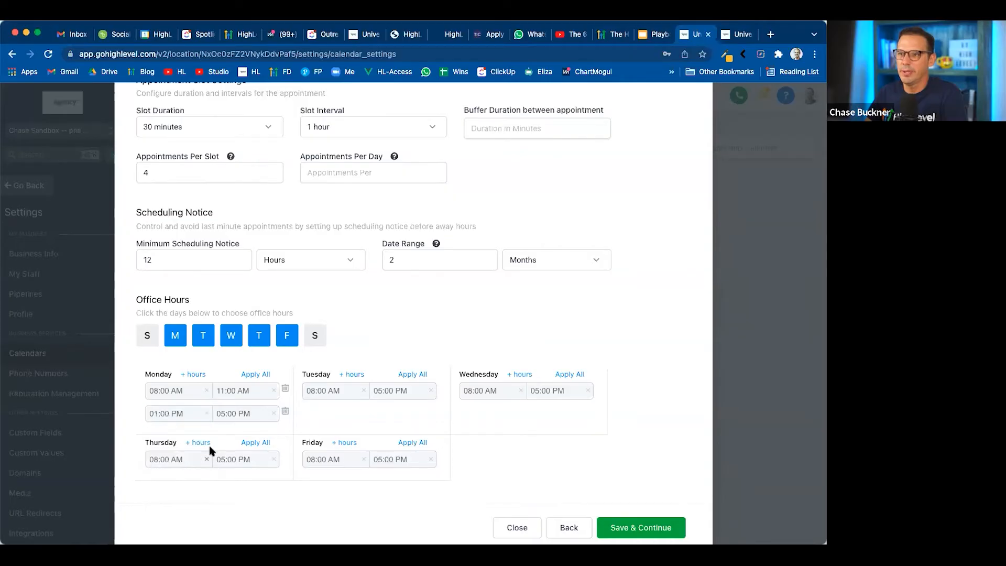
Apply Monday's office hours to all the other selected days and look over the availability settings
left_click(257, 375)
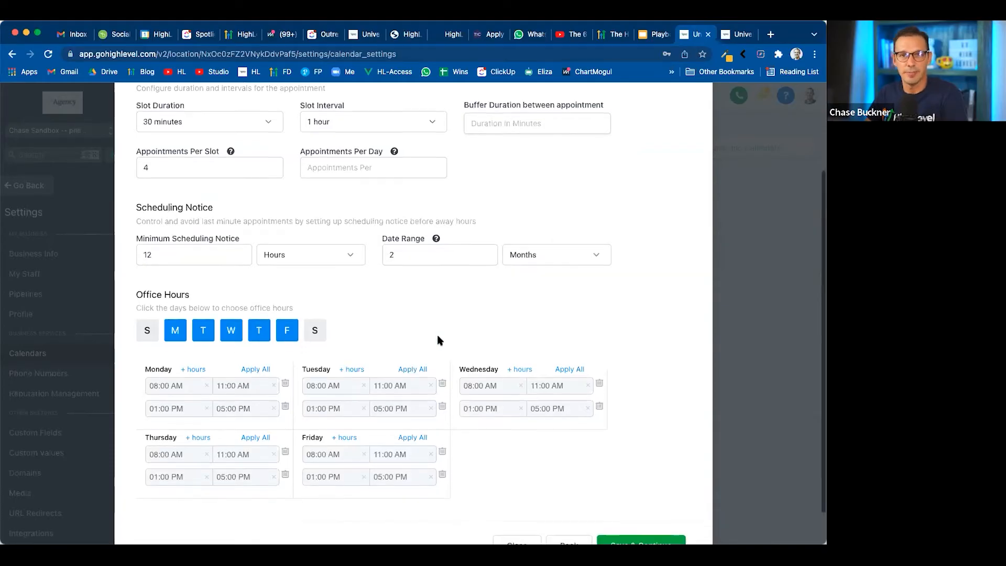
scroll(439, 340, "down", 2)
scroll(438, 338, "up", 5)
scroll(438, 338, "down", 3)
scroll(438, 338, "up", 4)
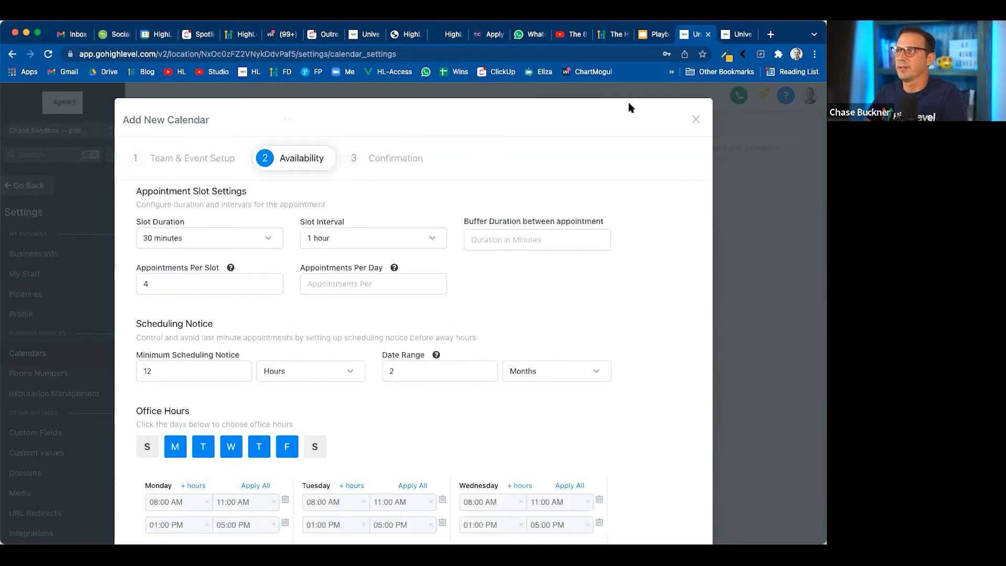
Move the presentation past the Step 2 slide and return to the calendar's availability form
left_click(655, 34)
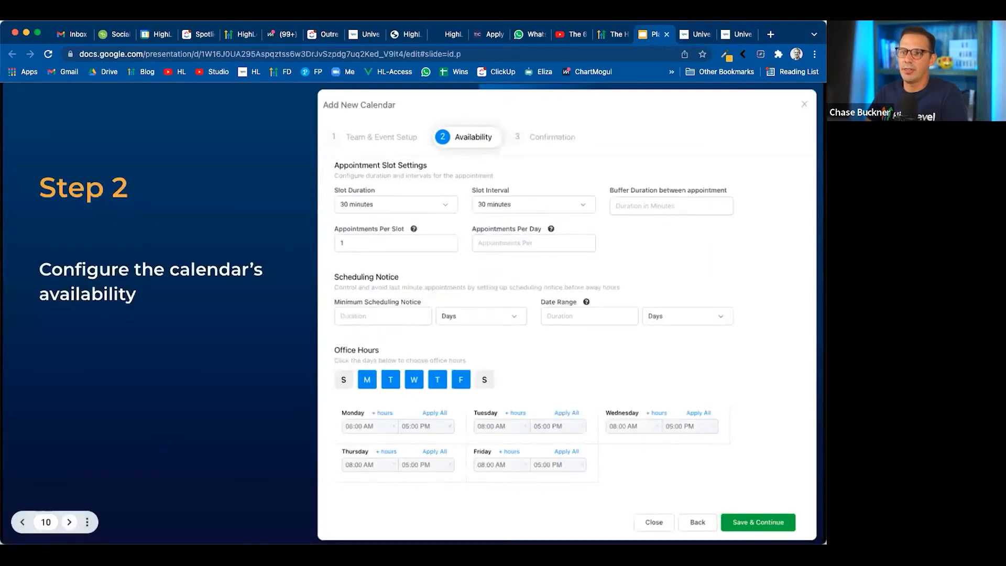
left_click(69, 521)
left_click(697, 36)
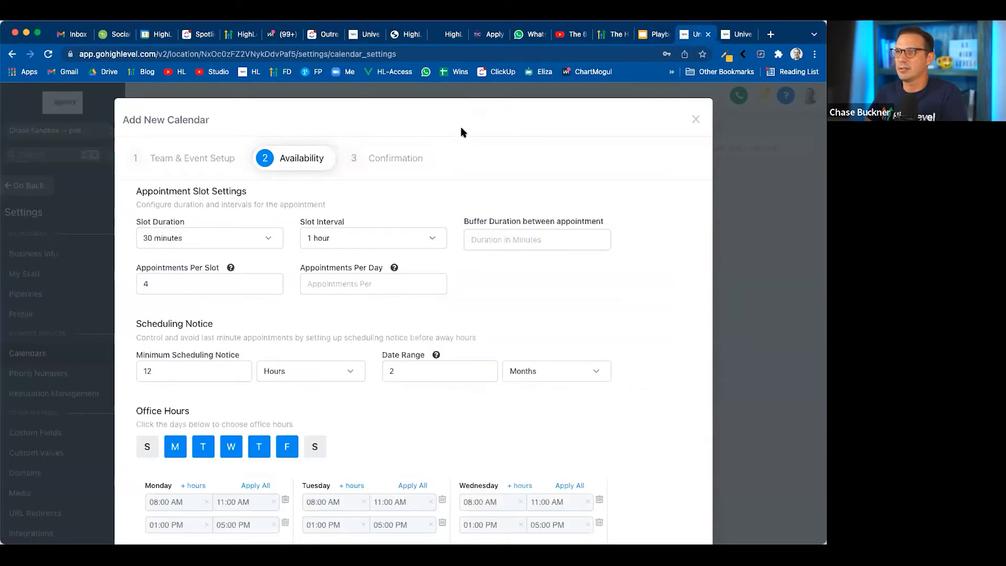
Go to the new calendar's Confirmation settings and look through the available custom forms
left_click(388, 162)
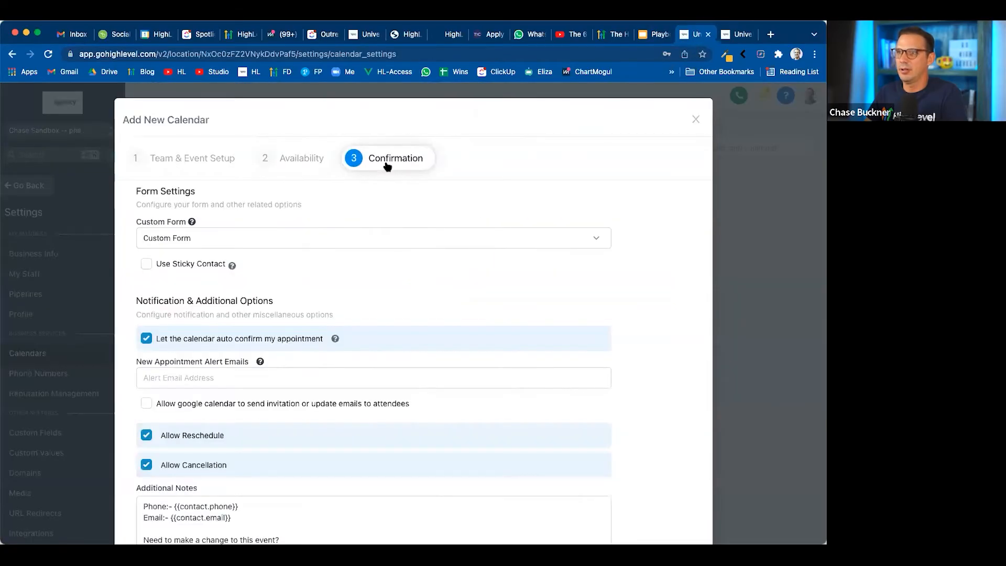
left_click(264, 243)
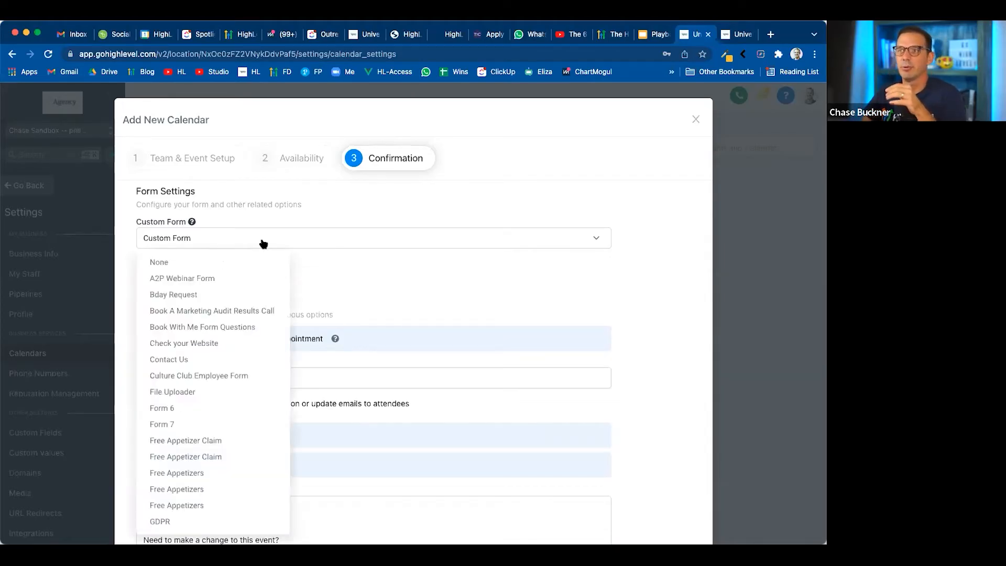
left_click(333, 259)
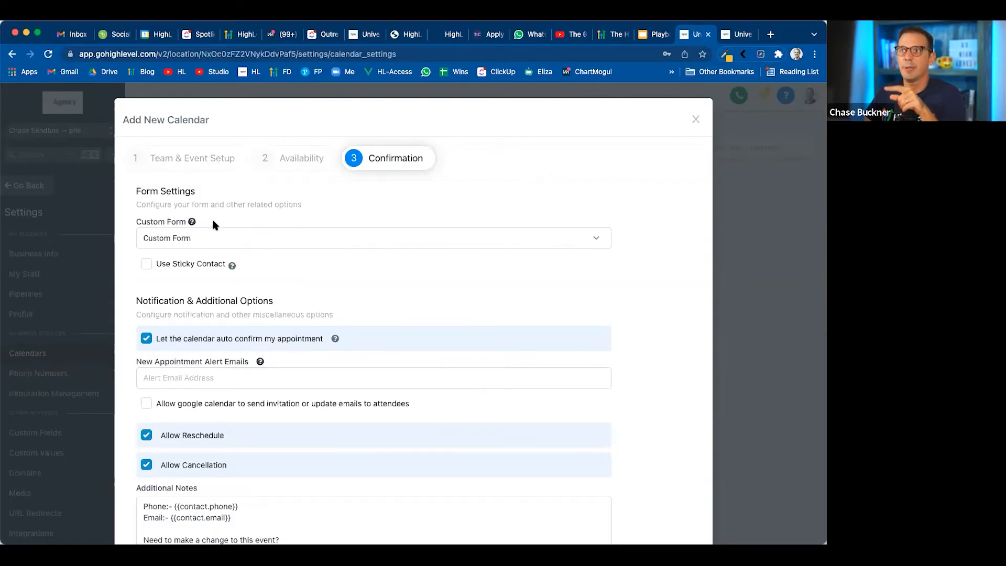
Open the existing Consultation Calendar for editing and examine the Stripe payment amount and charge description in its Confirmation settings
left_click(724, 36)
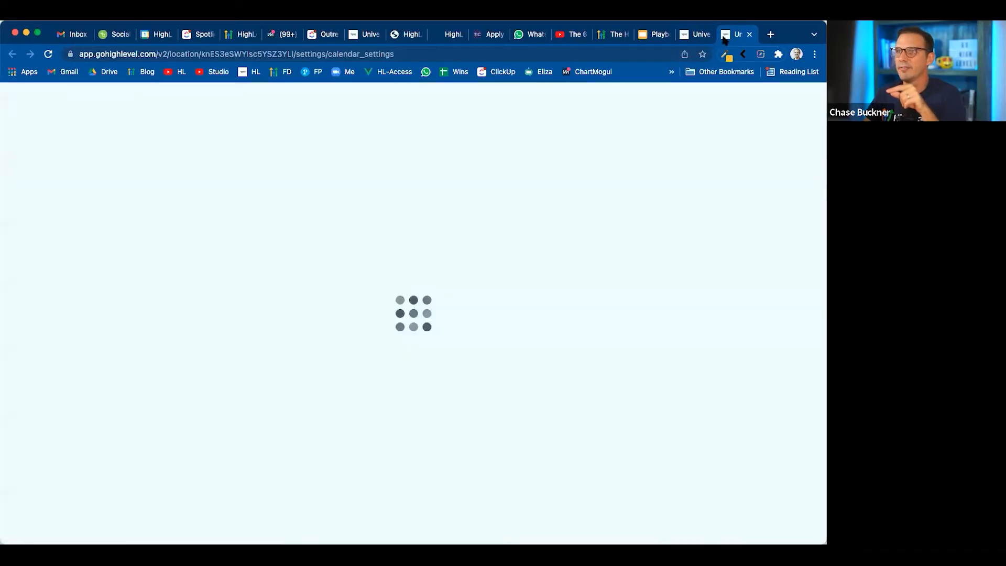
left_click(277, 273)
left_click(292, 292)
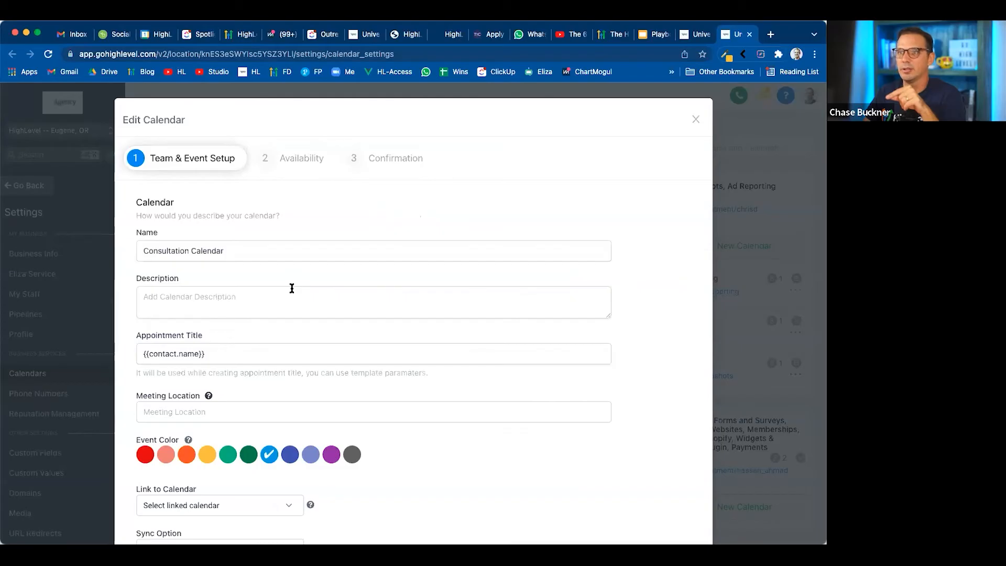
left_click(373, 158)
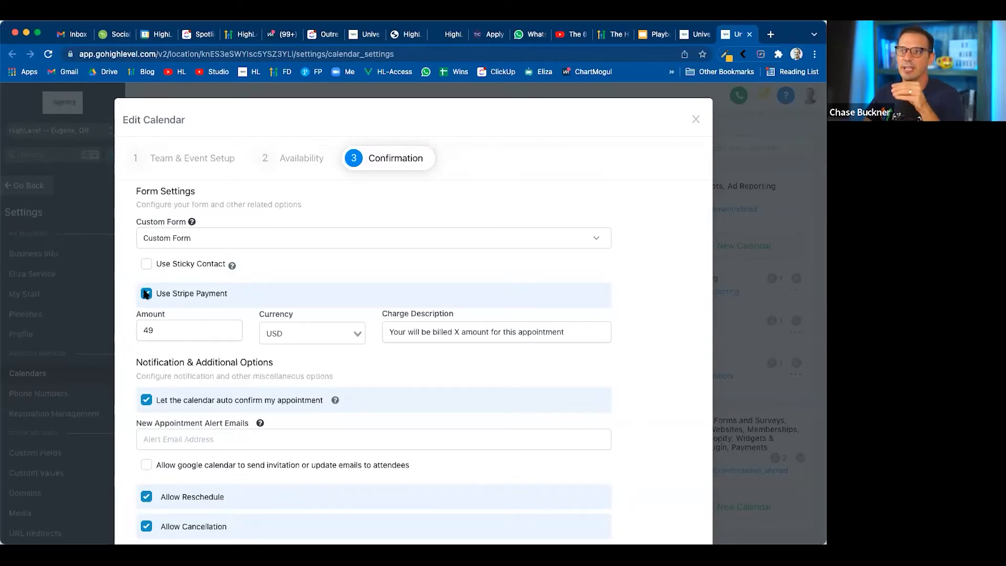
double_click(165, 331)
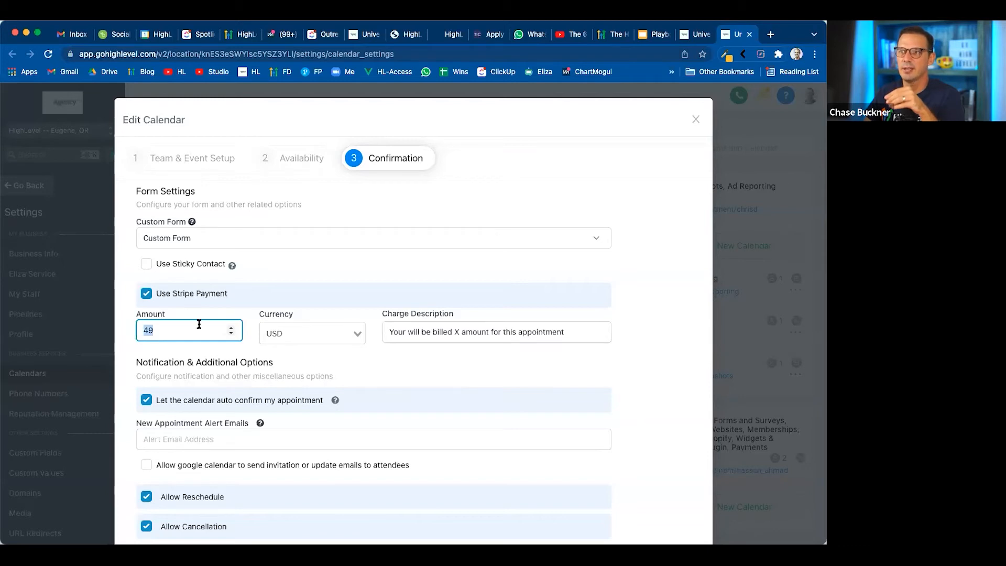
left_click_drag(399, 334, 580, 340)
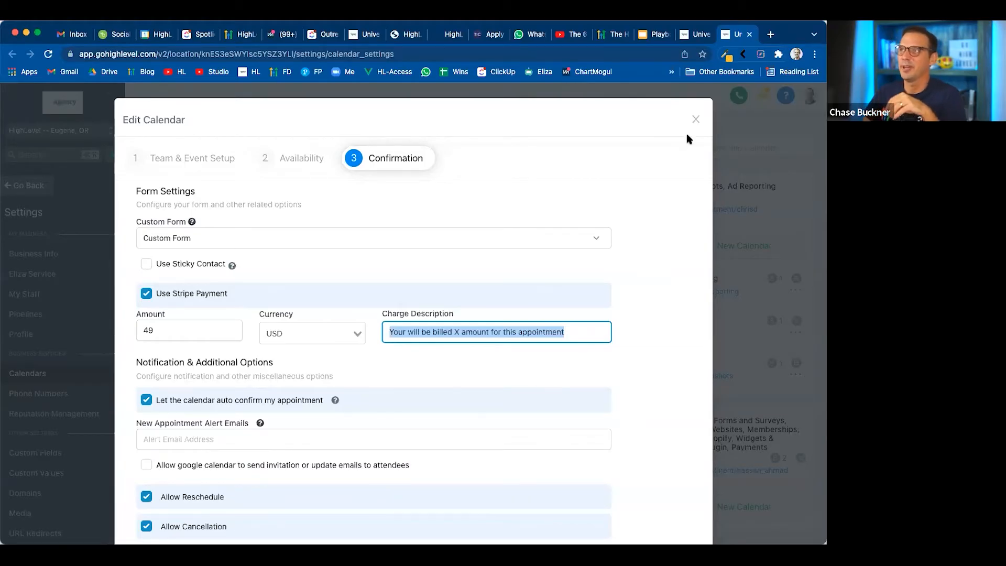
Return to the new calendar's Confirmation settings and read the explanation of the Use Sticky Contact option
left_click(695, 36)
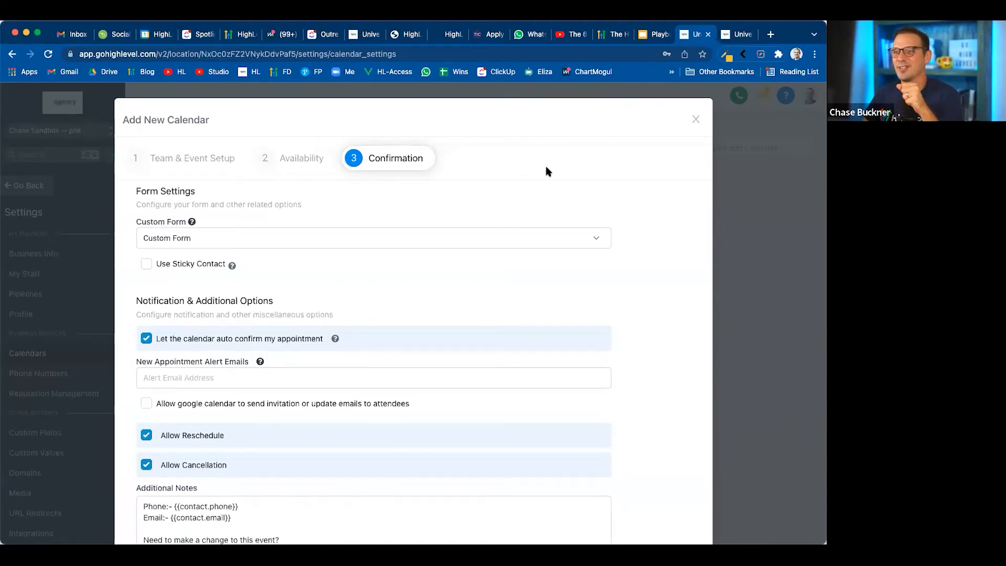
scroll(350, 270, "down", 3)
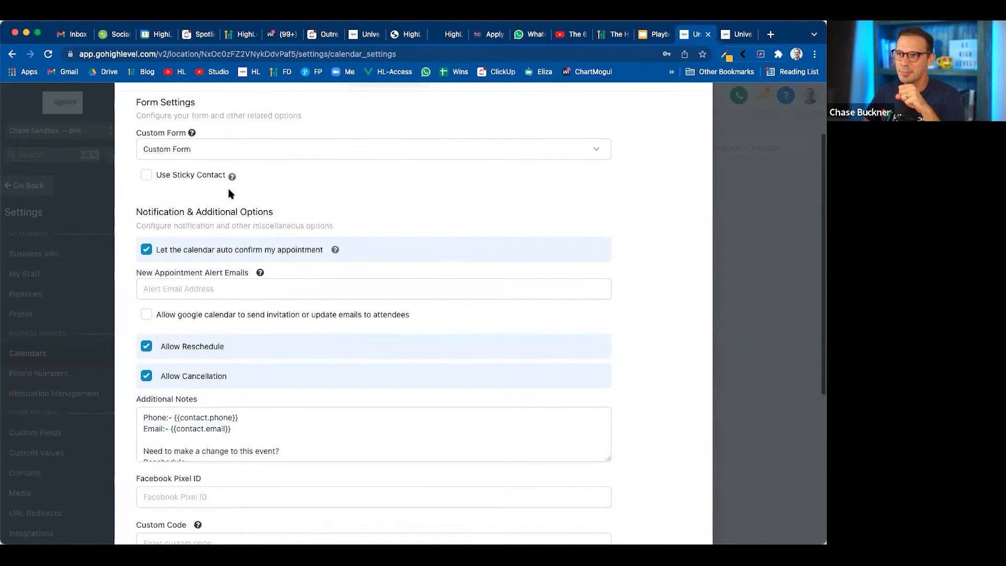
mouse_move(232, 179)
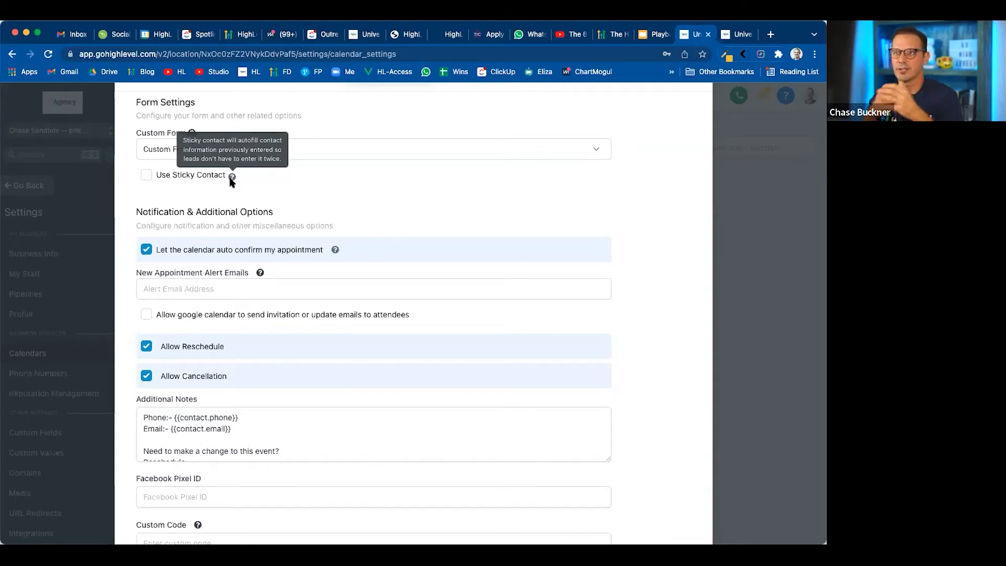
Turn off automatic appointment confirmation in the new calendar's notification options
scroll(160, 198, "down", 2)
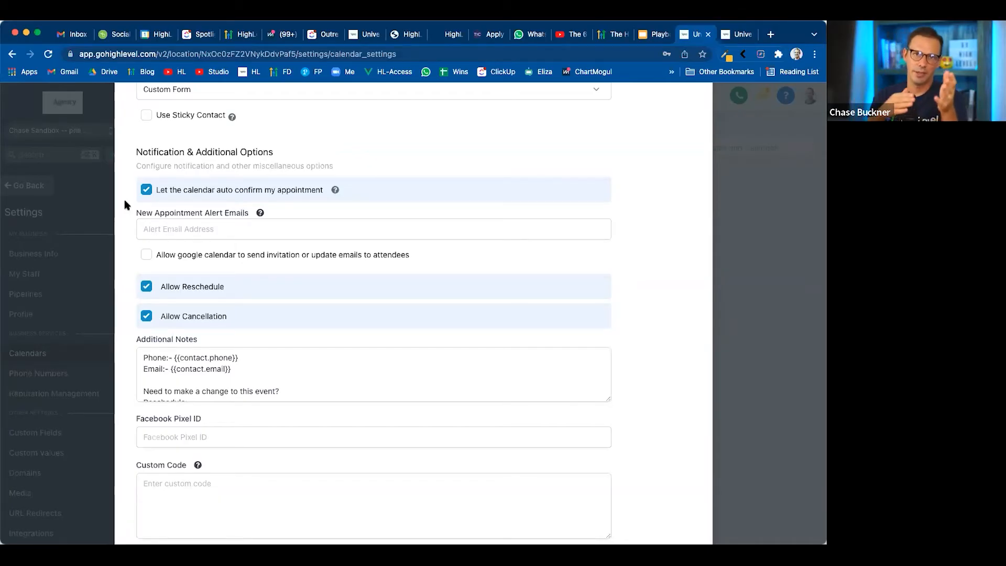
left_click(146, 189)
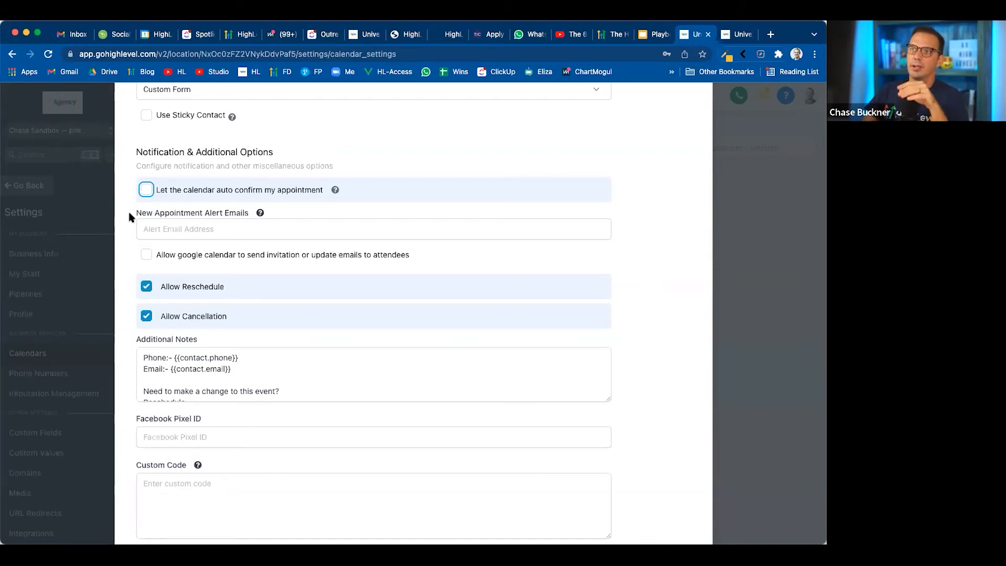
left_click(151, 224)
left_click(131, 237)
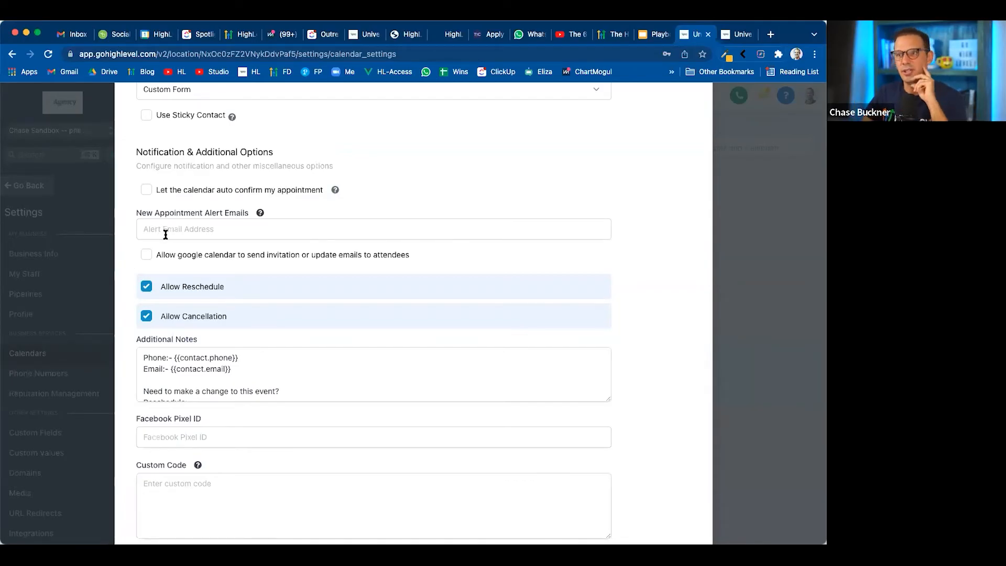
Enlarge the Additional Notes box to read its full text, and switch Allow Reschedule off and on again
scroll(165, 234, "down", 3)
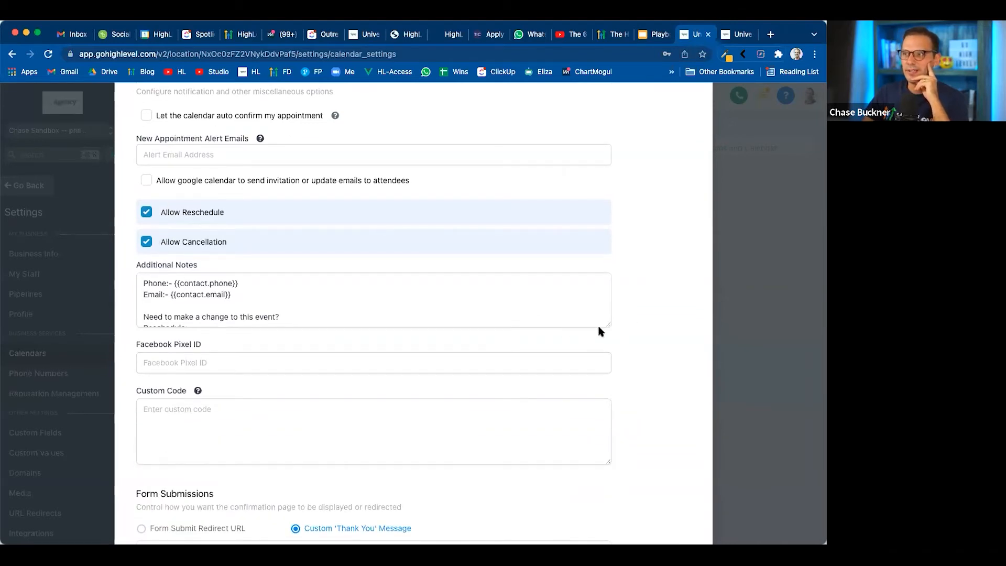
left_click_drag(607, 325, 607, 408)
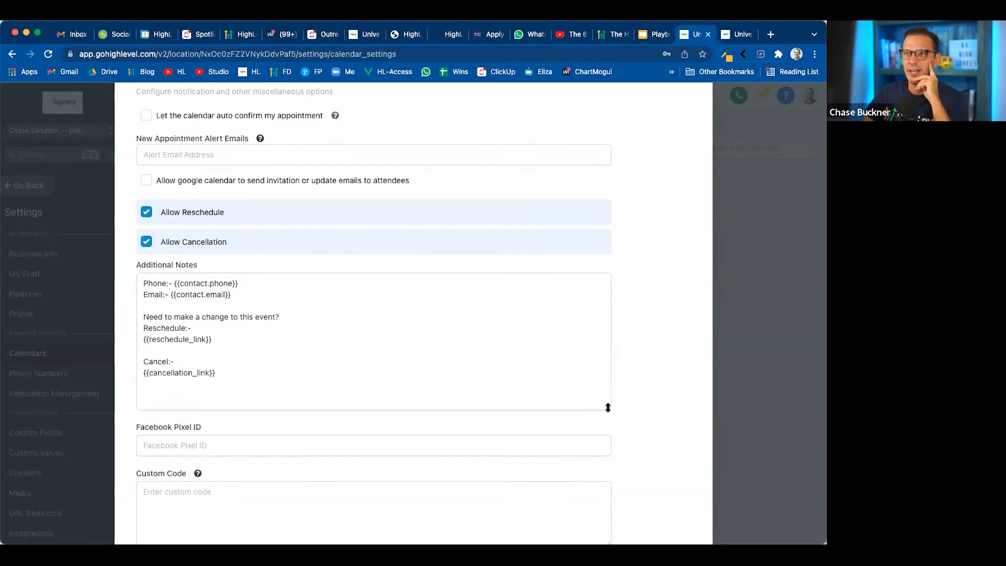
left_click(148, 212)
left_click(147, 213)
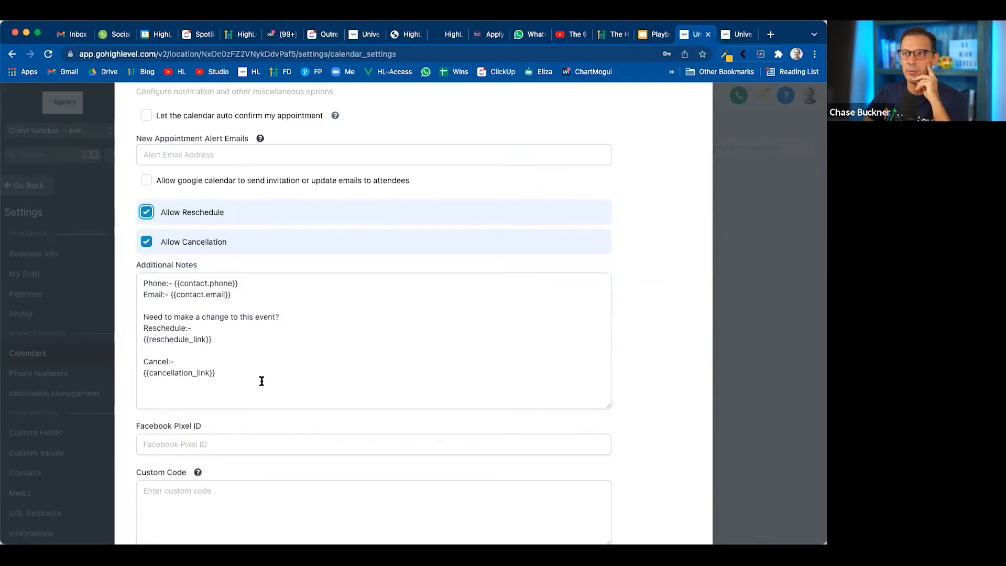
scroll(262, 381, "down", 1)
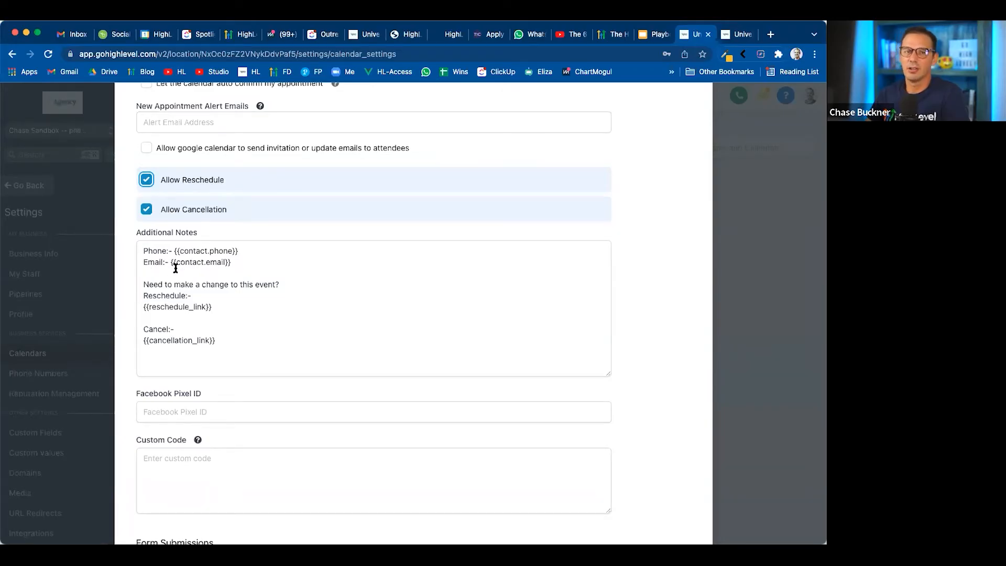
Add the line "What we'll talk about:" beneath the email line in the Additional Notes
scroll(206, 246, "up", 5)
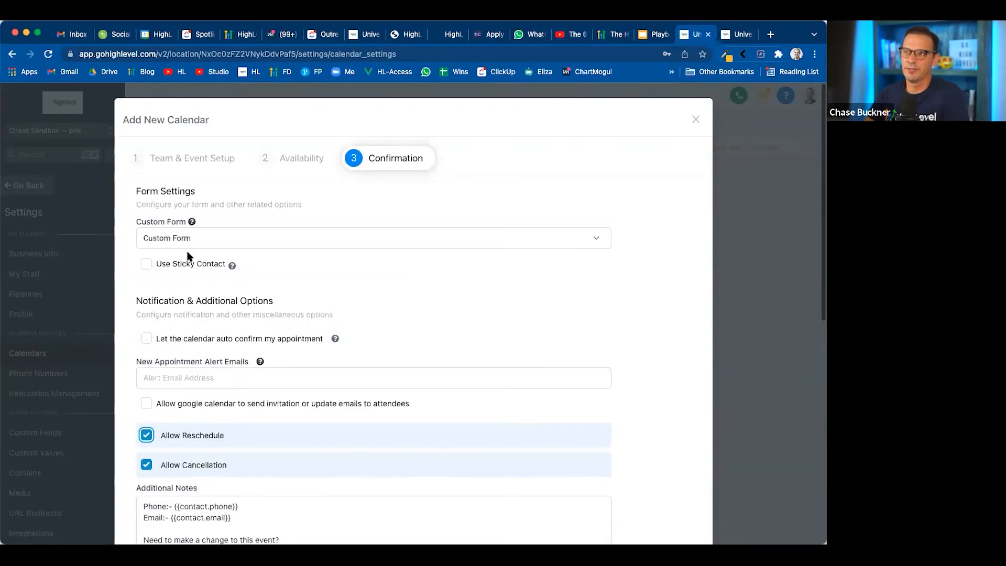
scroll(210, 269, "down", 6)
left_click_drag(171, 219, 239, 221)
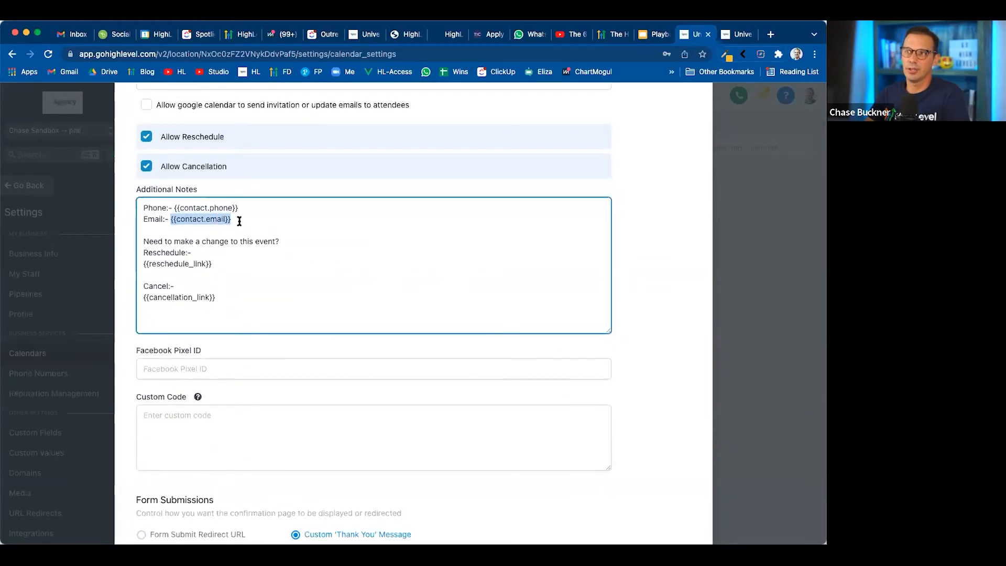
left_click(171, 230)
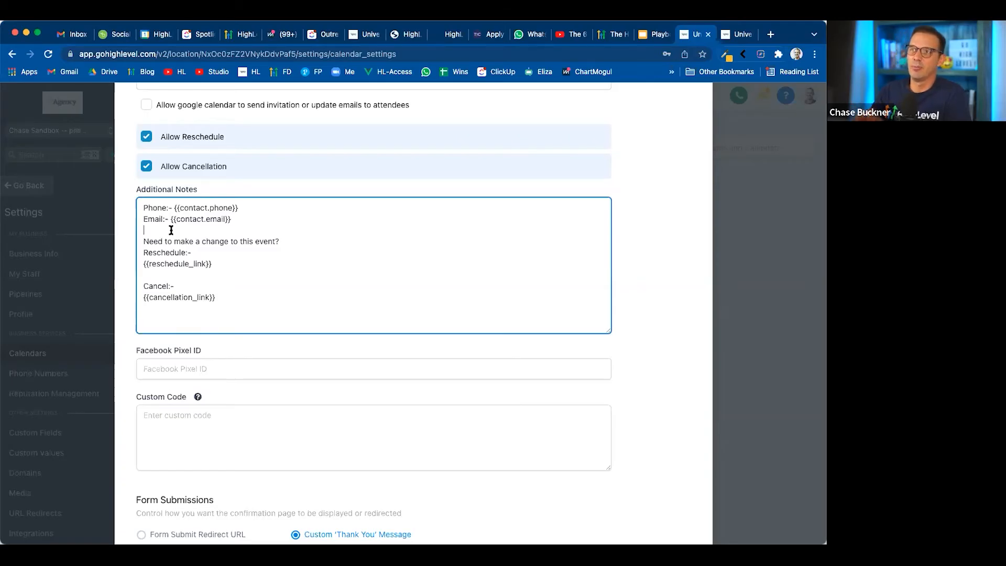
type("Wh")
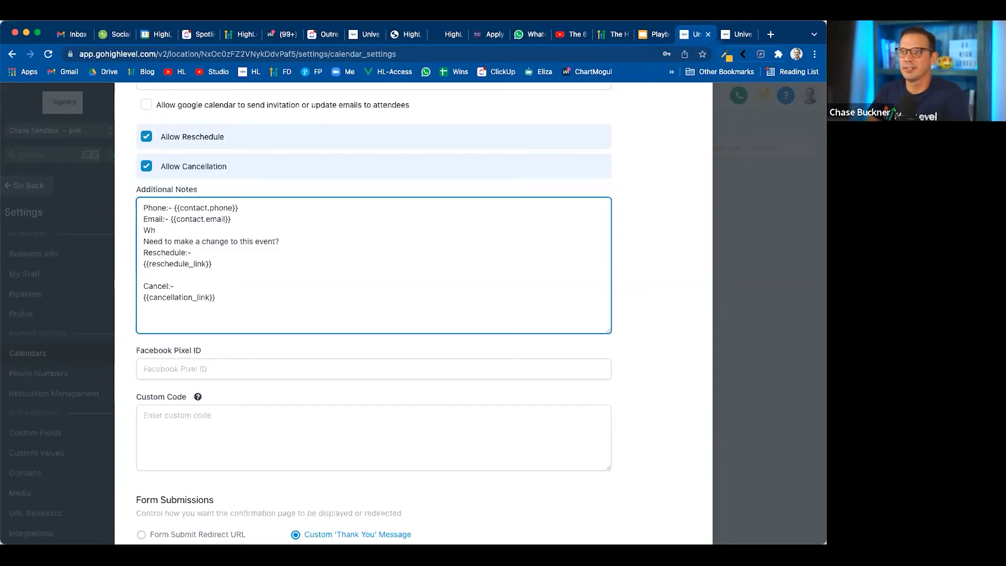
type("at we'll talk about:")
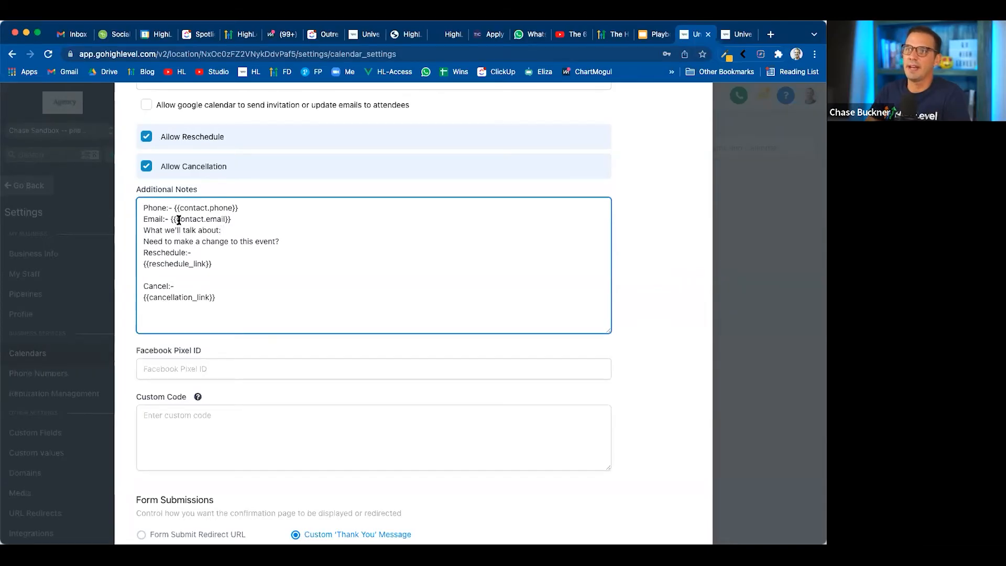
left_click_drag(170, 218, 230, 220)
left_click(229, 232)
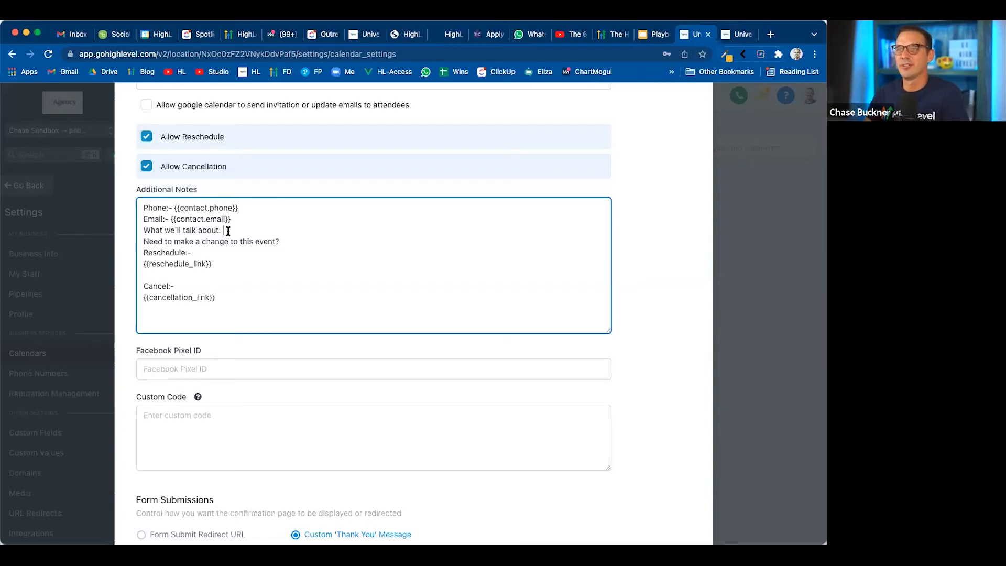
left_click_drag(229, 232, 121, 233)
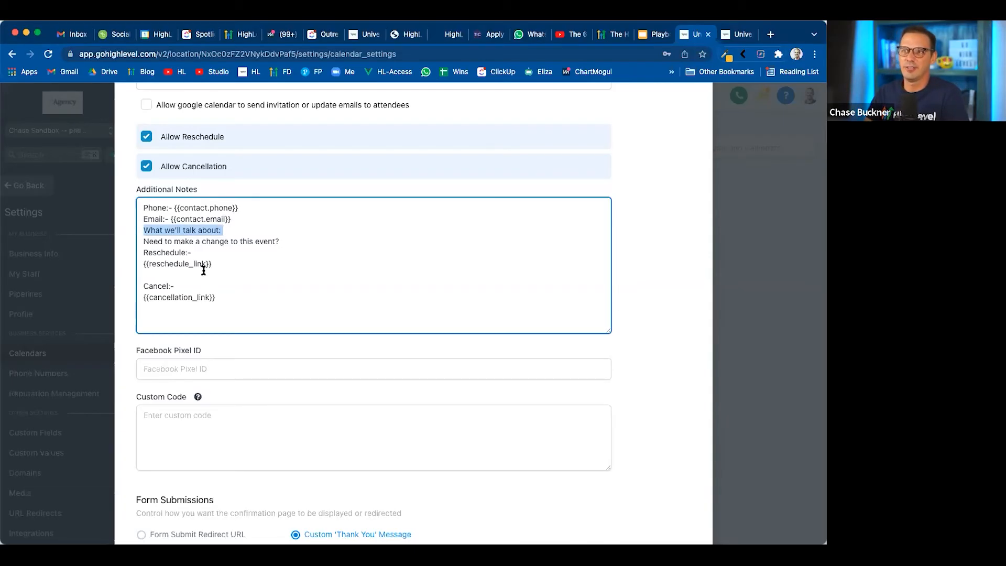
Look over the Facebook Pixel ID and Custom Code fields and the custom thank-you message for form submissions
scroll(209, 316, "down", 3)
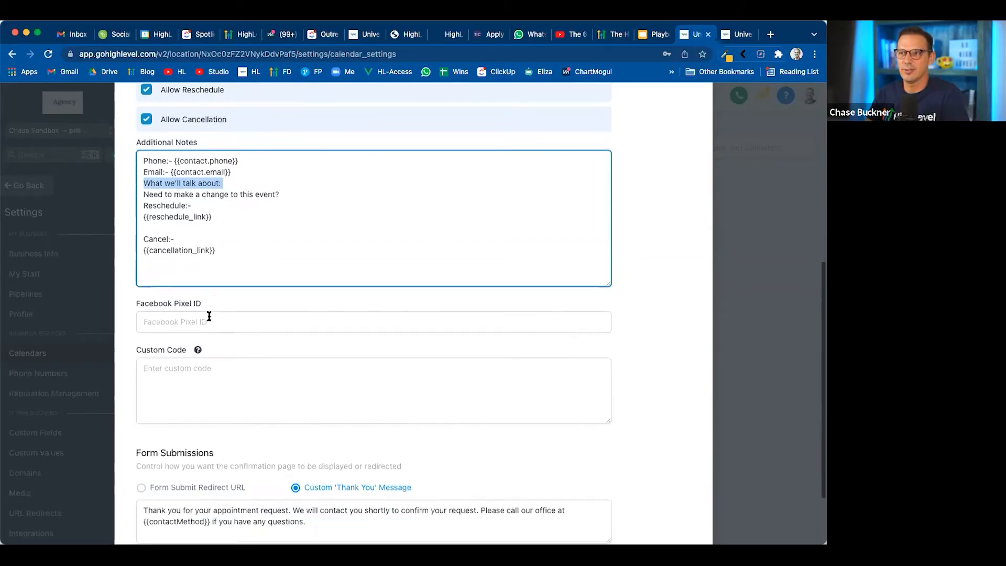
left_click(169, 236)
left_click(128, 258)
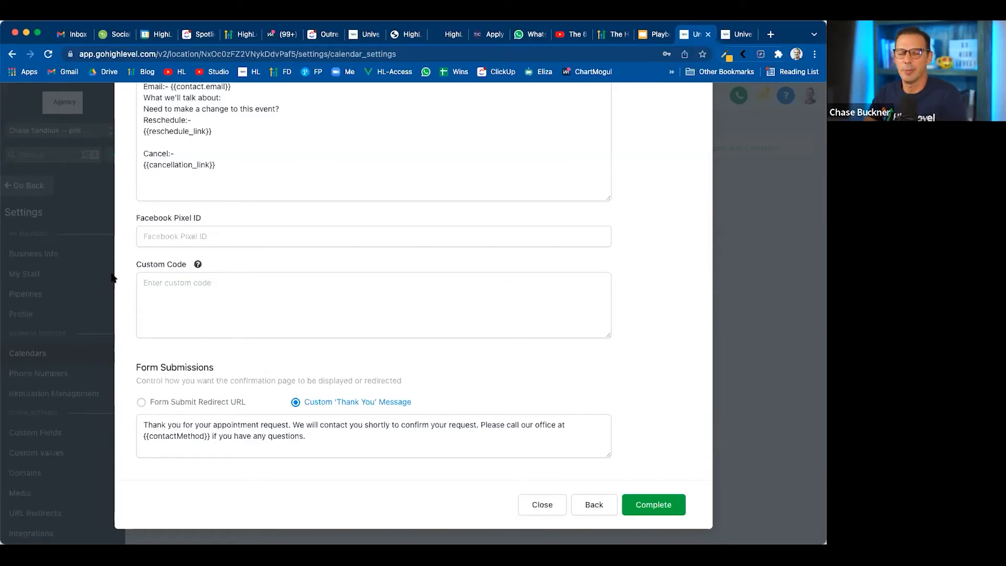
left_click(181, 282)
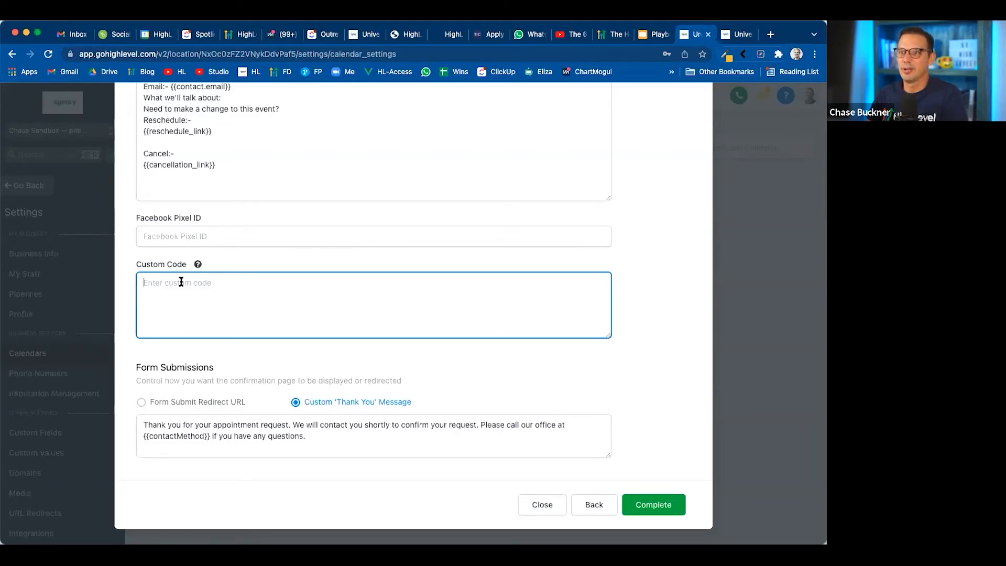
mouse_move(198, 265)
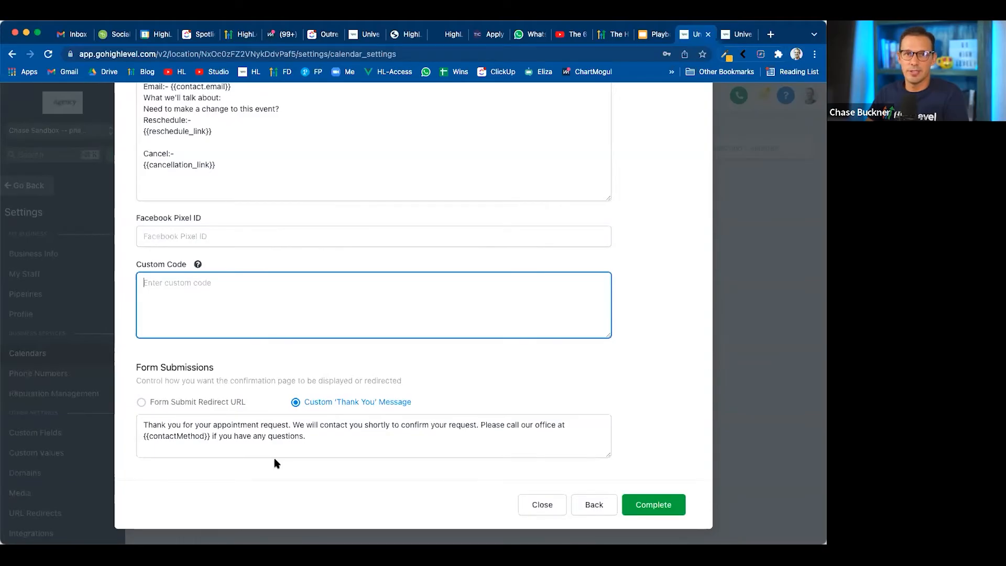
left_click_drag(306, 437, 124, 422)
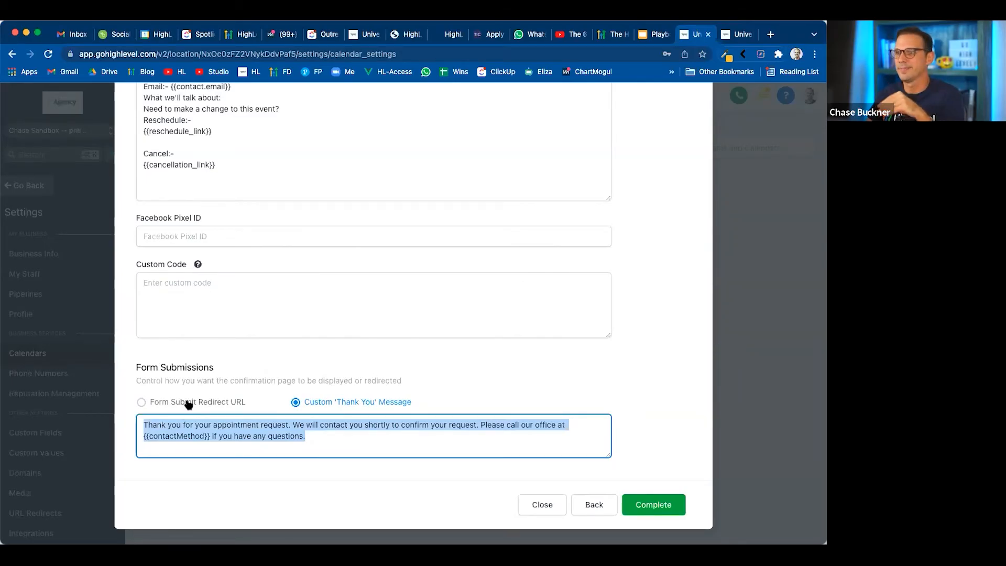
Switch to the Google Slides presentation, advance it to the Step 5 slide, and return to the HighLevel calendar form
left_click(645, 41)
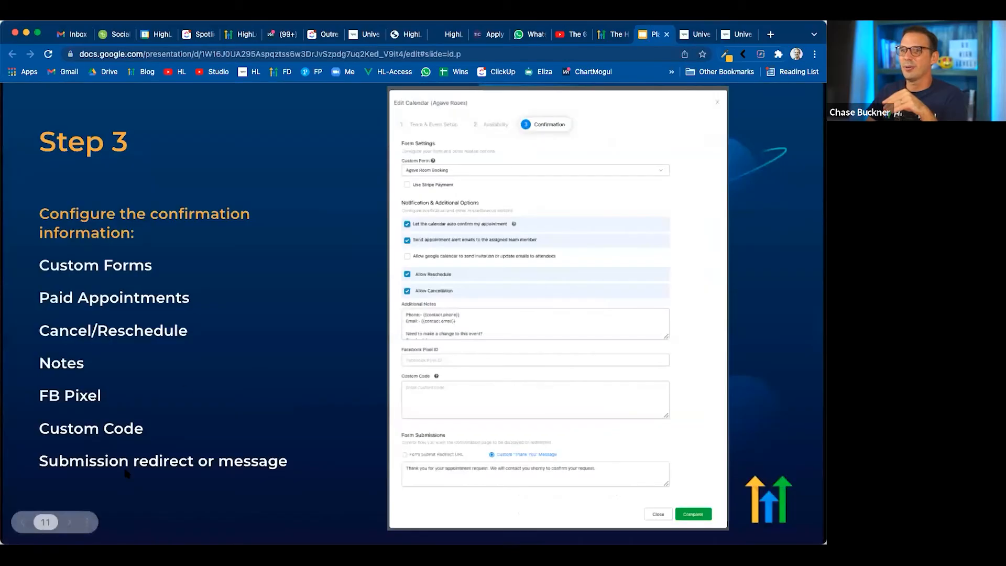
left_click(71, 522)
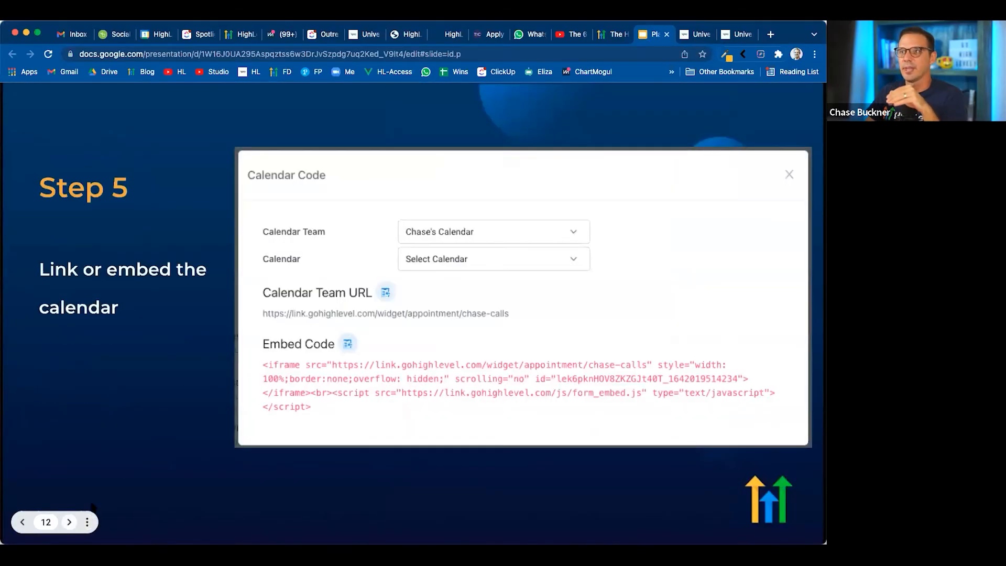
left_click(699, 37)
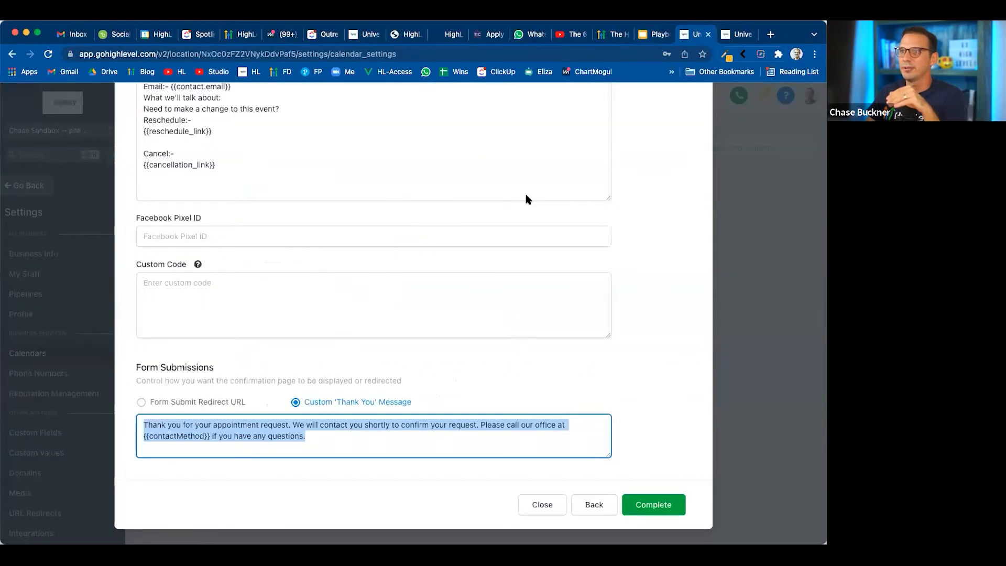
Leave the new calendar form without completing it and open the Calendar Code with the team URL and embed code
scroll(648, 160, "up", 10)
left_click(696, 119)
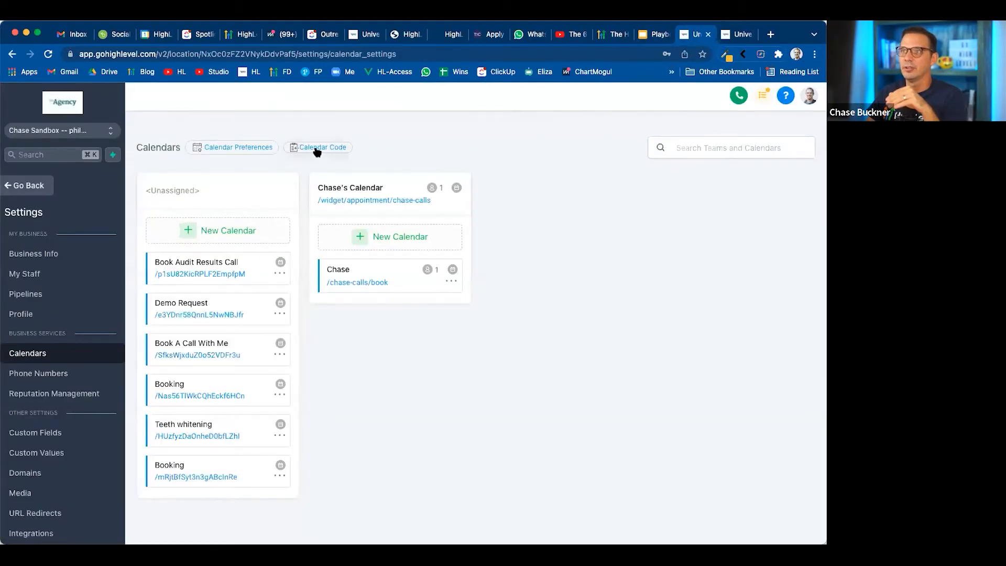
left_click(315, 150)
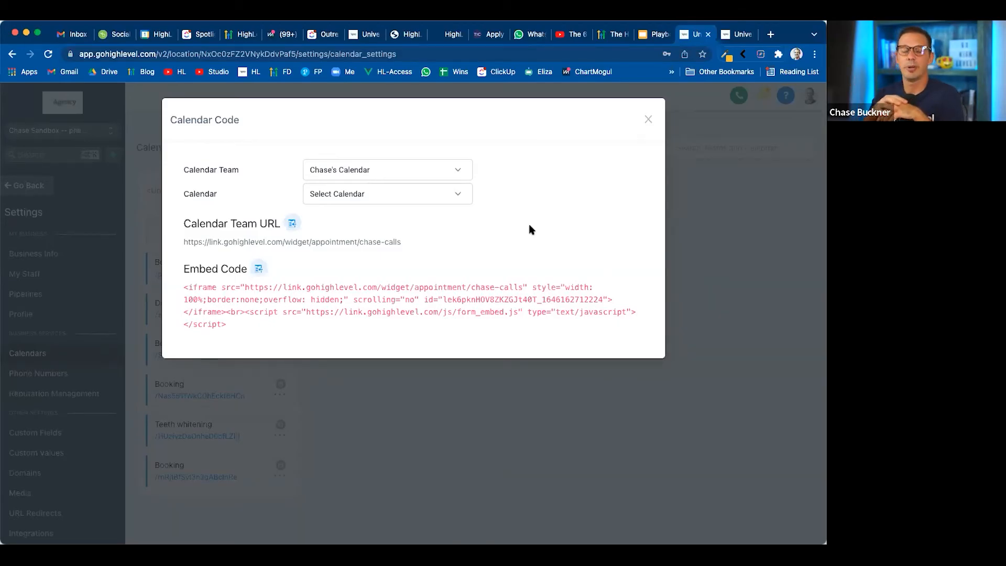
left_click(648, 119)
left_click(320, 151)
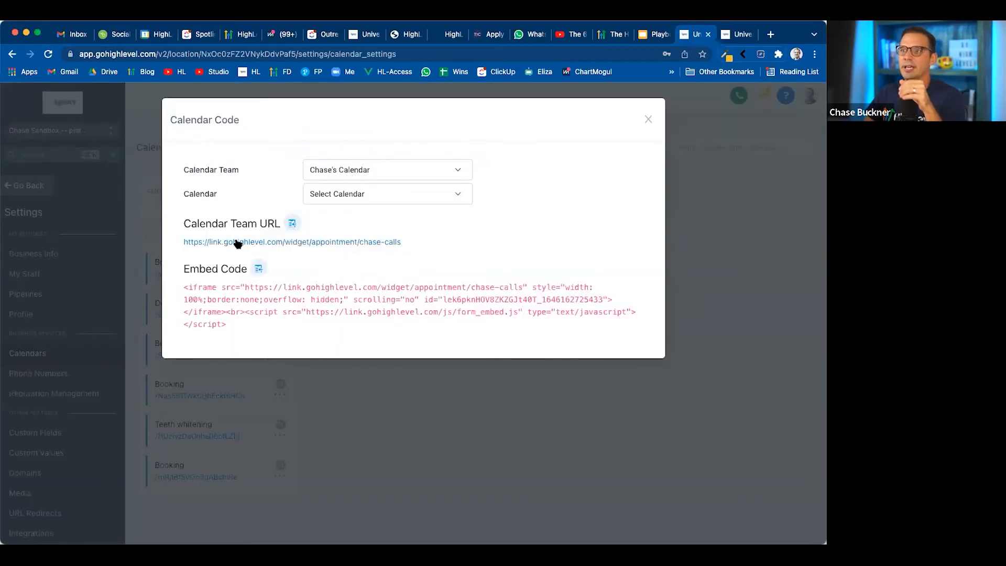
Preview the calendar team's booking page from its team URL, and return to the presentation in Google Slides
left_click(296, 242)
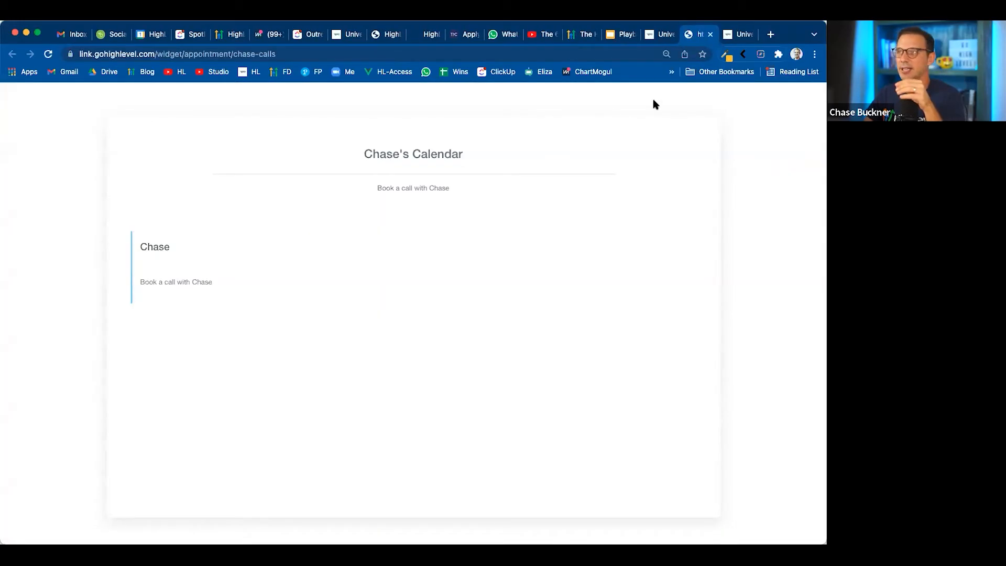
left_click(710, 34)
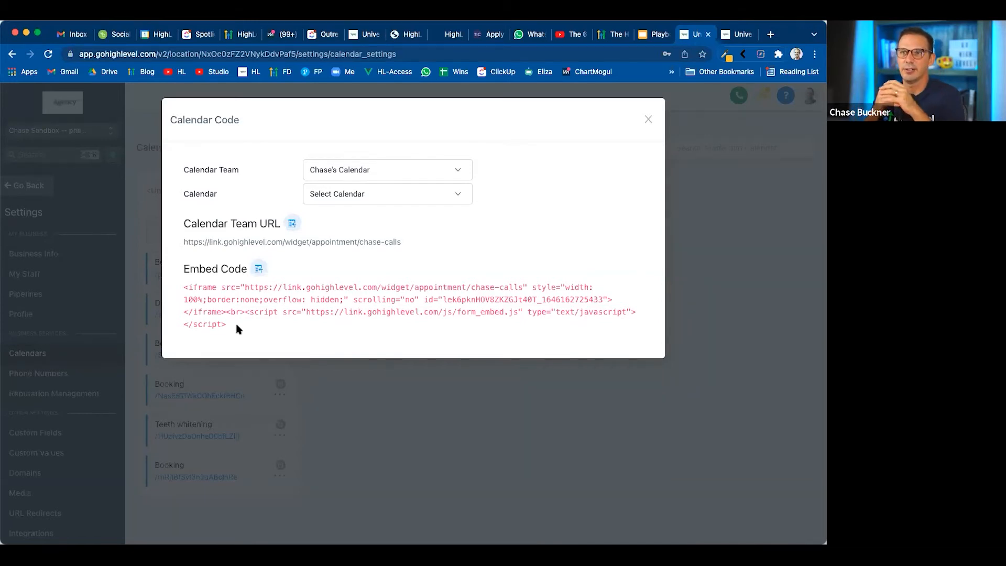
left_click(649, 119)
left_click(659, 36)
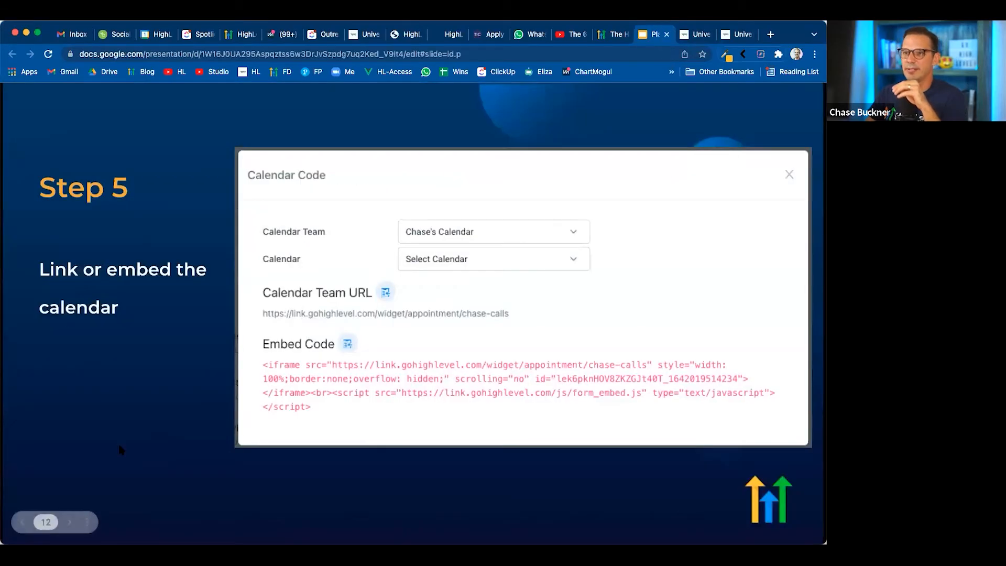
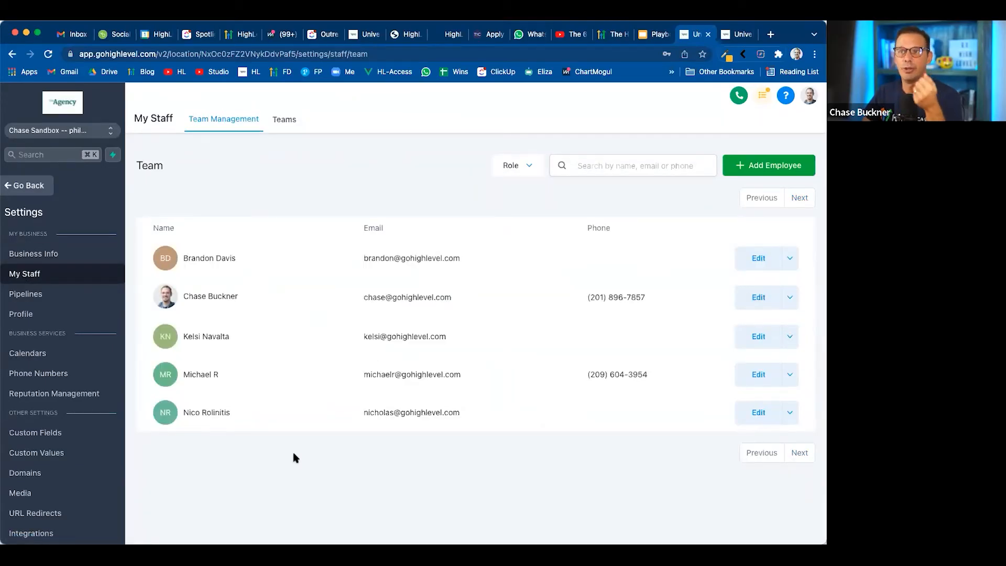
Switch from the sub-account to the agency view and open the agency's Team settings
left_click(42, 131)
left_click(205, 173)
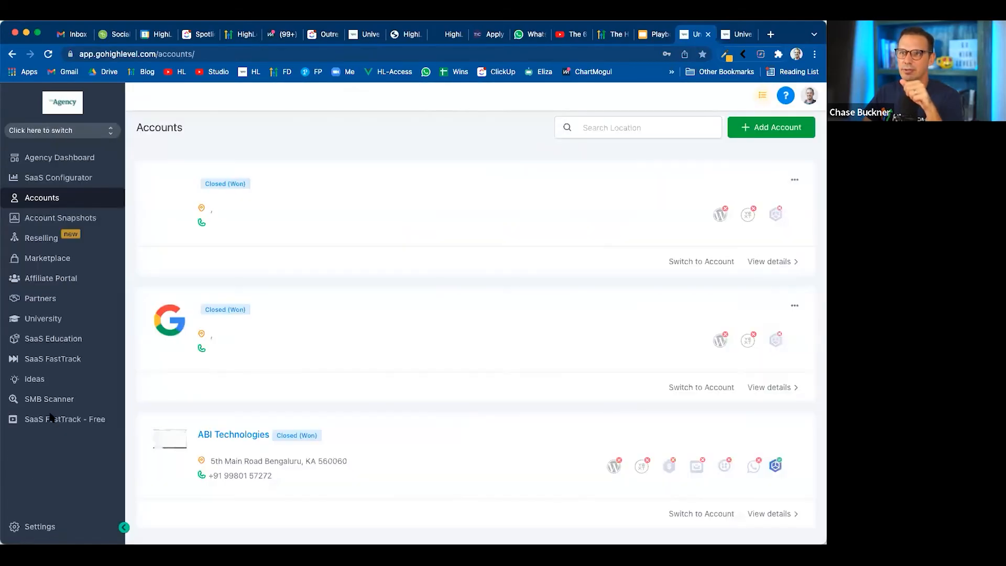
left_click(37, 527)
left_click(21, 247)
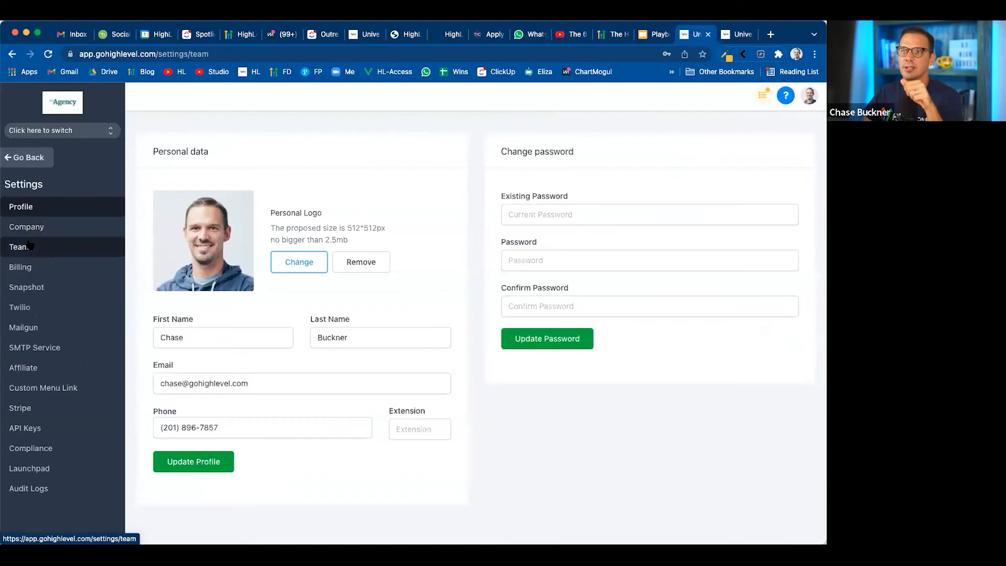
Search the agency team for the employee by first name, examine their User Roles and assigned accounts, and close the record without changes
left_click(626, 146)
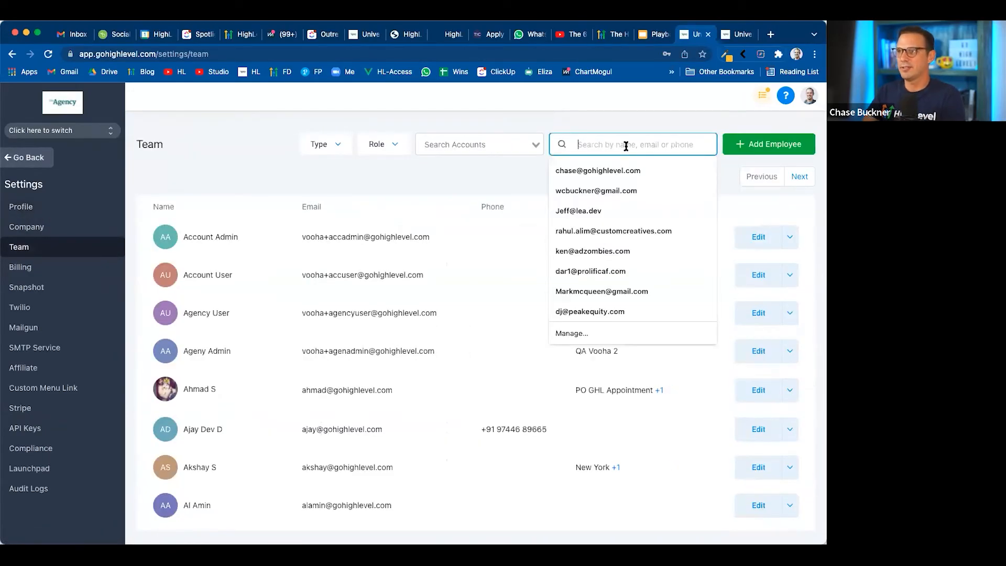
type("chase")
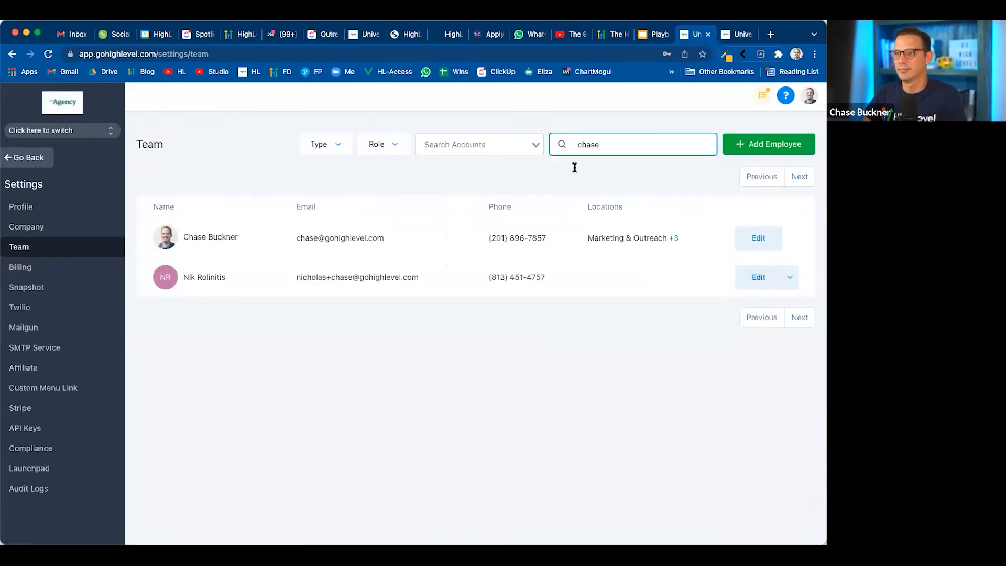
left_click(759, 237)
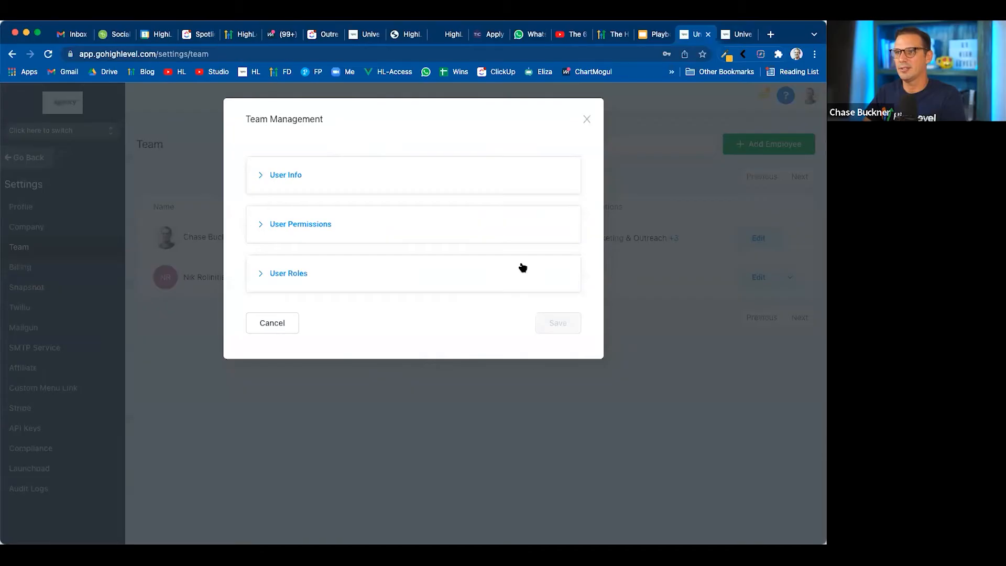
left_click(283, 275)
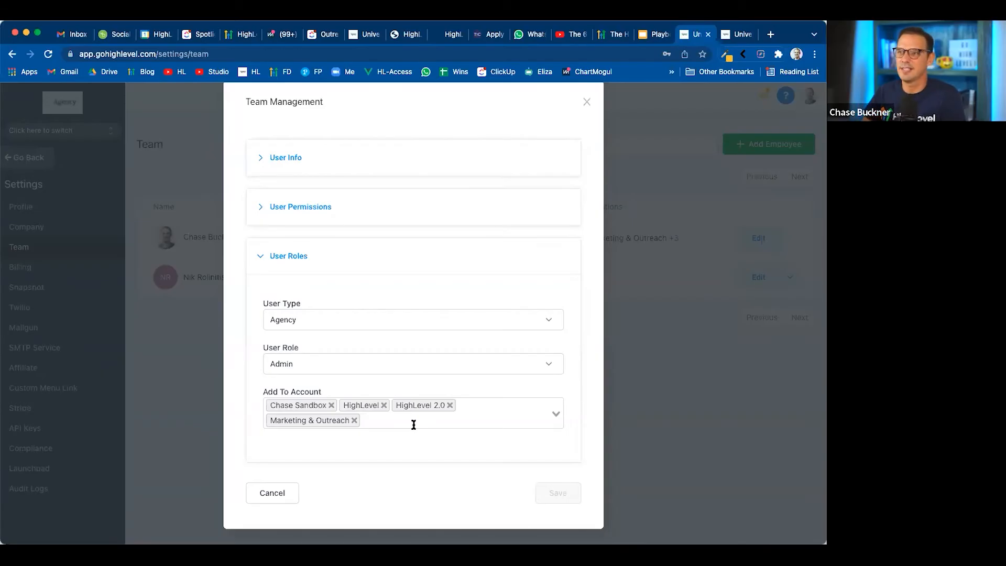
left_click(587, 101)
Leave the agency settings, switch back to the Sandbox sub-account, and open its settings
left_click(26, 158)
left_click(69, 130)
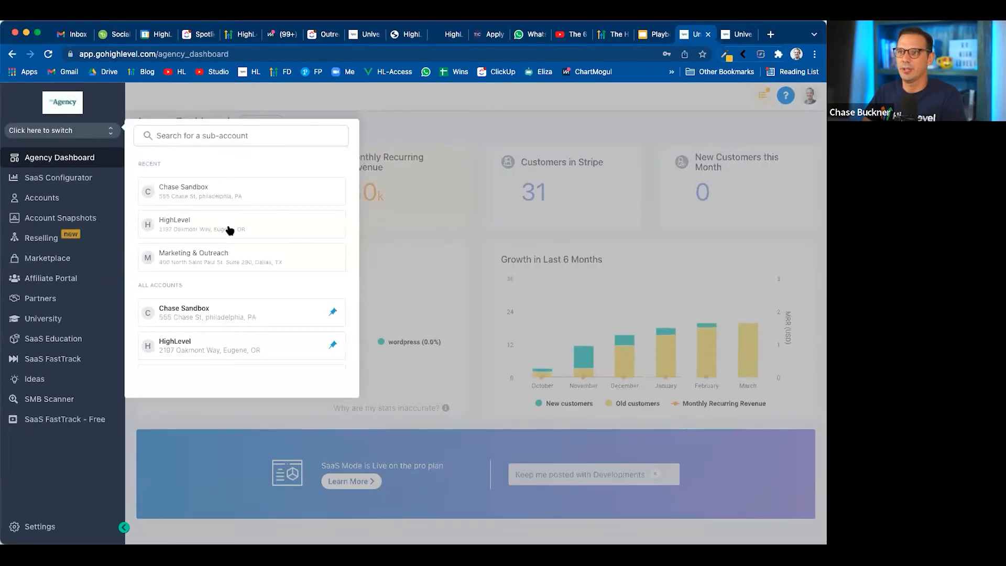
left_click(247, 321)
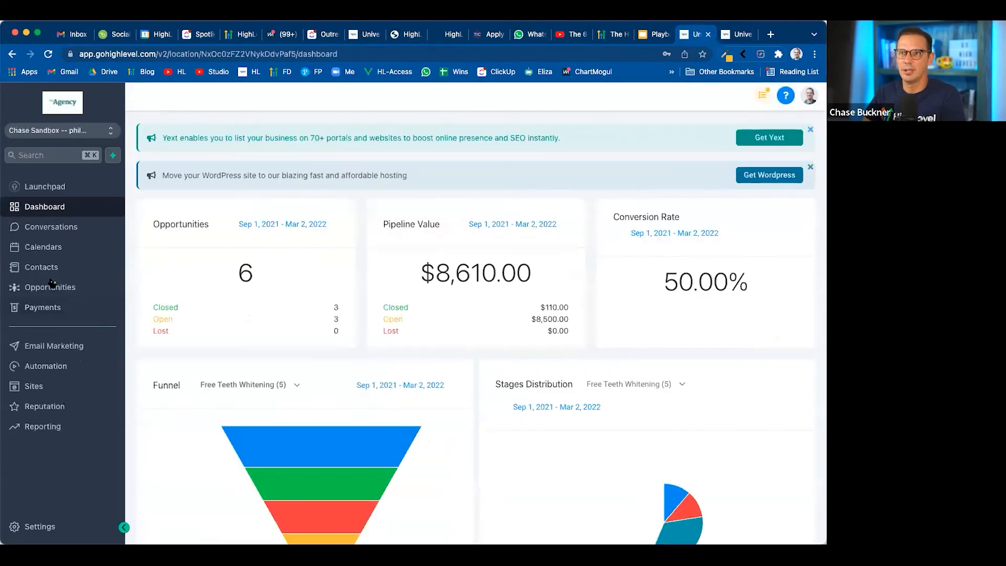
left_click(42, 521)
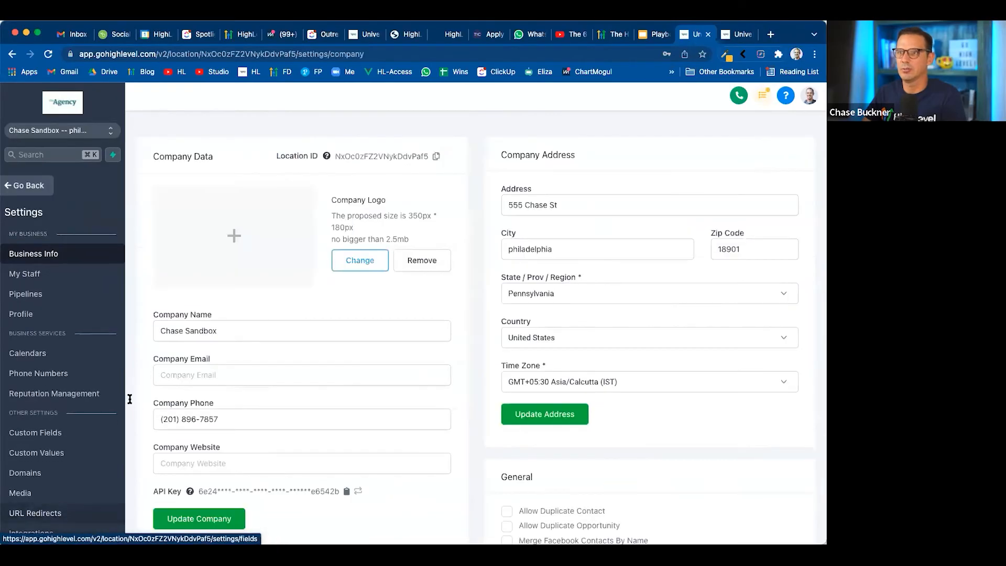
Switch to the Google Slides presentation, advance it to the Step 1 slide, and return to the HighLevel settings
left_click(654, 34)
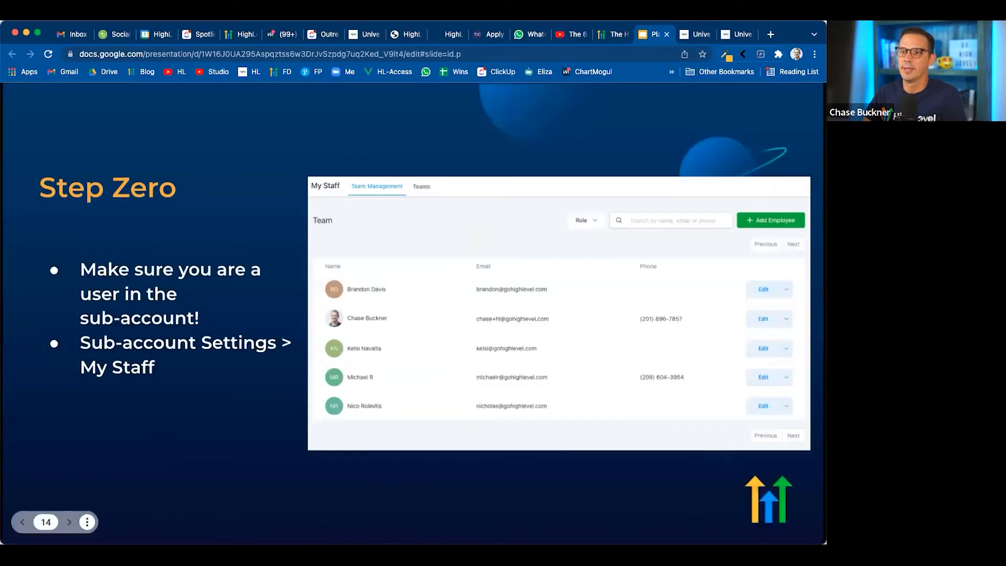
left_click(69, 522)
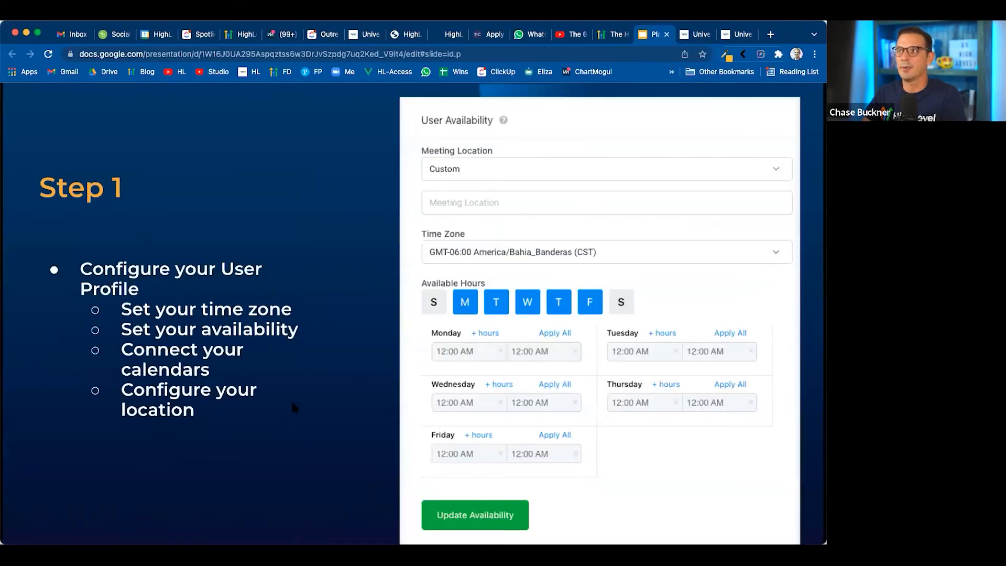
left_click(696, 34)
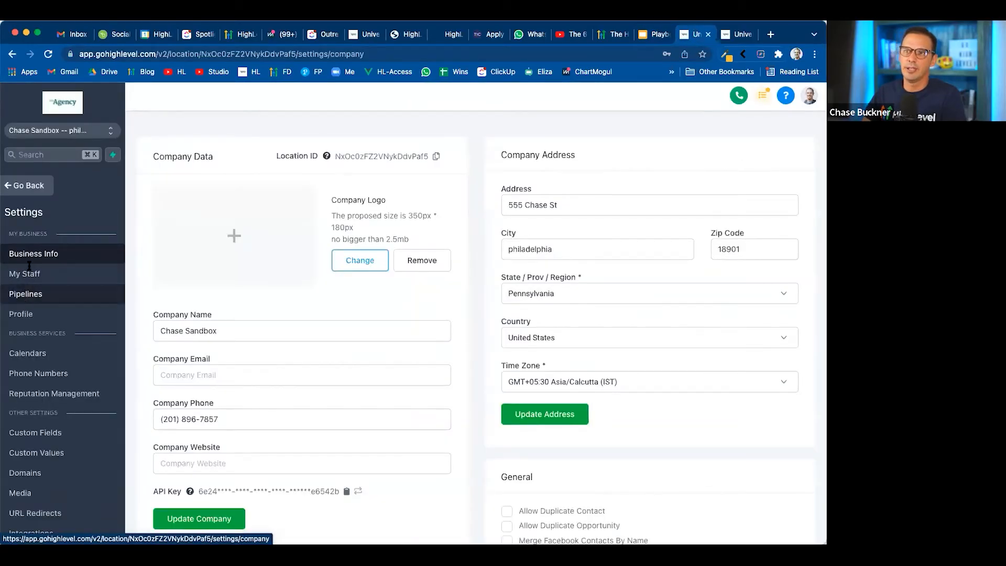
Open the user profile settings and examine the meeting location, time zone and available hours under User Availability
left_click(30, 321)
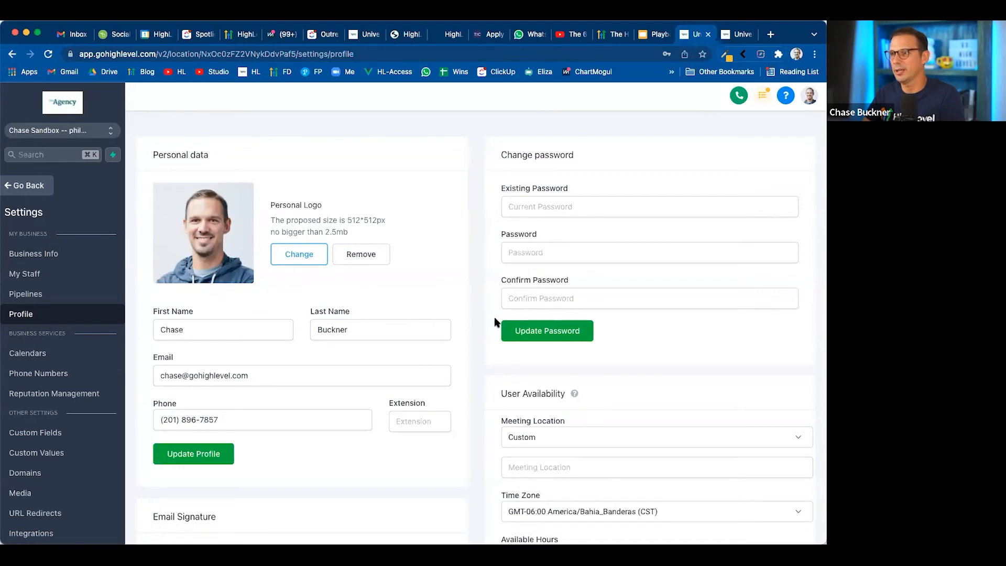
scroll(550, 330, "down", 5)
scroll(560, 329, "up", 1)
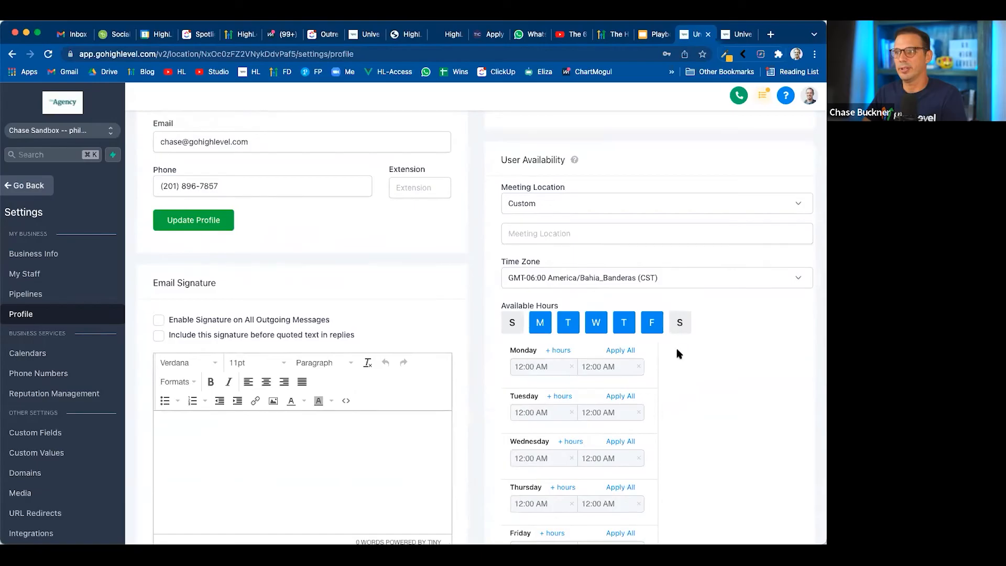
scroll(687, 400, "up", 1)
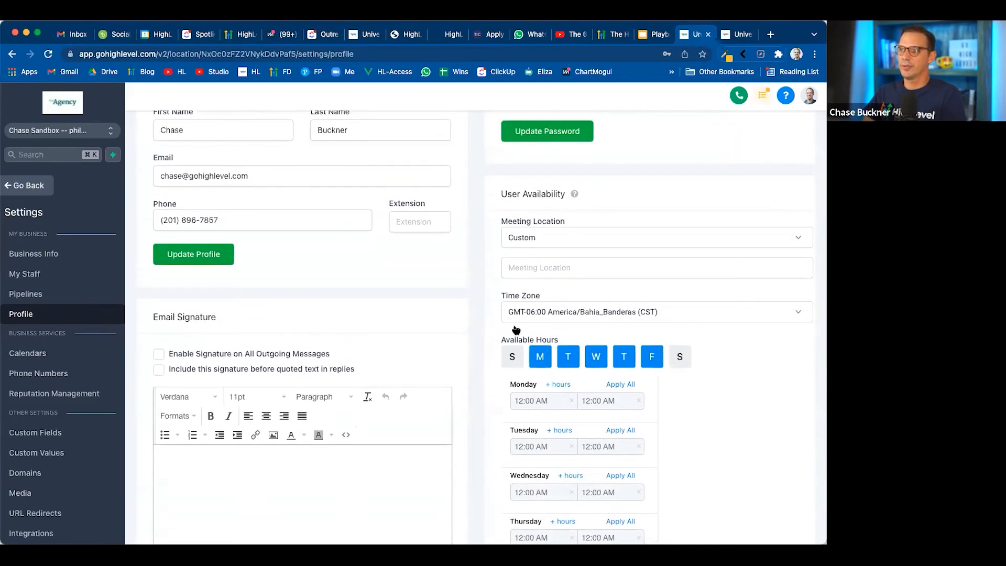
left_click_drag(505, 339, 566, 340)
left_click(737, 382)
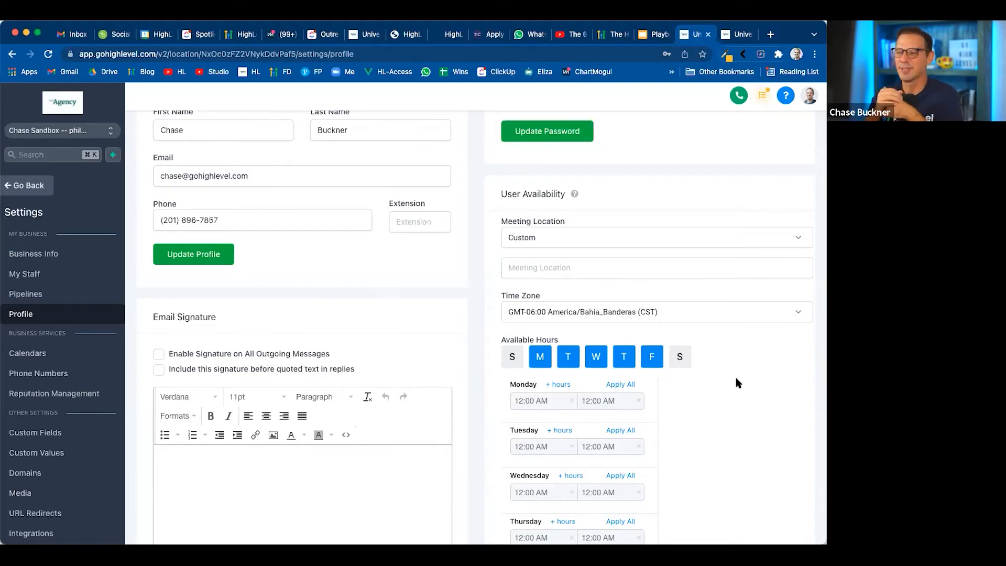
scroll(736, 382, "down", 2)
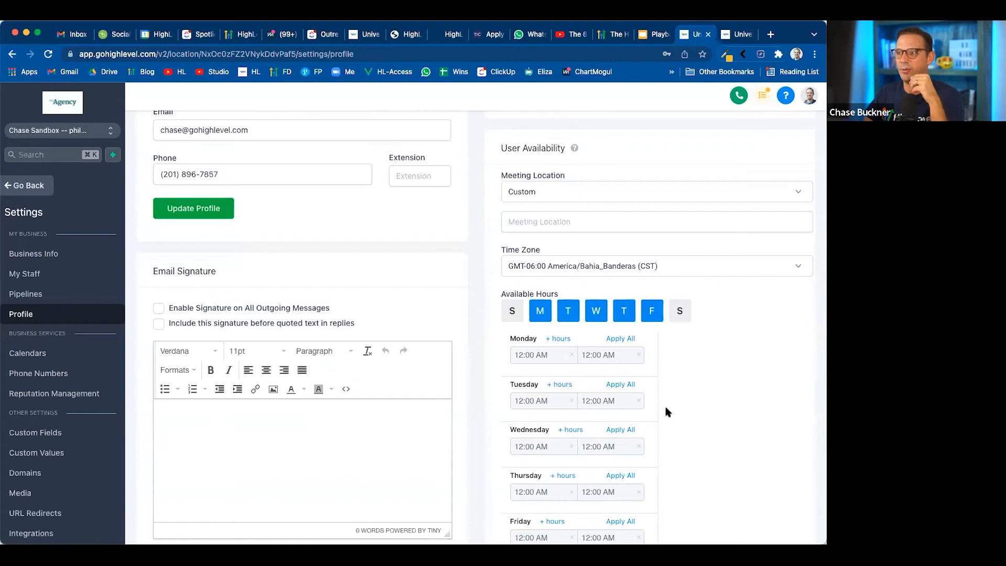
scroll(571, 386, "down", 2)
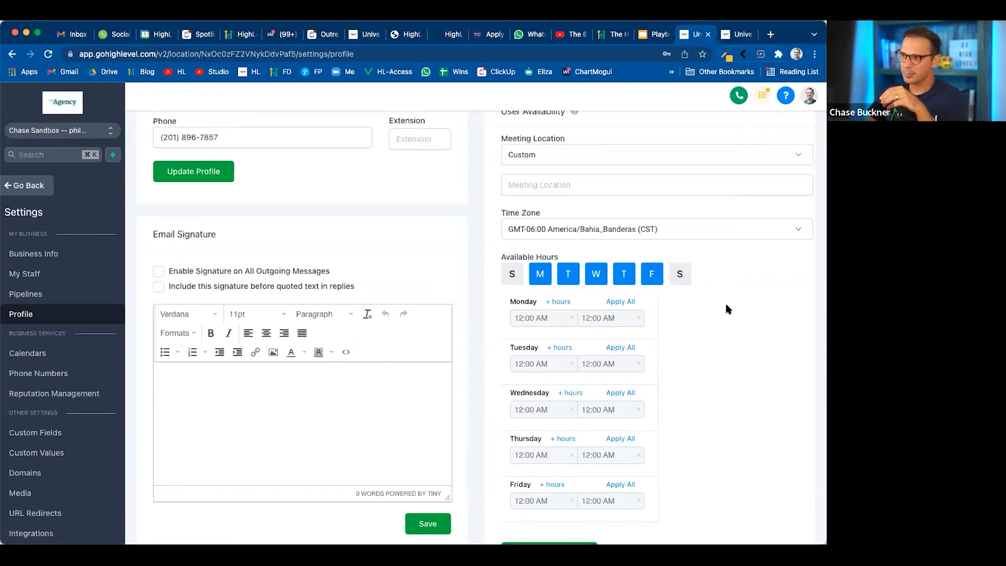
scroll(499, 339, "up", 1)
scroll(499, 339, "up", 1)
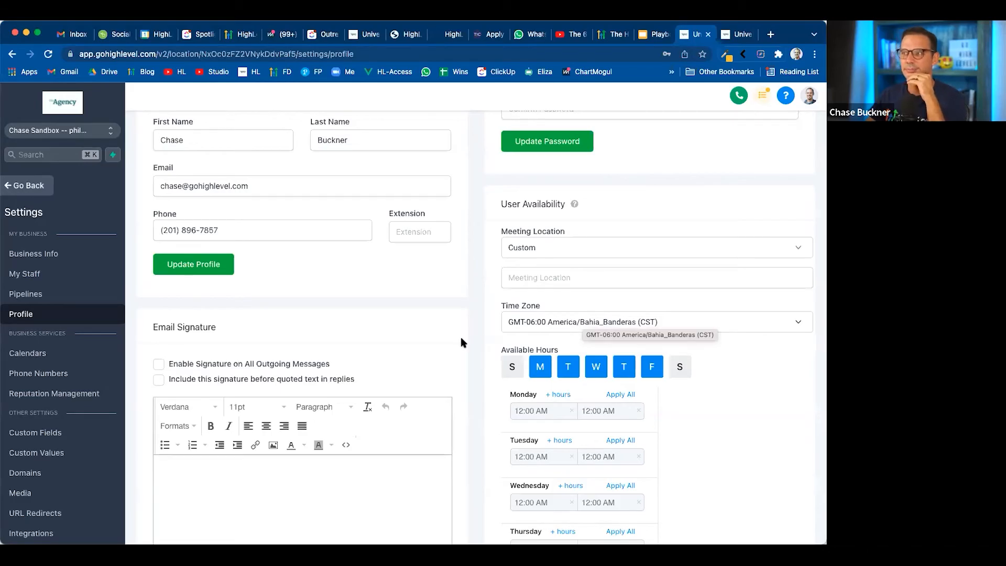
Look over the profile's Calendar Configuration, and open the sub-account's Integrations page to examine the Google account connection
scroll(476, 375, "down", 9)
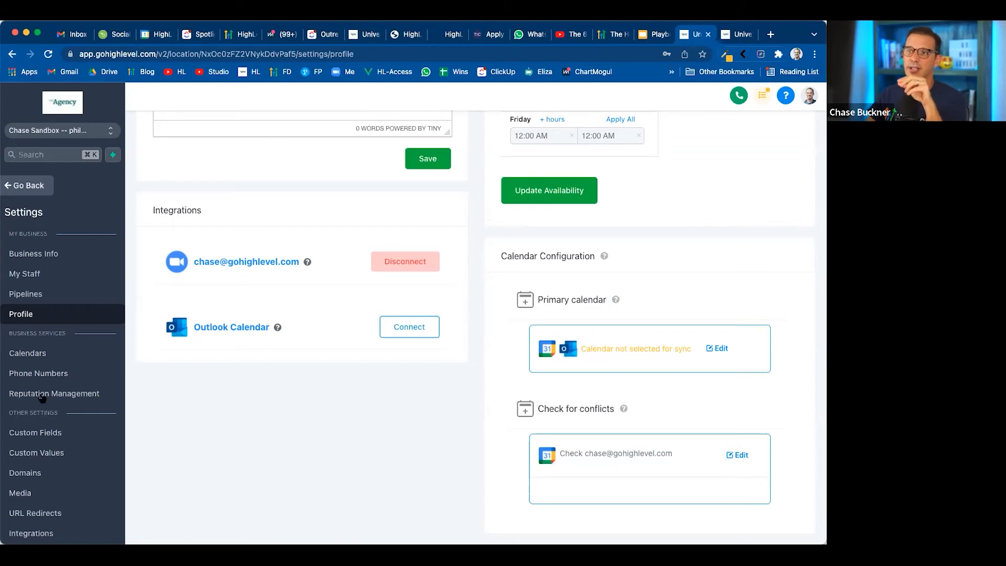
scroll(32, 404, "down", 5)
scroll(31, 404, "up", 4)
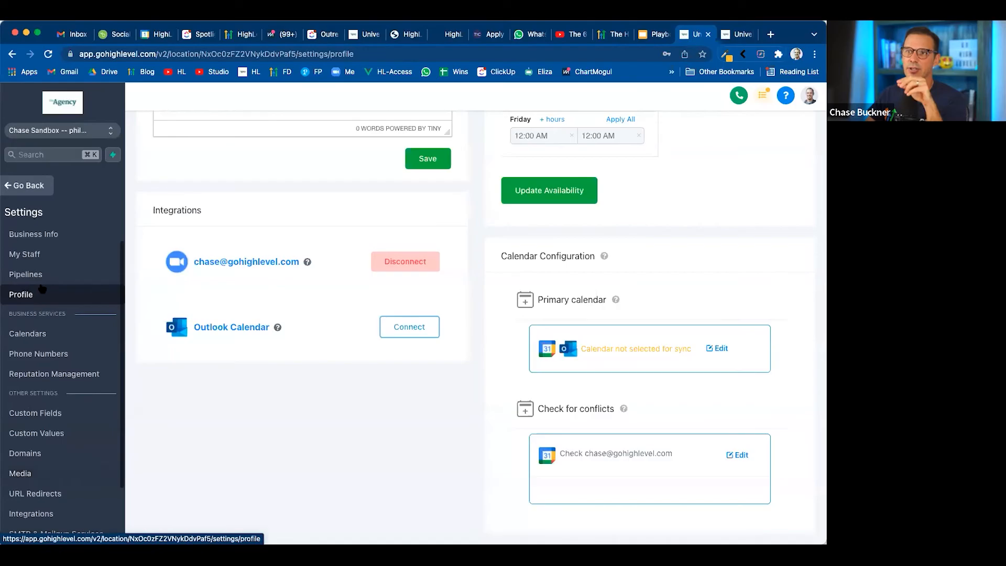
scroll(26, 402, "down", 3)
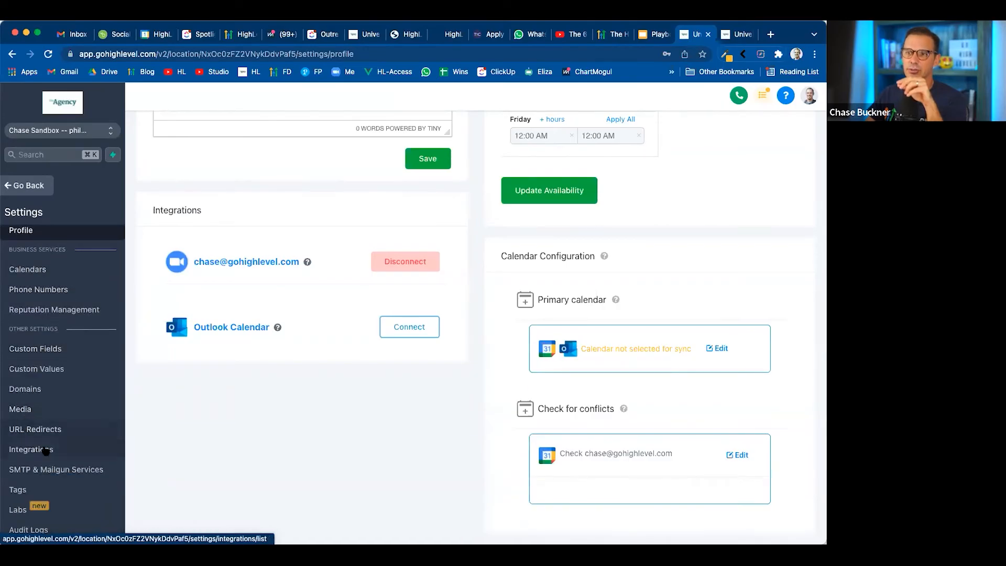
scroll(46, 309, "up", 4)
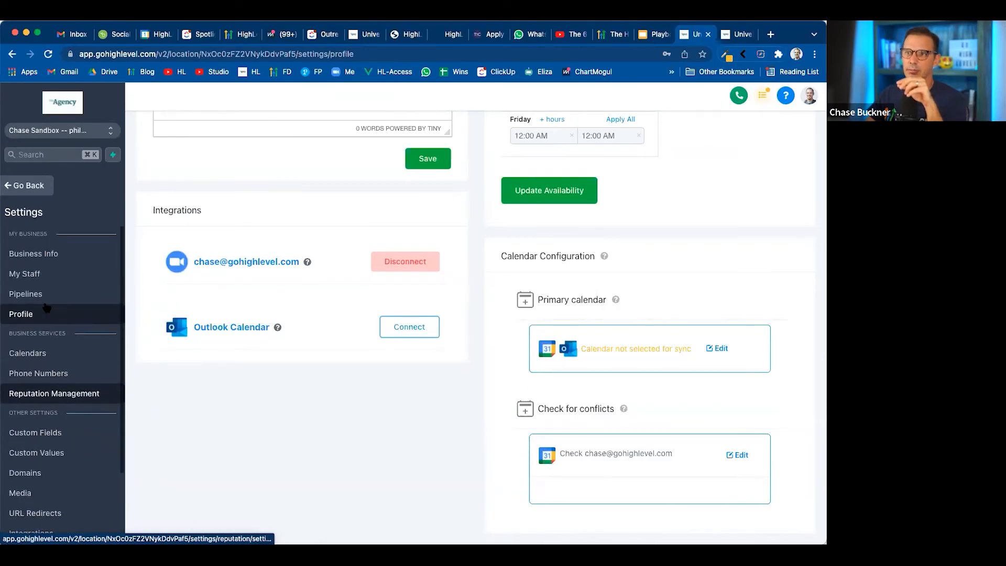
scroll(46, 309, "down", 4)
left_click(22, 450)
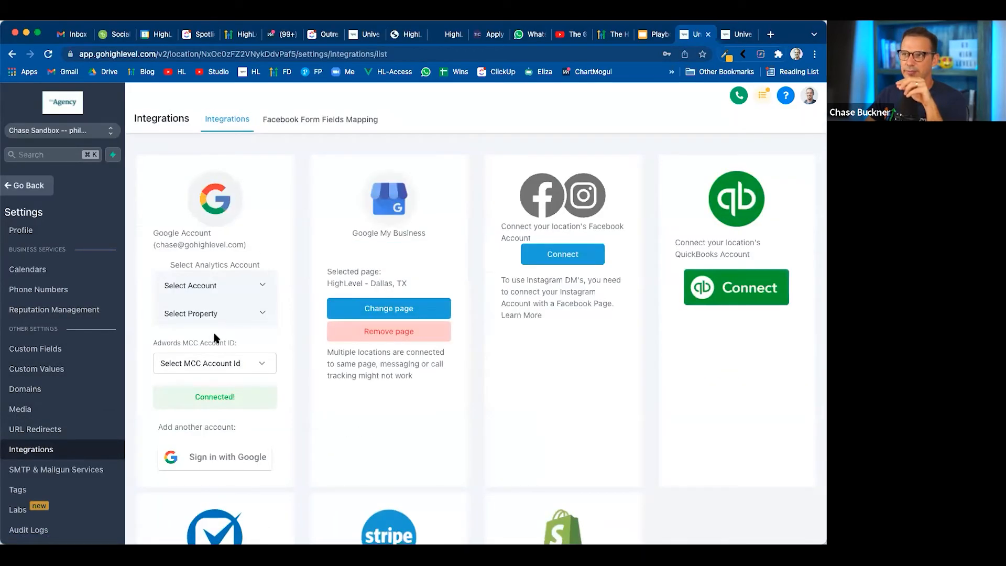
Return to the user profile and look over its Zoom and Outlook Calendar integrations and the calendar sync settings
scroll(43, 315, "up", 3)
left_click(43, 315)
scroll(492, 321, "down", 10)
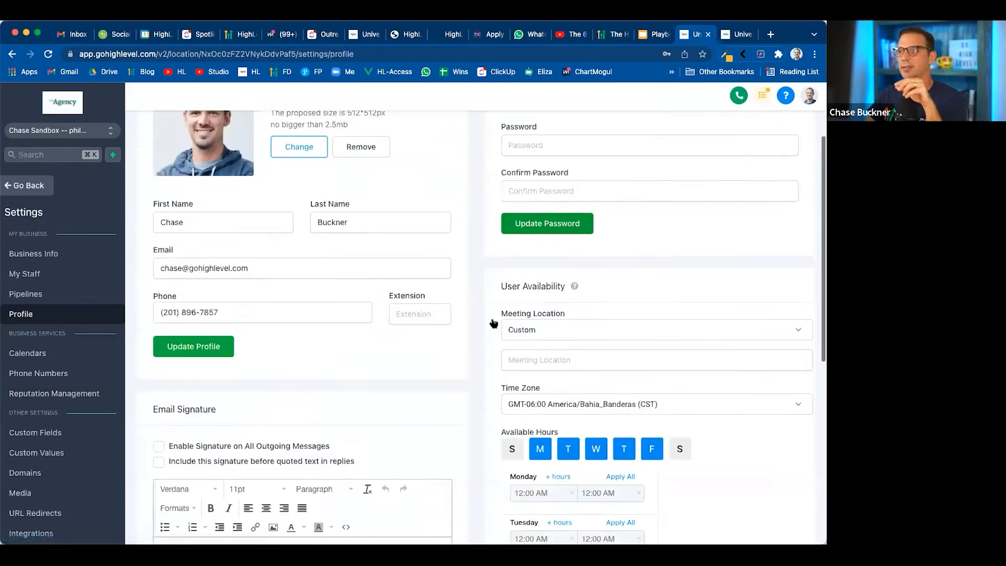
scroll(607, 356, "down", 3)
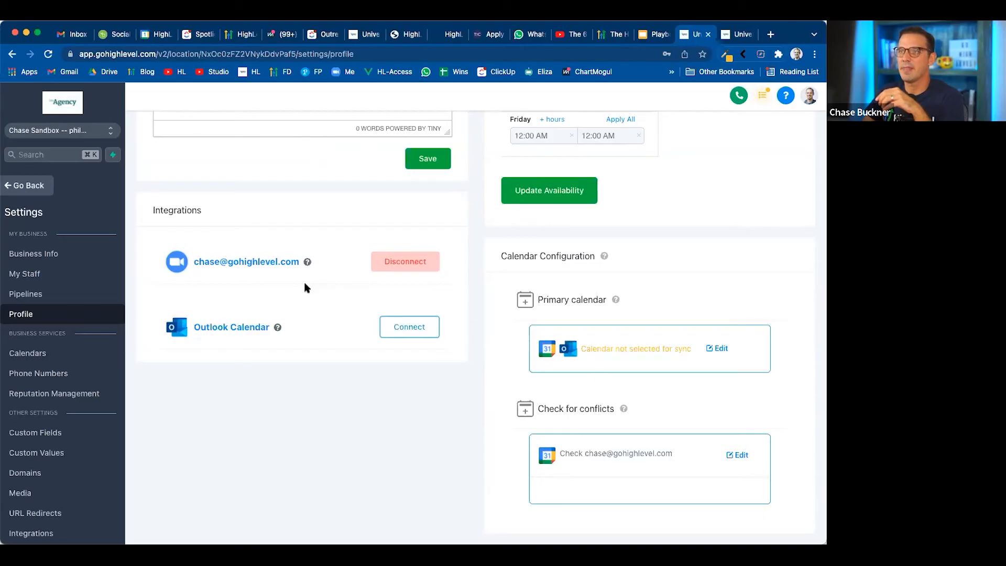
scroll(307, 286, "up", 1)
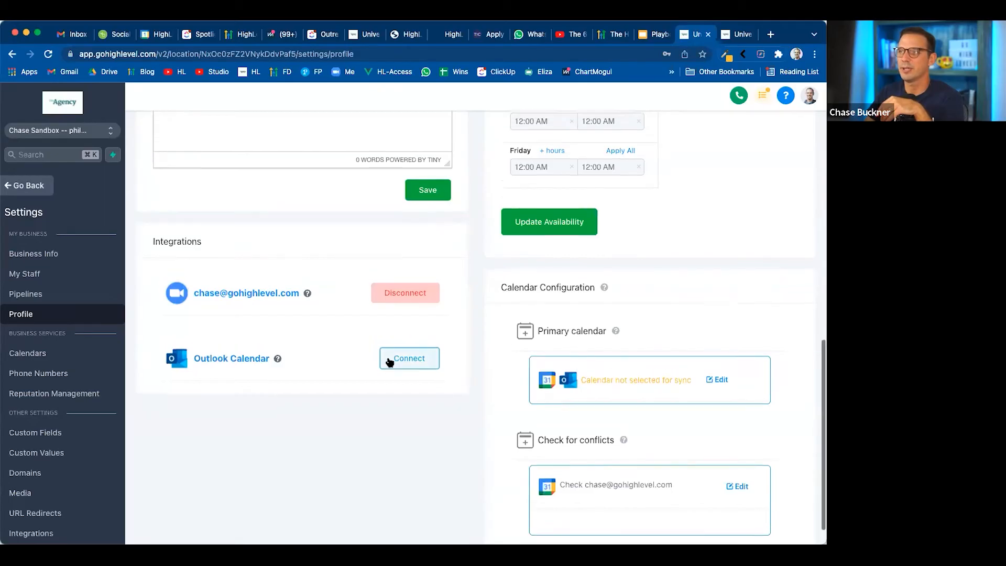
View the Meeting Location options under User Availability, keep Custom, and activate the empty custom location field
scroll(393, 359, "up", 10)
scroll(578, 325, "up", 3)
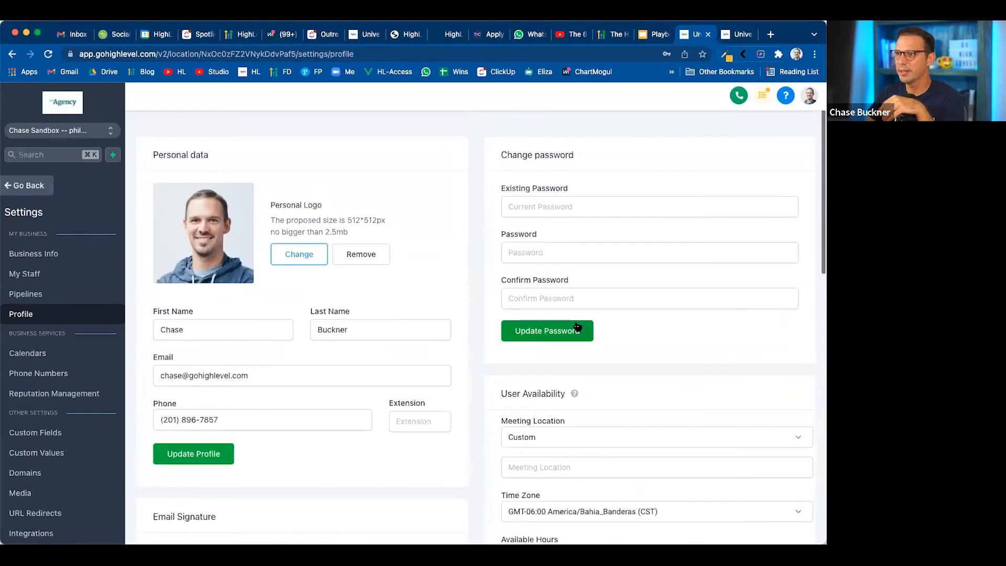
scroll(579, 325, "down", 3)
left_click(565, 291)
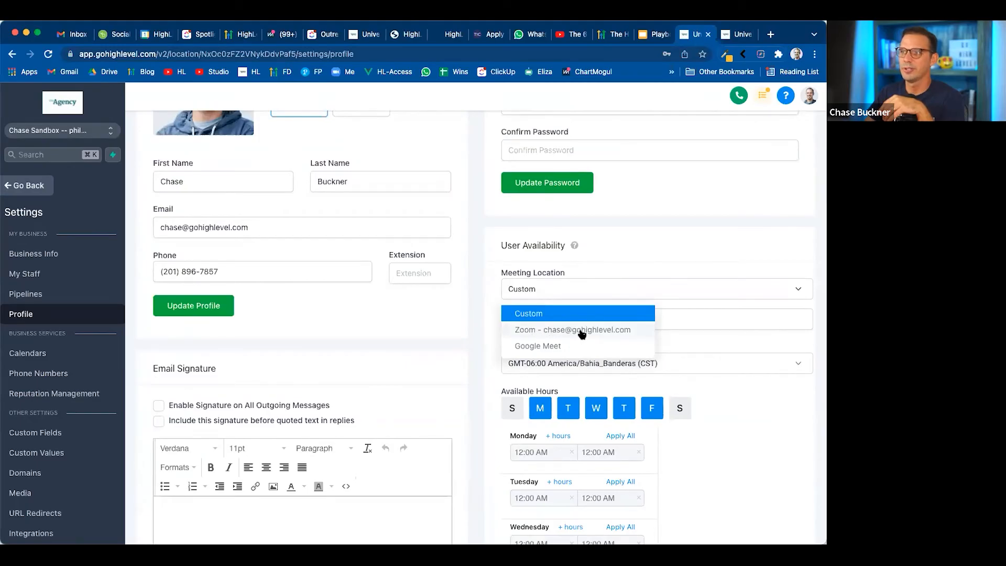
left_click(478, 356)
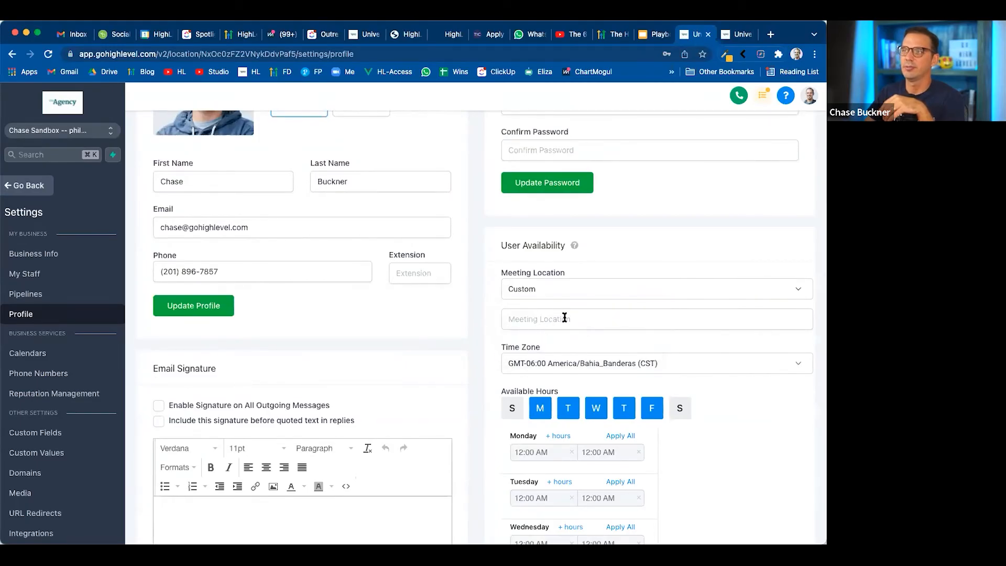
left_click(559, 320)
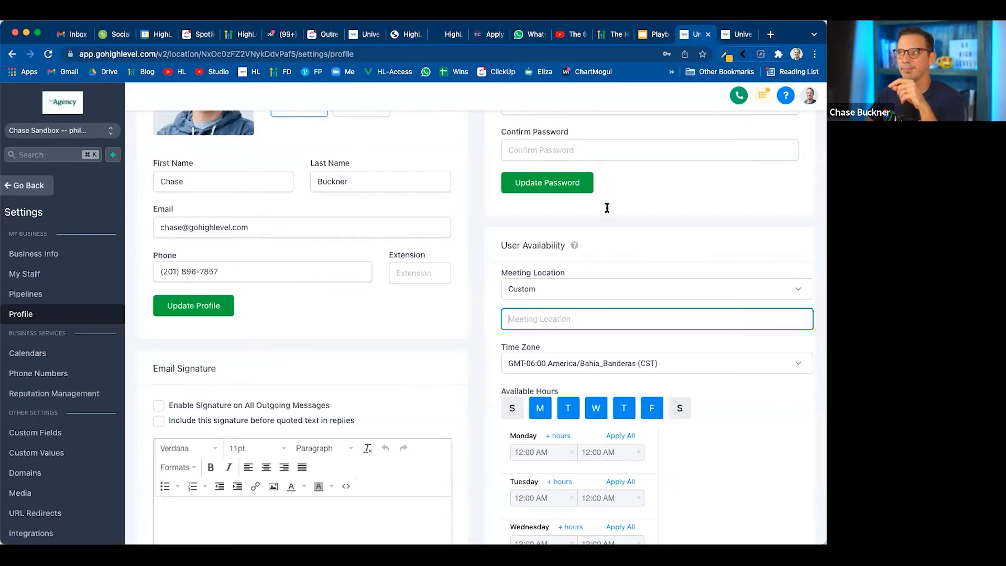
Advance the Google Slides presentation to the Step 2 slide, return to HighLevel, and open the sub-account's My Staff settings
left_click(649, 35)
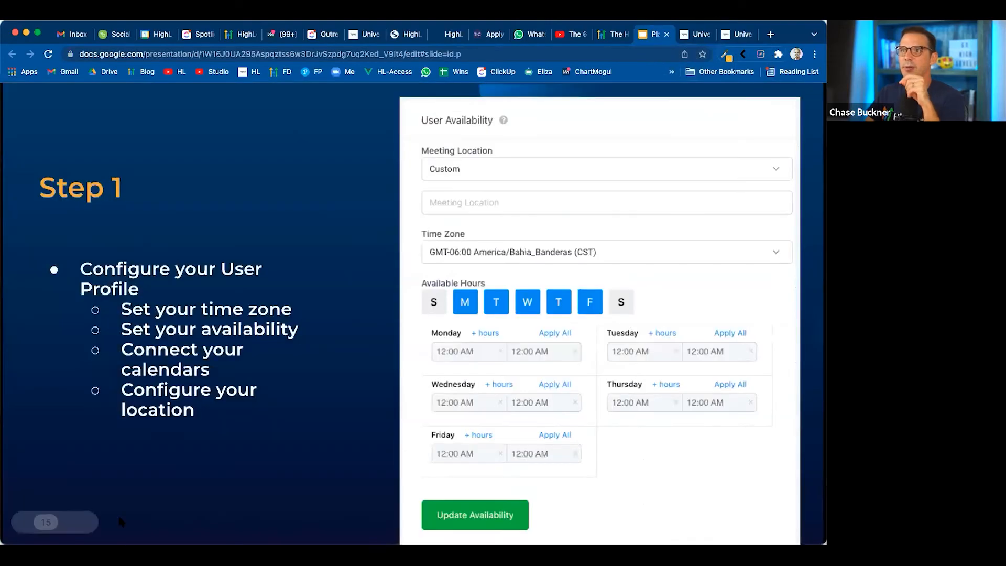
left_click(70, 523)
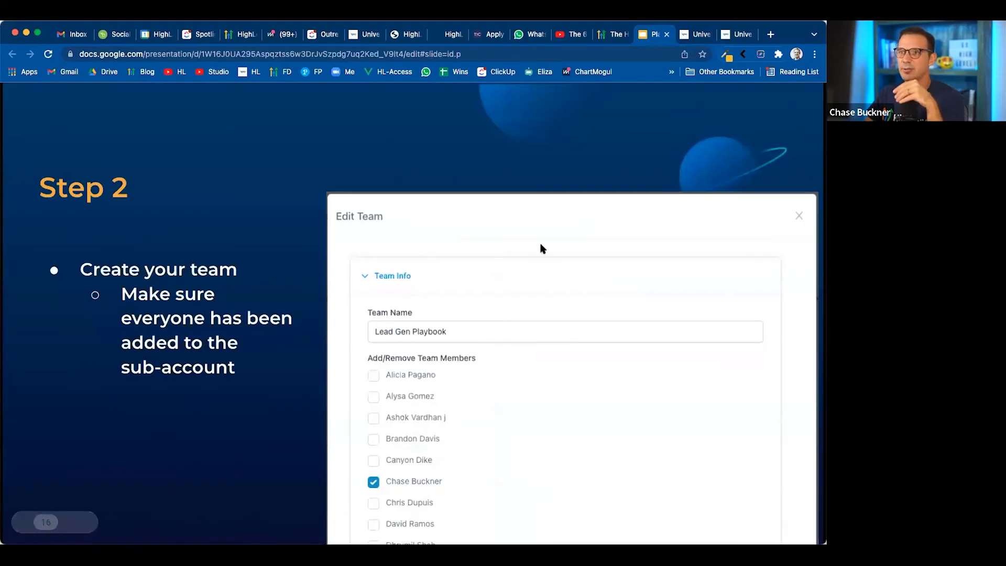
left_click(700, 35)
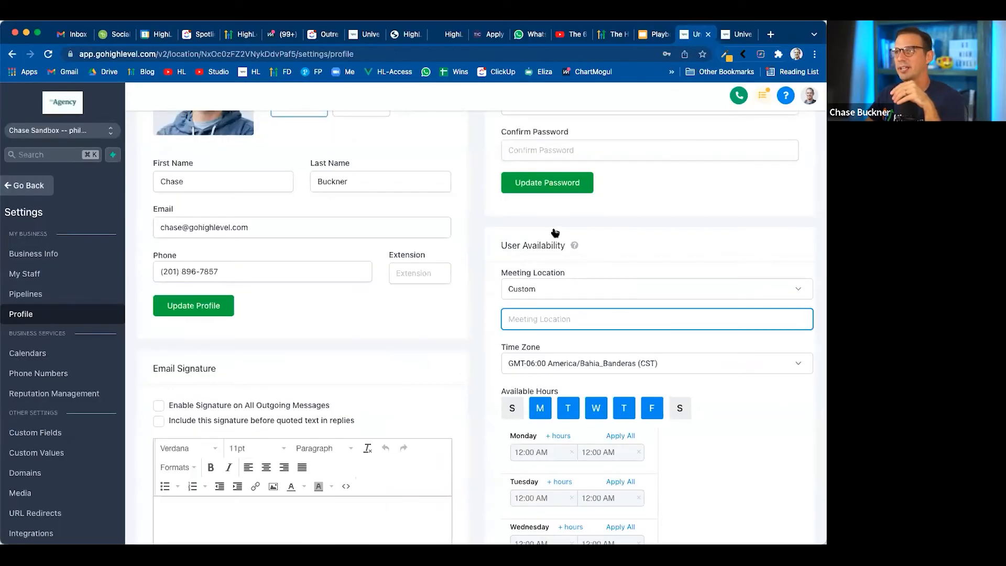
left_click(30, 276)
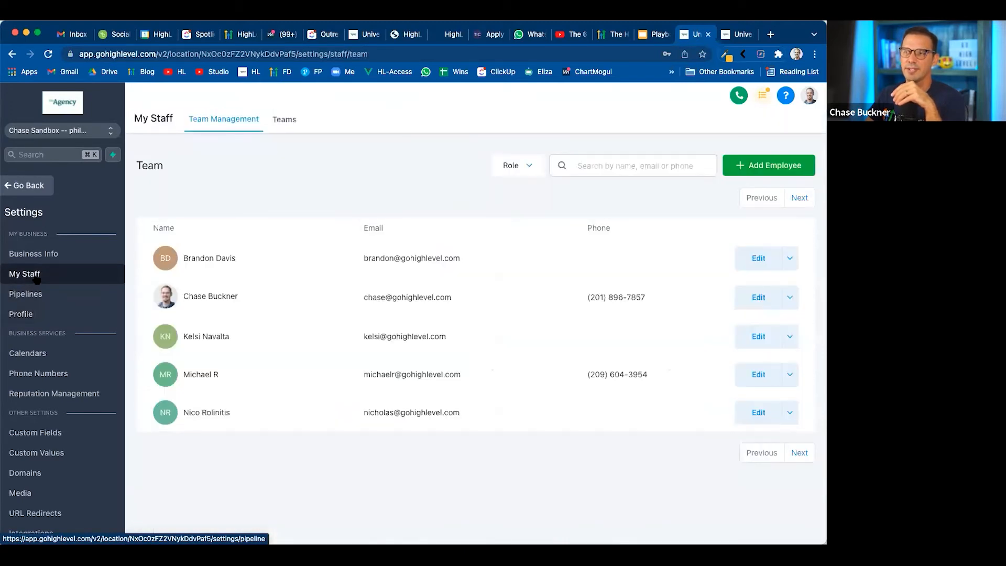
Open the Teams list, view the new team form's Team Info and Calendar Team Configuration sections, and discard the form by reloading the page
left_click(285, 121)
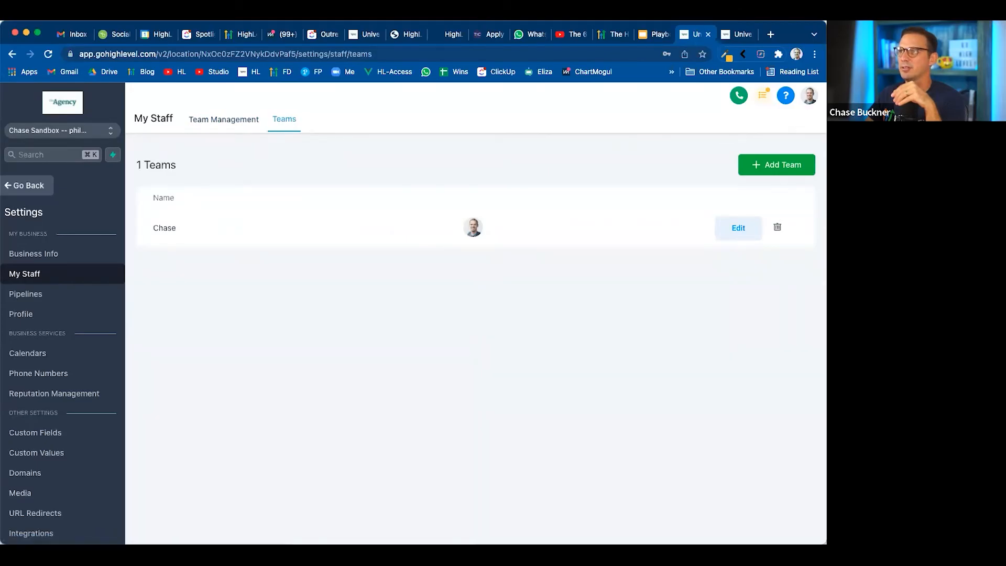
left_click(782, 167)
left_click(233, 179)
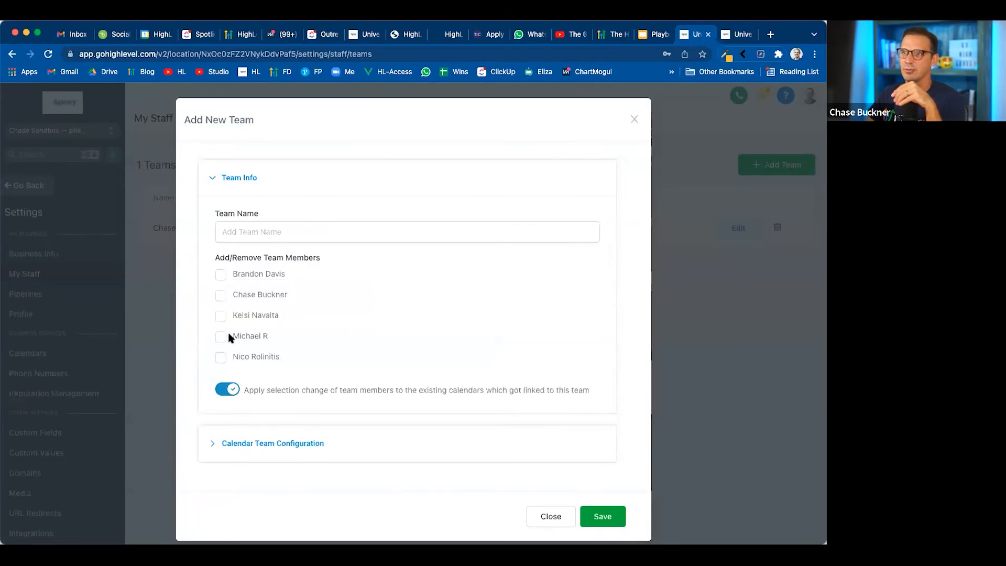
left_click(214, 177)
left_click(299, 228)
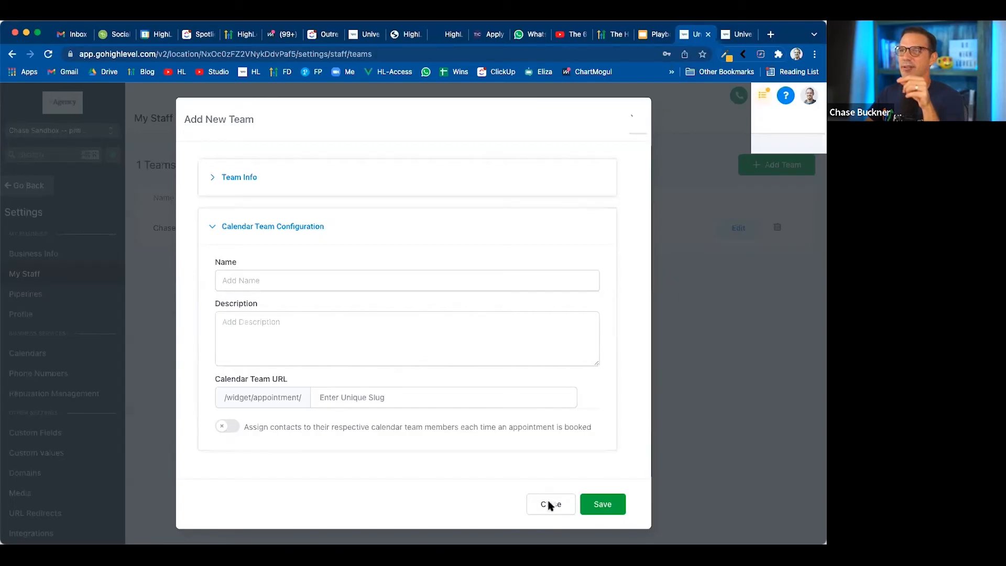
left_click(688, 481)
key("super+r")
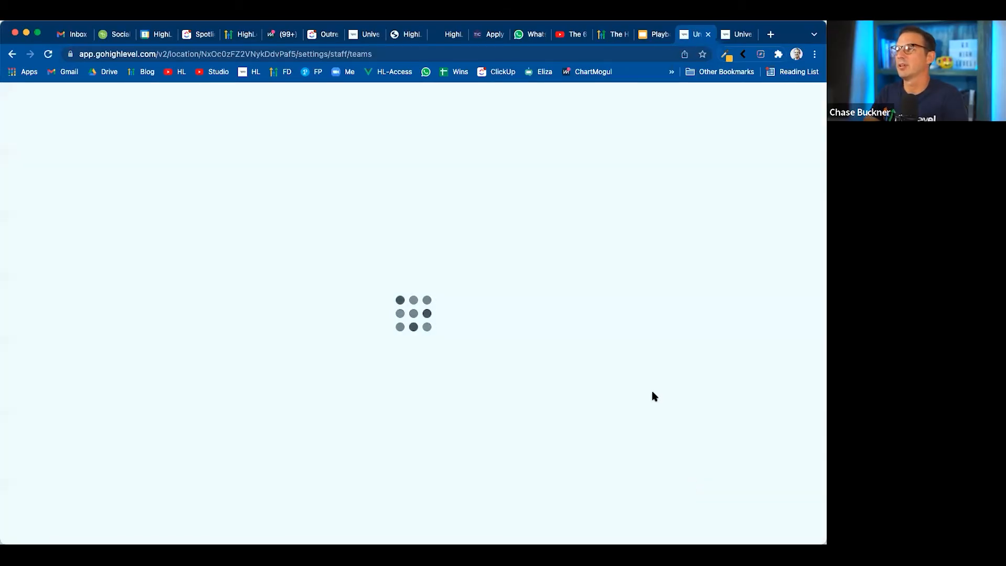
Advance the Google Slides presentation to the Step 3 slide, return to HighLevel, open the Calendars settings, and highlight the existing team's title
left_click(653, 38)
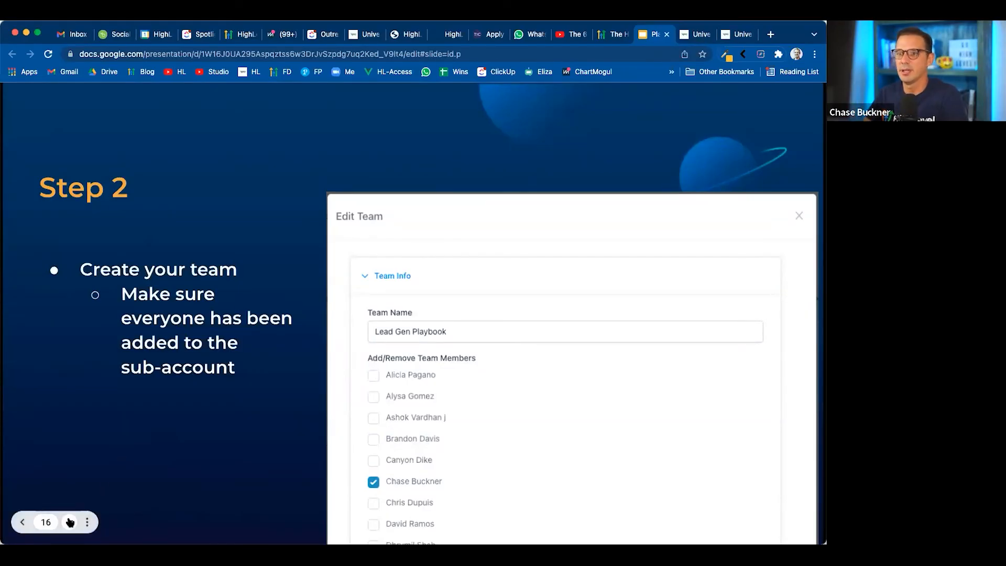
left_click(69, 521)
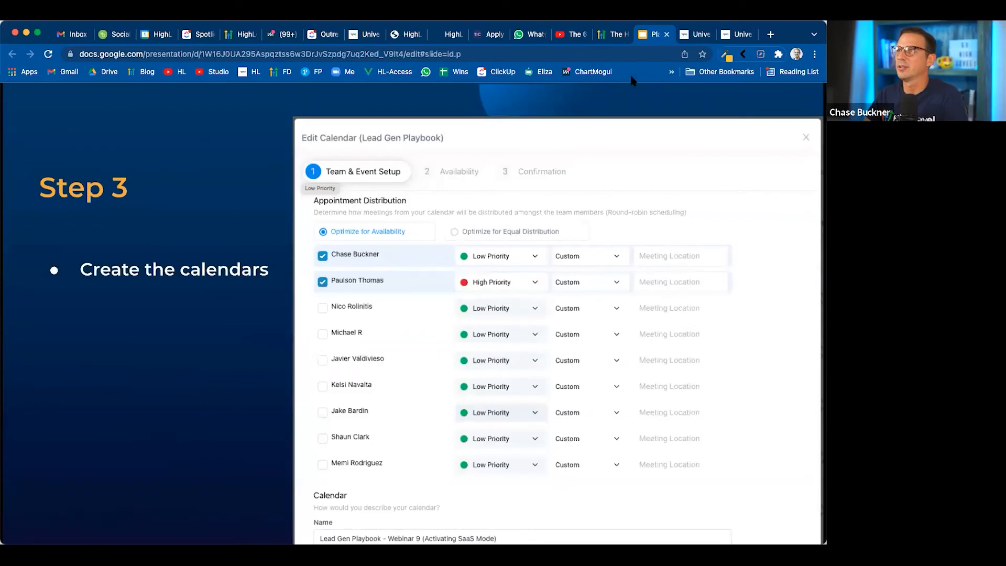
left_click(689, 37)
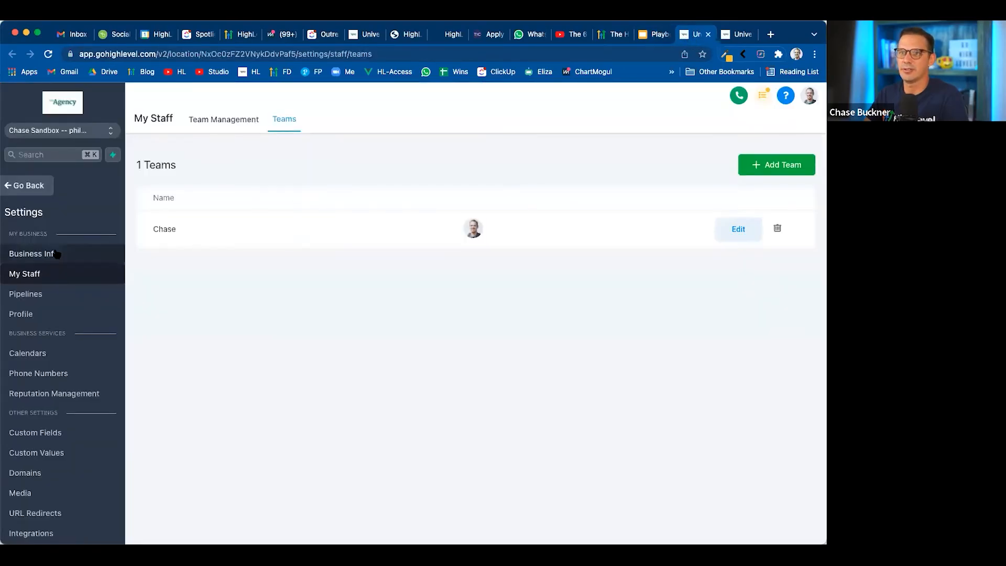
left_click(39, 354)
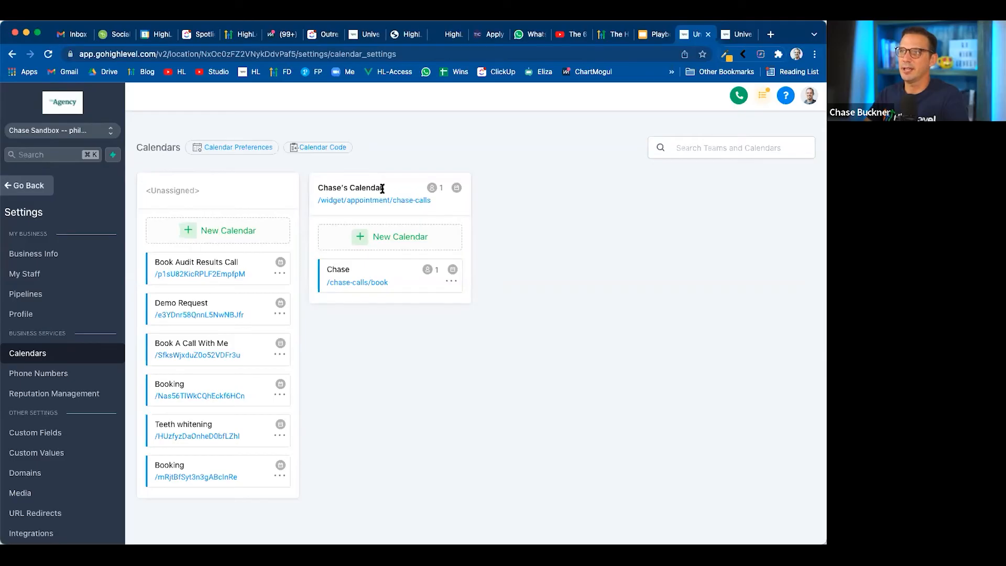
left_click_drag(383, 188, 317, 190)
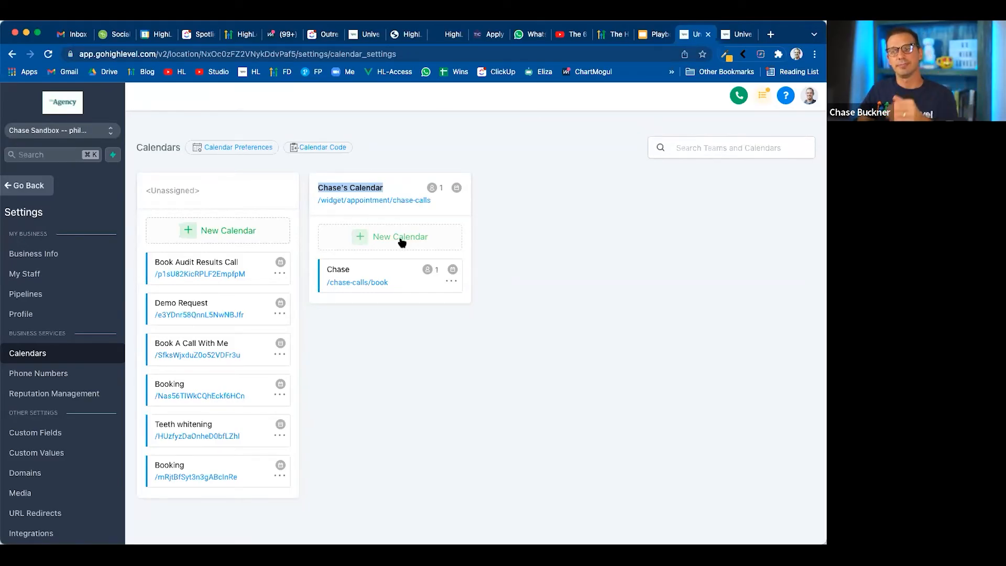
Switch to the Eugene sub-account, close the open calendar editor, and view the public booking page of the team offering 45min and 15min calls
left_click(727, 36)
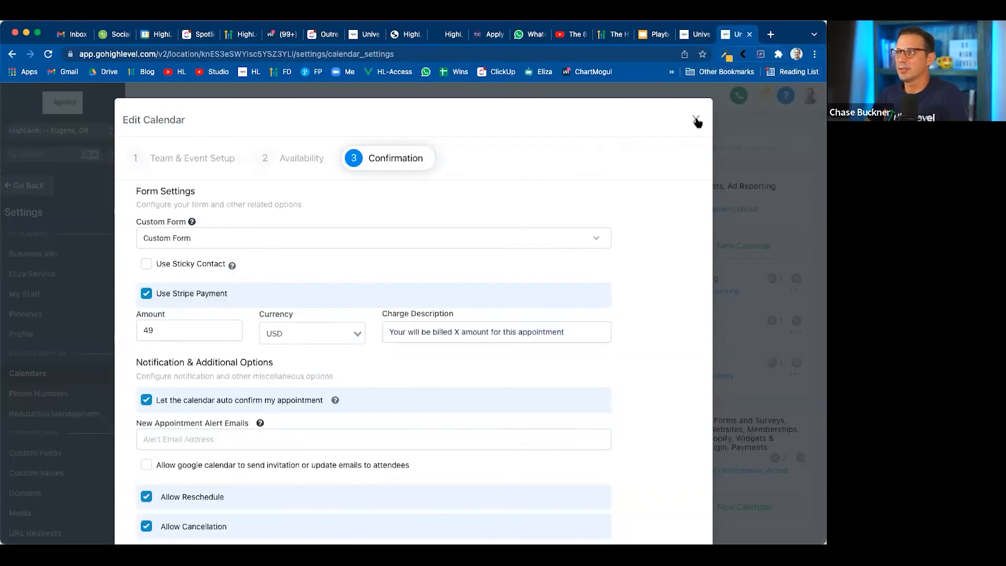
left_click(696, 120)
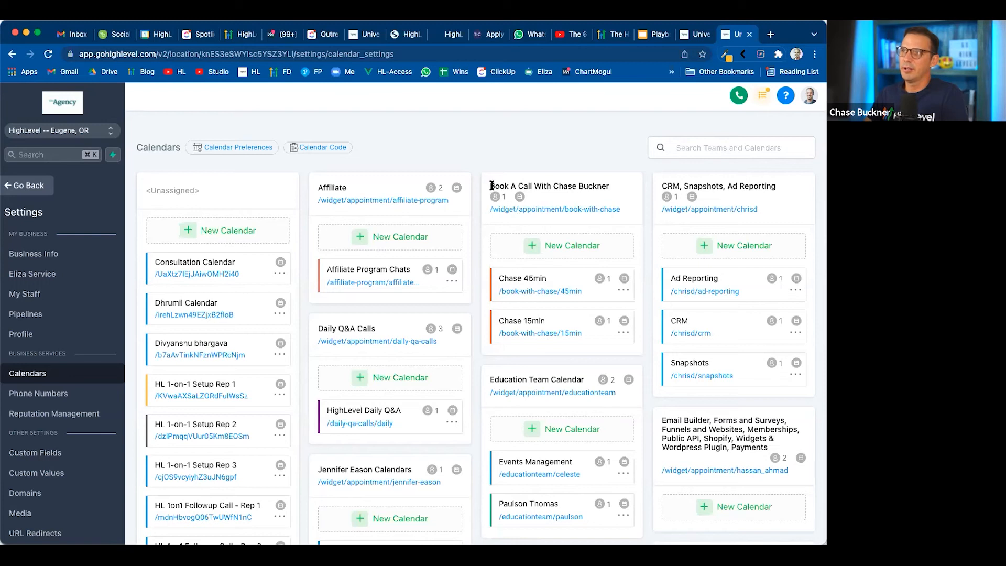
left_click_drag(489, 186, 607, 192)
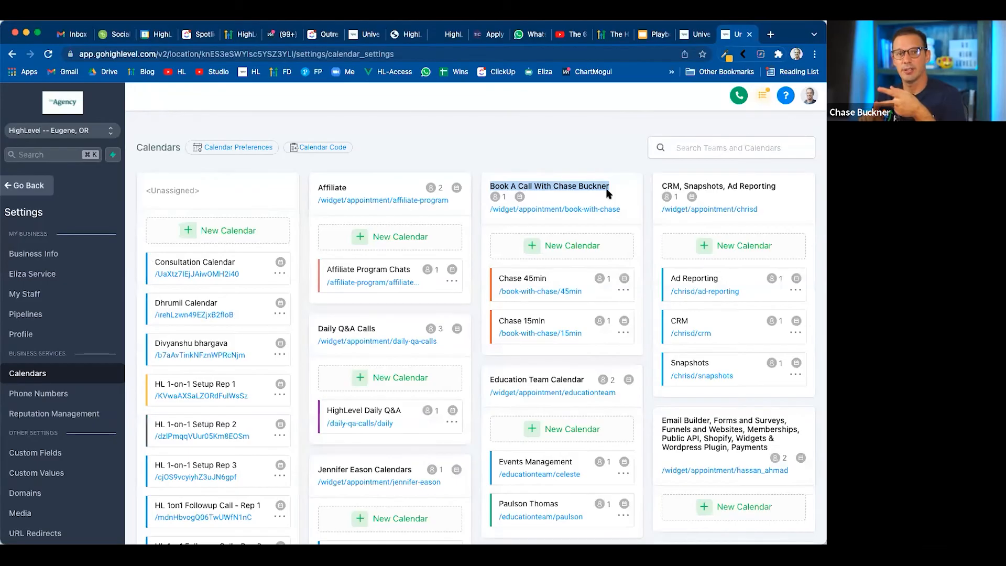
left_click(573, 209)
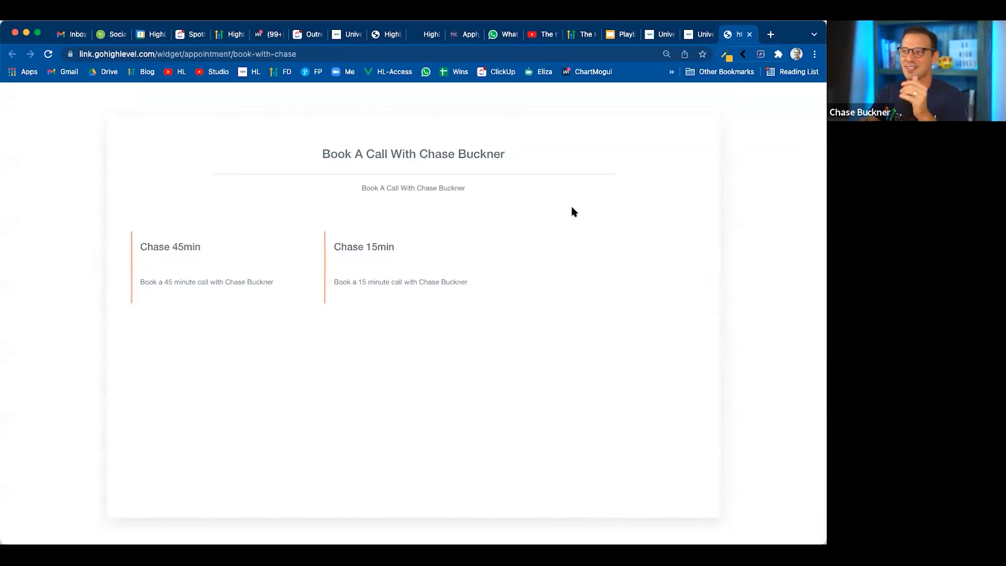
left_click(749, 34)
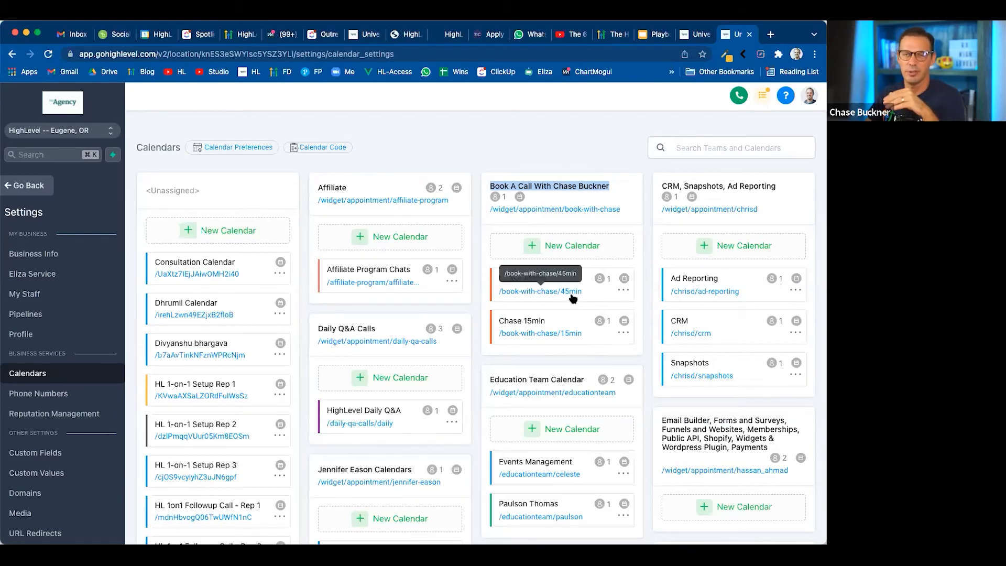
left_click(528, 136)
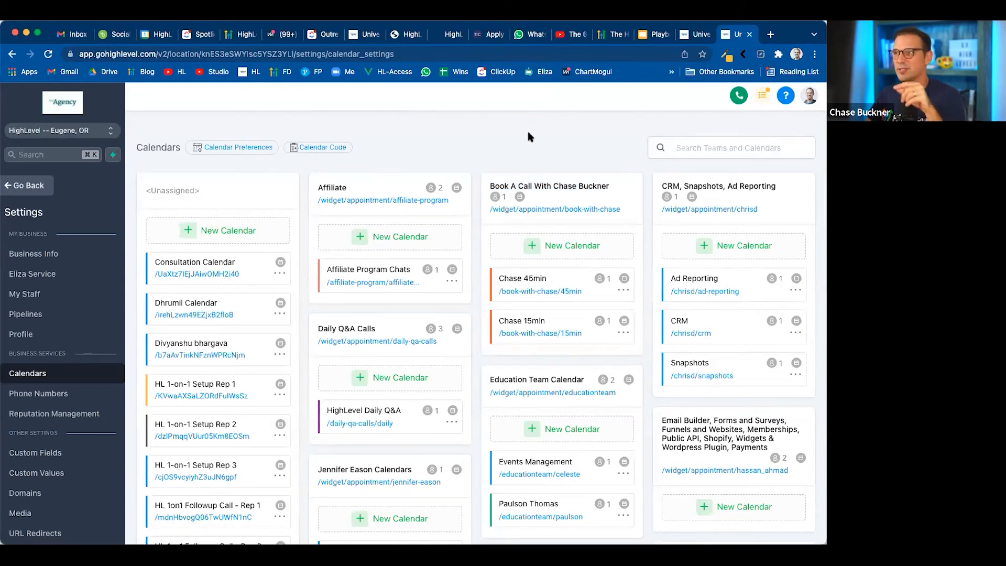
Locate the Lead Gen Playbook team among the calendars and open its public booking page to look over the webinar options
scroll(549, 207, "down", 8)
scroll(550, 207, "up", 1)
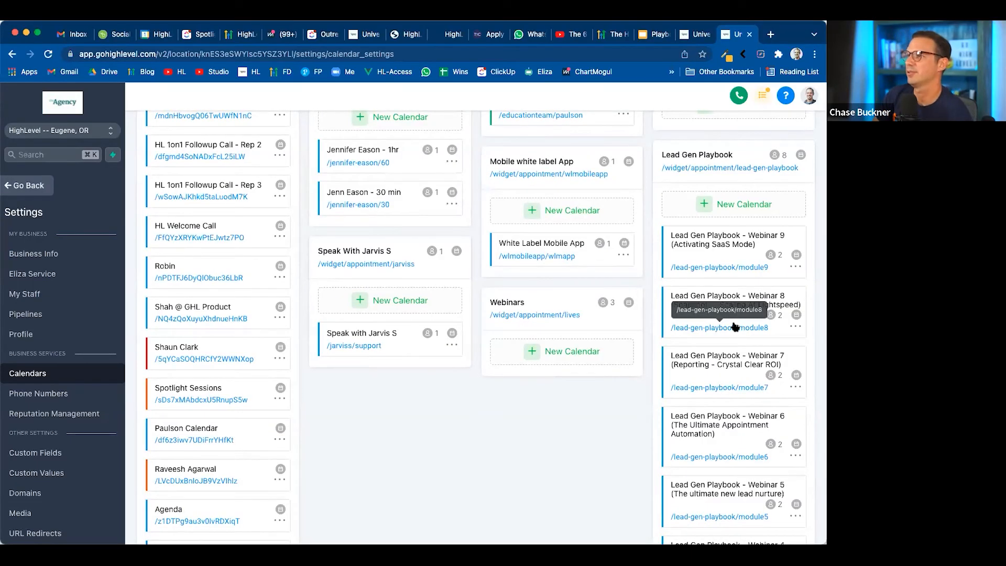
scroll(722, 369, "down", 4)
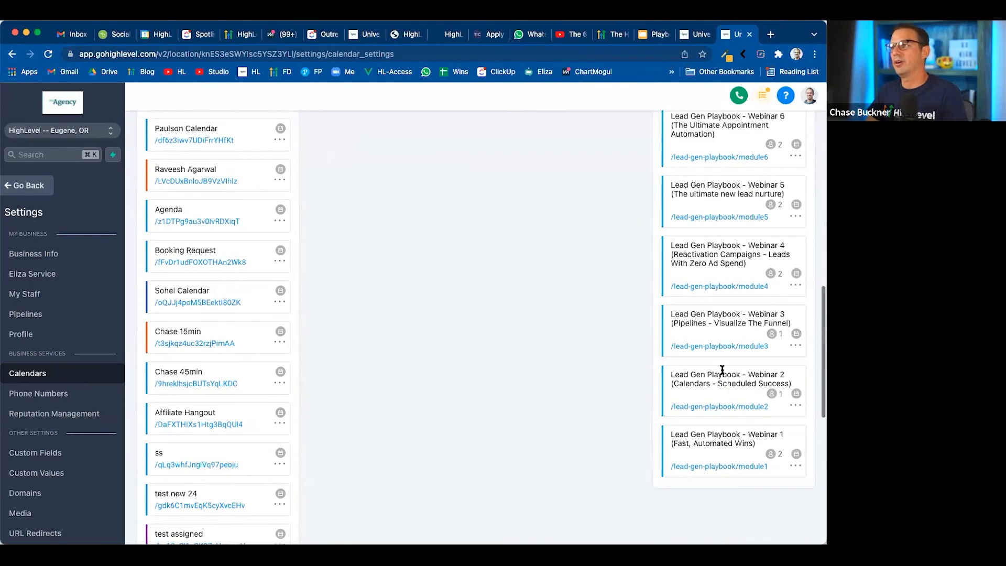
scroll(722, 369, "up", 3)
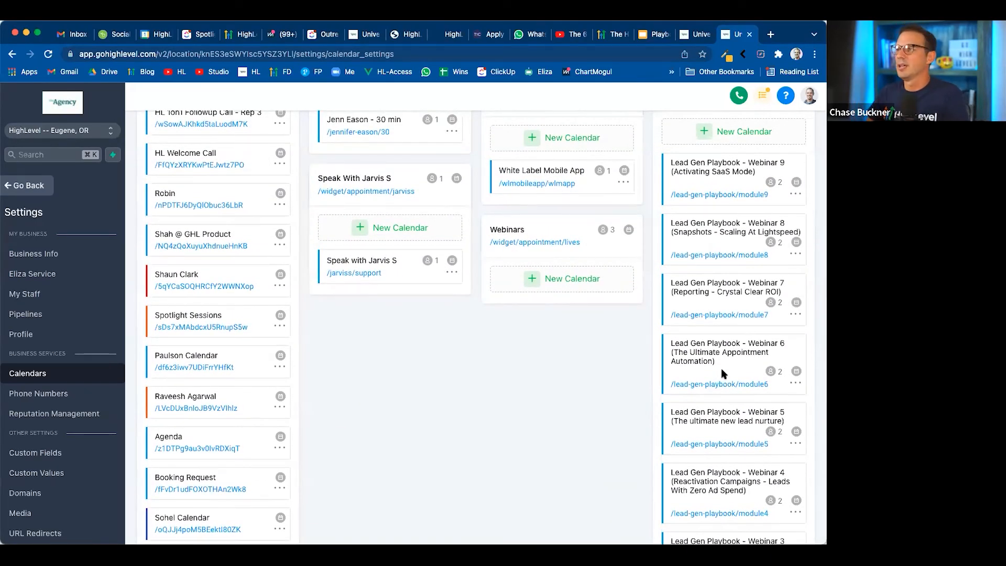
scroll(722, 373, "up", 5)
left_click(720, 289)
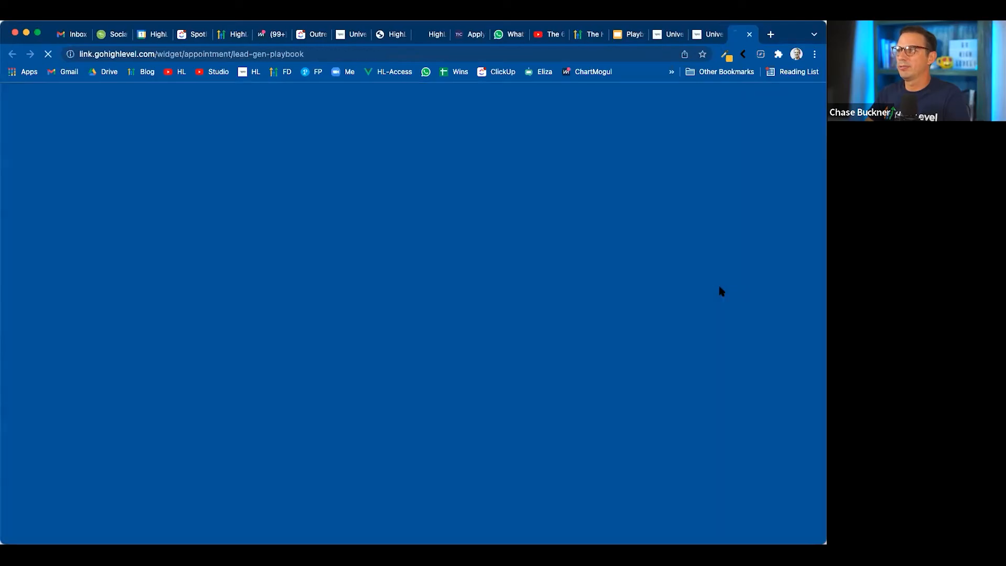
scroll(509, 366, "down", 1)
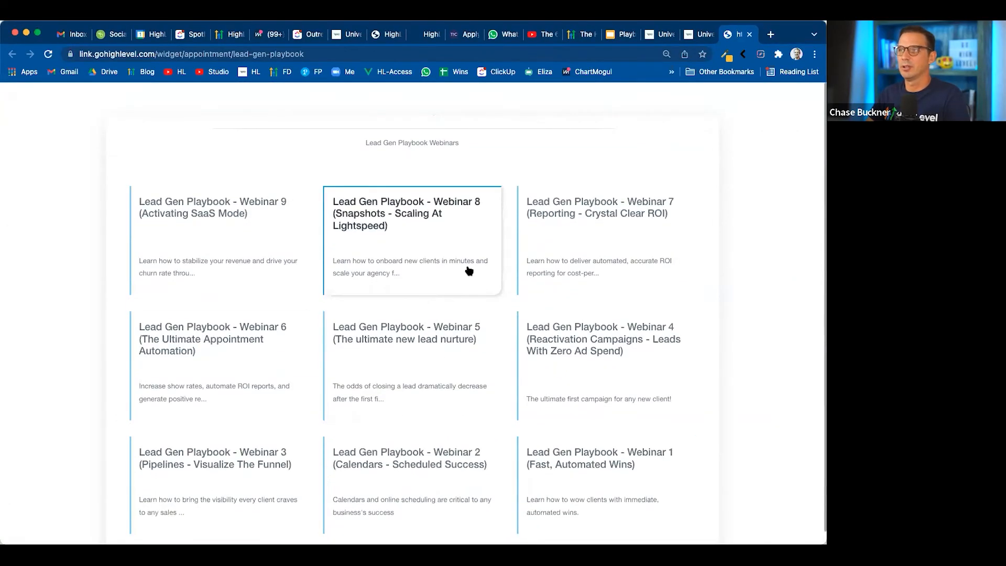
View the date and time selection for the Webinar 8 calendar, and go back to the Lead Gen Playbook webinar list
left_click(380, 209)
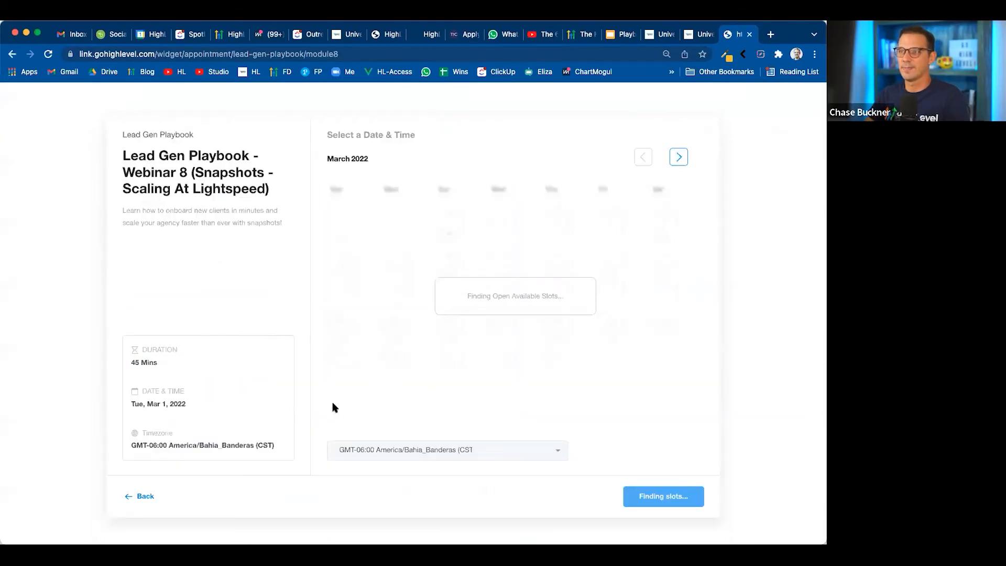
left_click(145, 497)
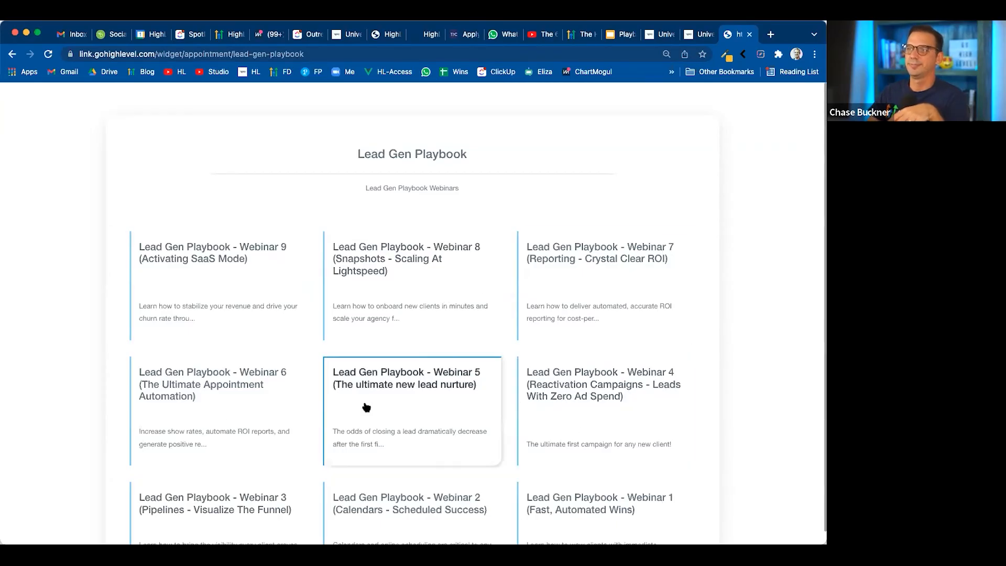
scroll(379, 381, "down", 2)
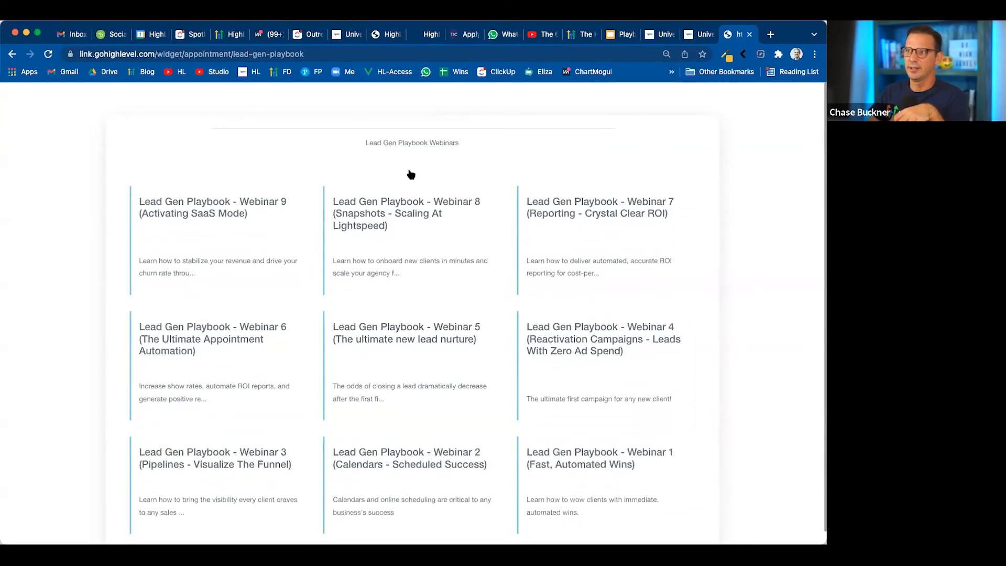
scroll(360, 304, "up", 2)
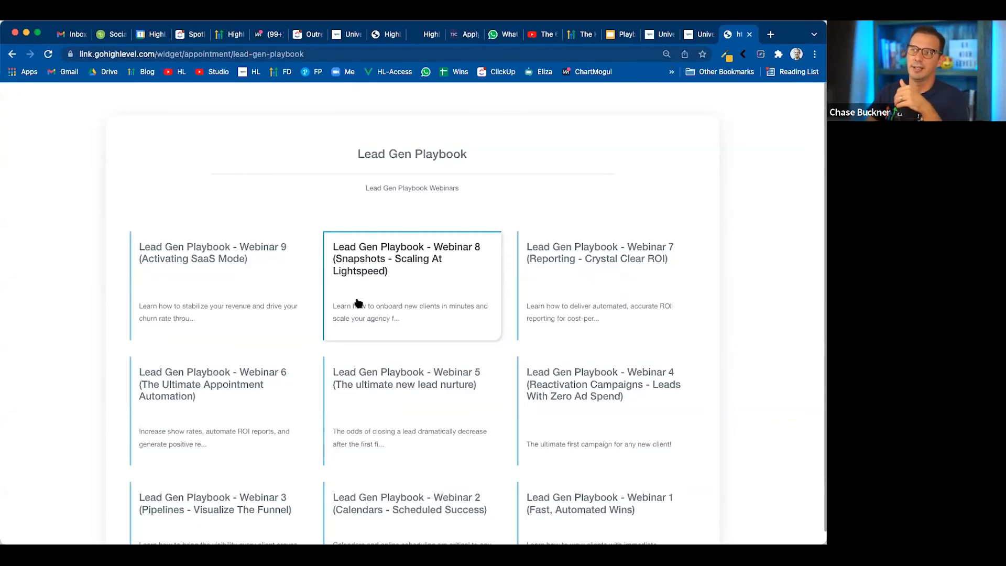
Return to the Calendars settings, bring up the new calendar form for the 45min and 15min call team, and close it
left_click(701, 35)
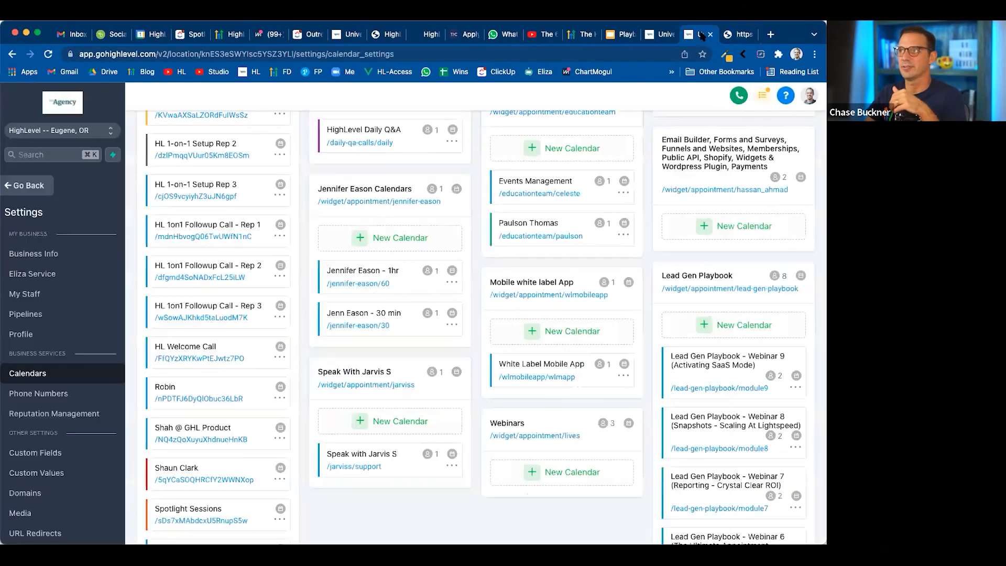
scroll(561, 283, "up", 5)
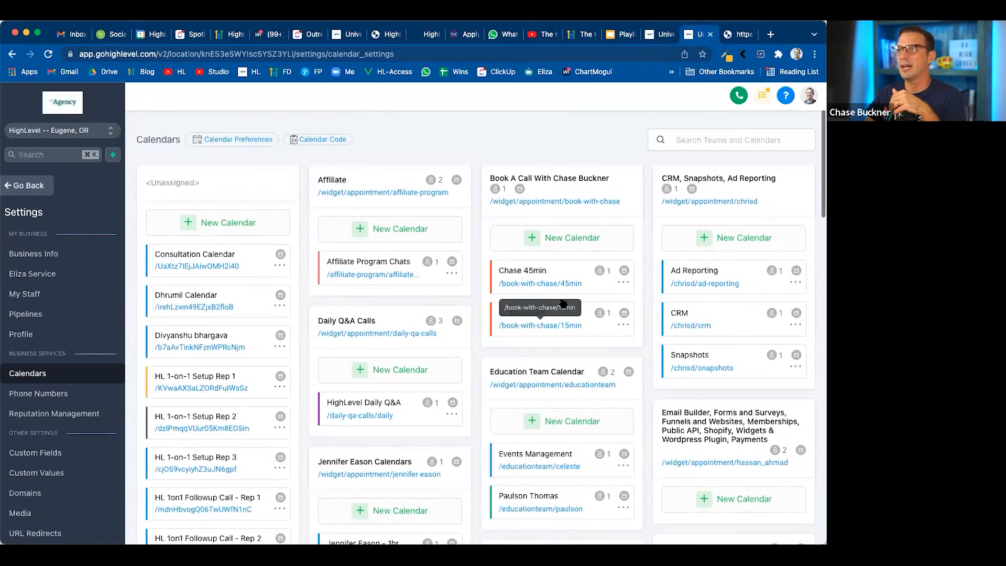
left_click(563, 251)
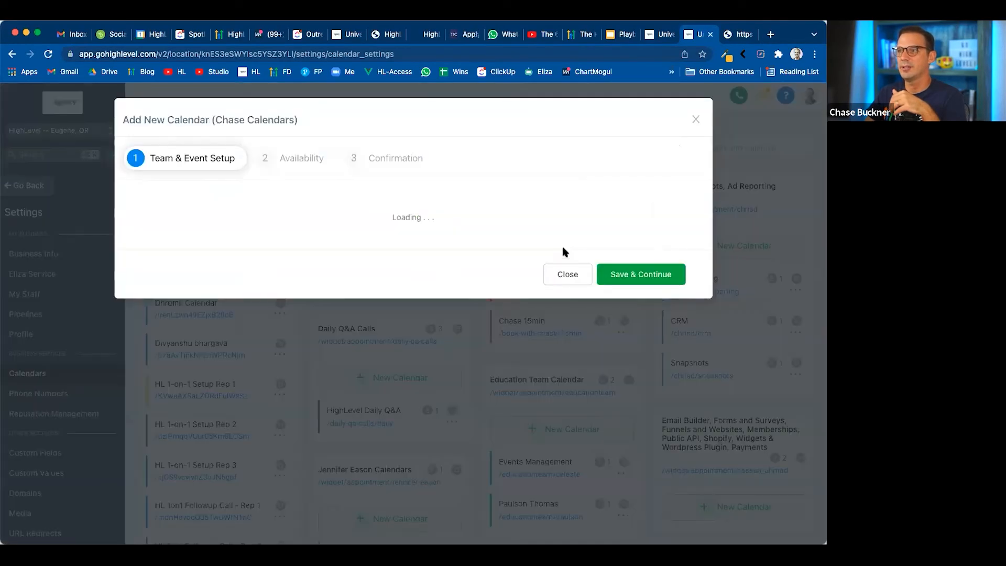
left_click(696, 120)
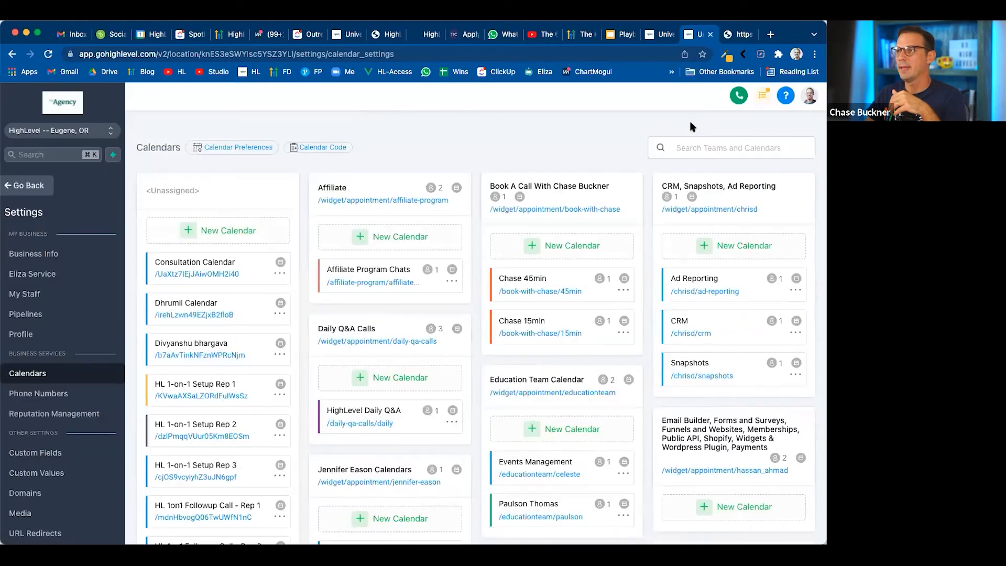
Examine the Appointment Distribution members in a new calendar form for the Lead Gen Playbook team, and close the form without saving
scroll(704, 399, "down", 6)
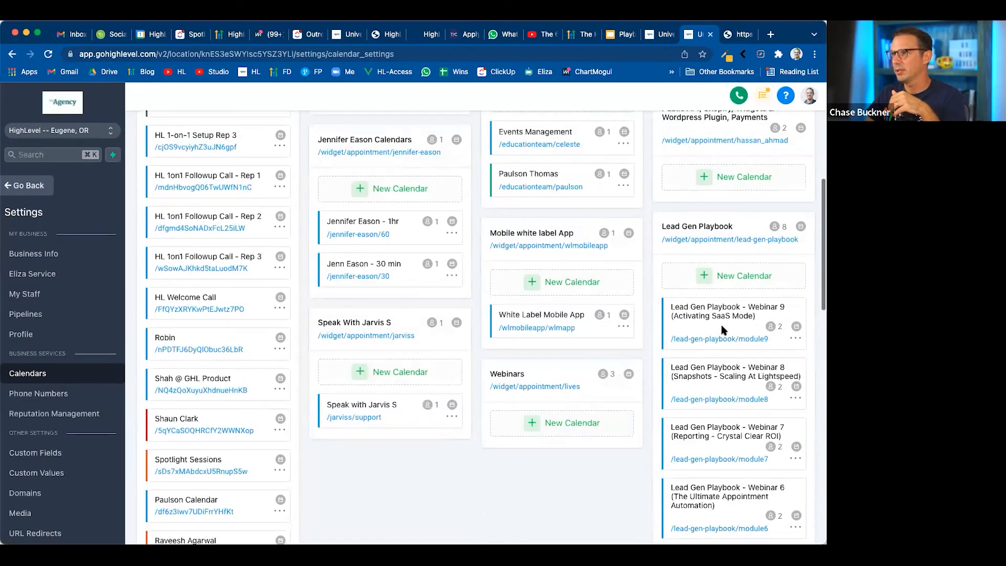
left_click(746, 274)
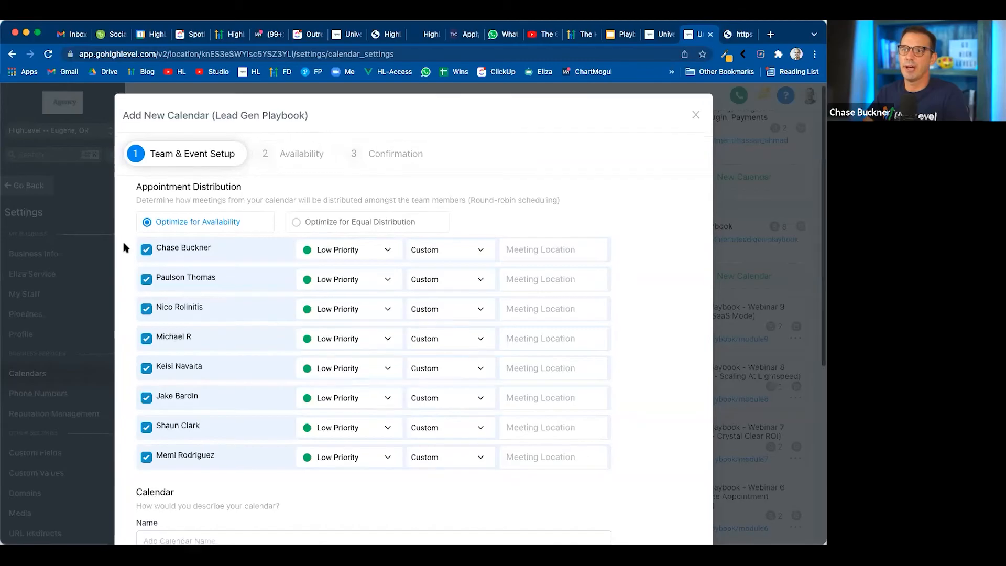
scroll(125, 245, "down", 1)
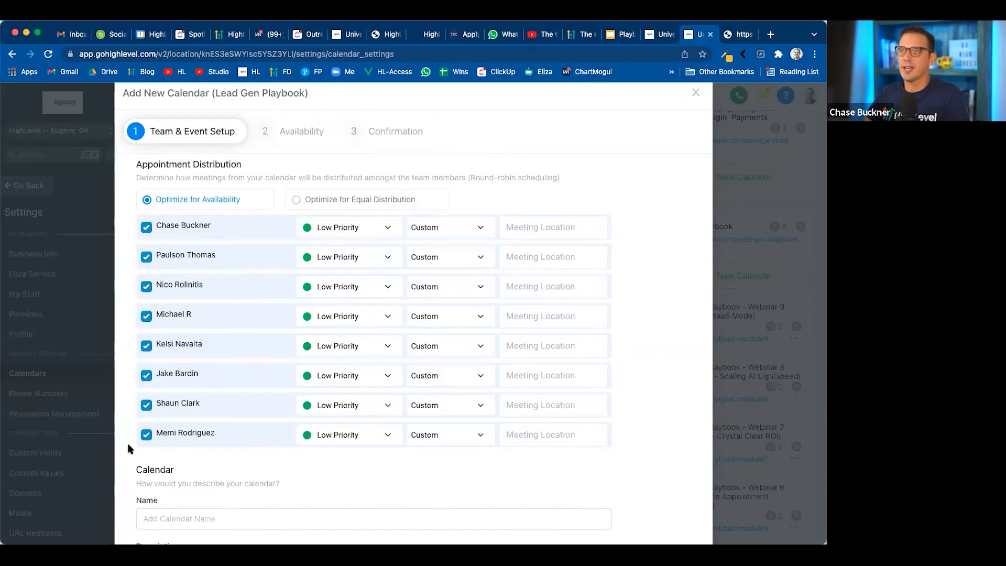
left_click(696, 93)
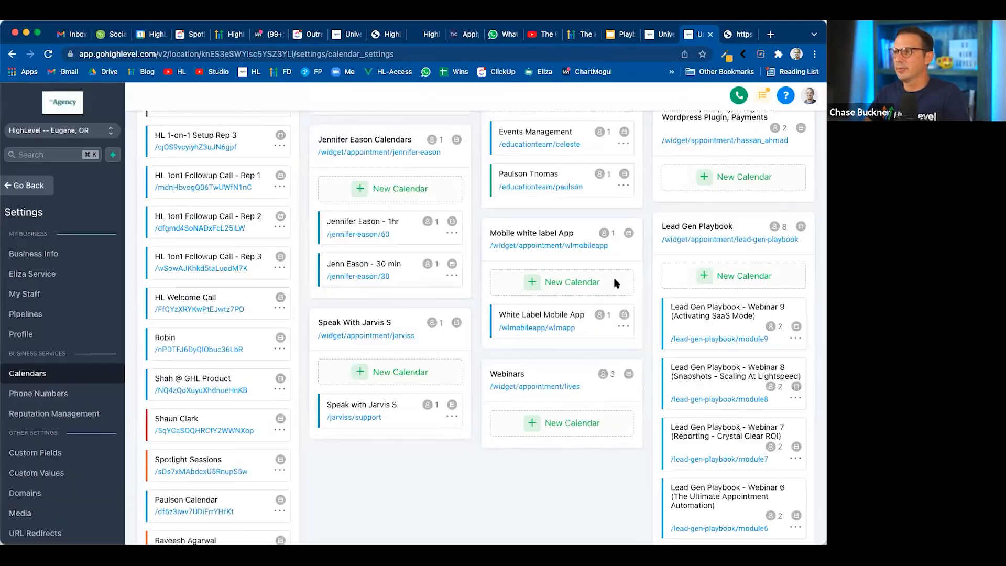
Open the Lead Gen Playbook Webinar 9 calendar for editing and switch its appointment distribution to Optimize for Equal Distribution
left_click(796, 339)
left_click(777, 356)
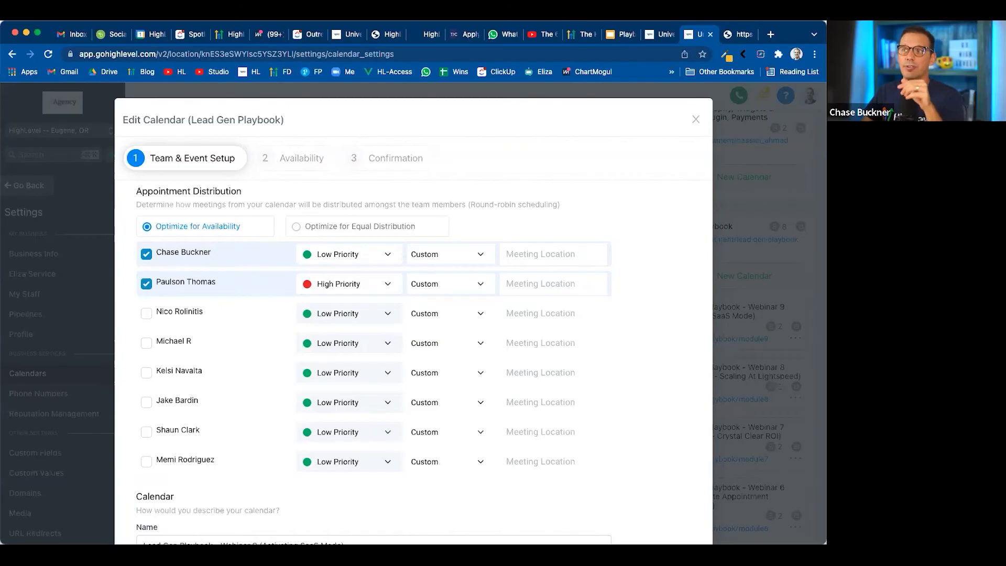
left_click(361, 229)
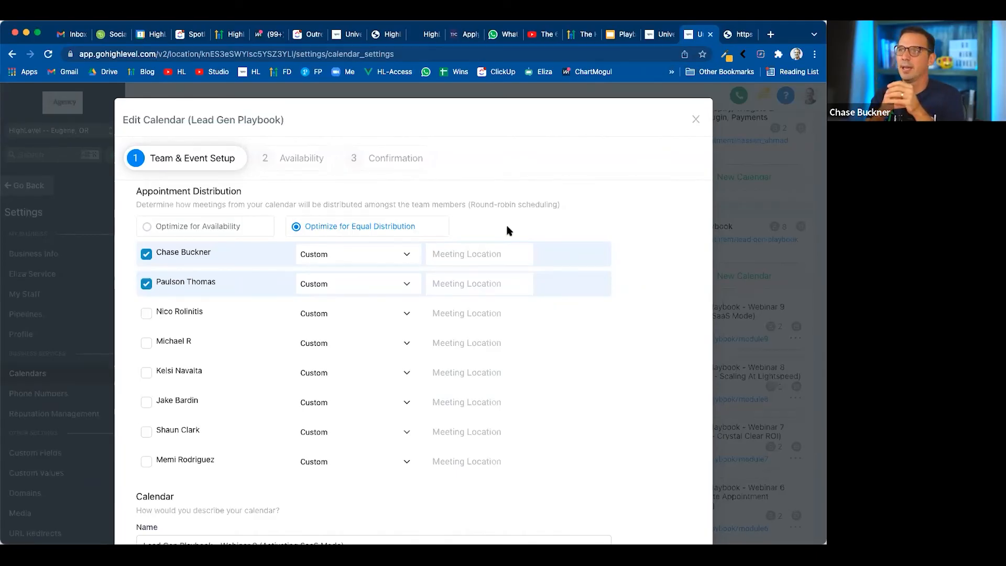
View the meeting location options for the first team member and look over the calendar's name, description, URL and appointment title settings
left_click(448, 252)
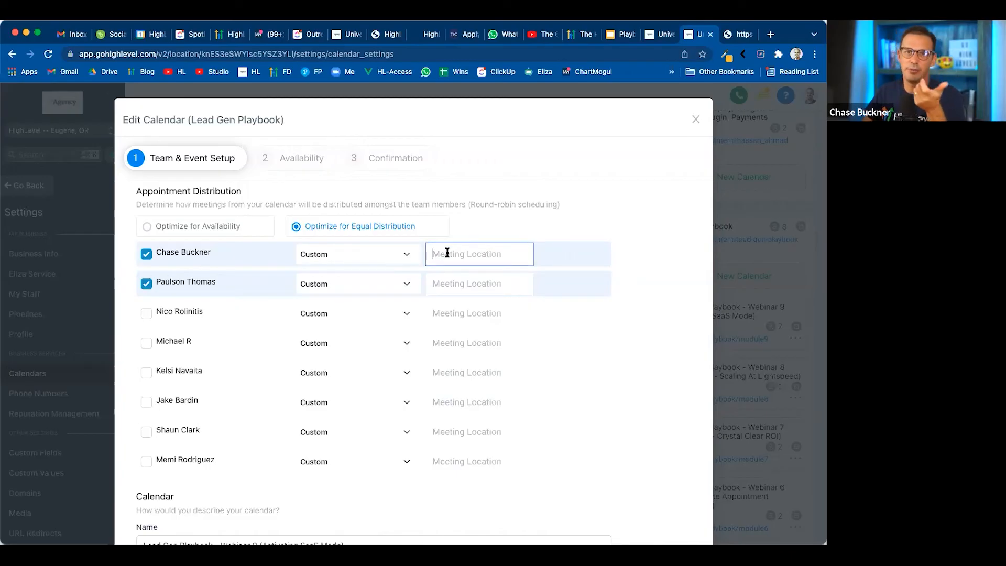
left_click(399, 260)
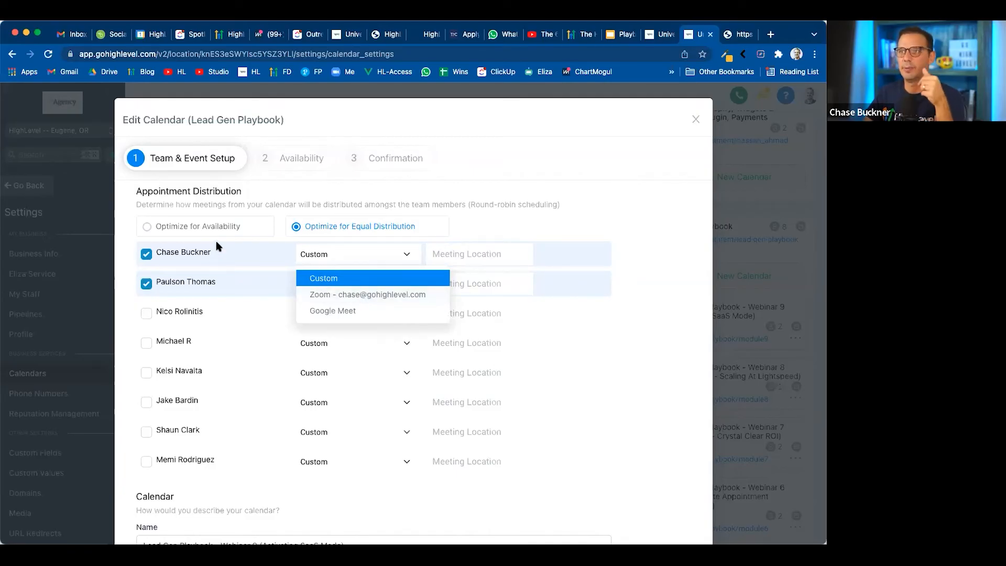
scroll(216, 313, "down", 6)
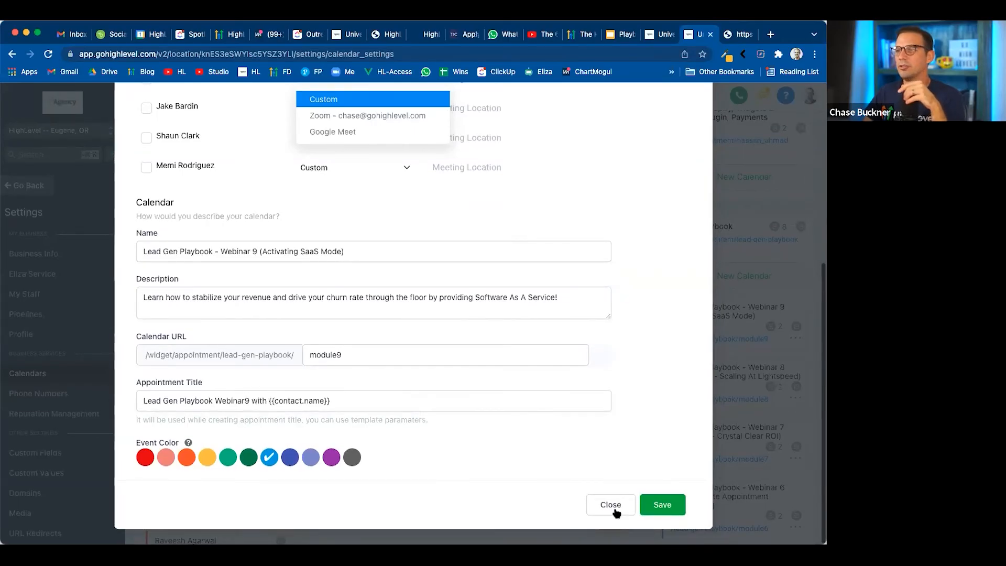
scroll(541, 343, "up", 6)
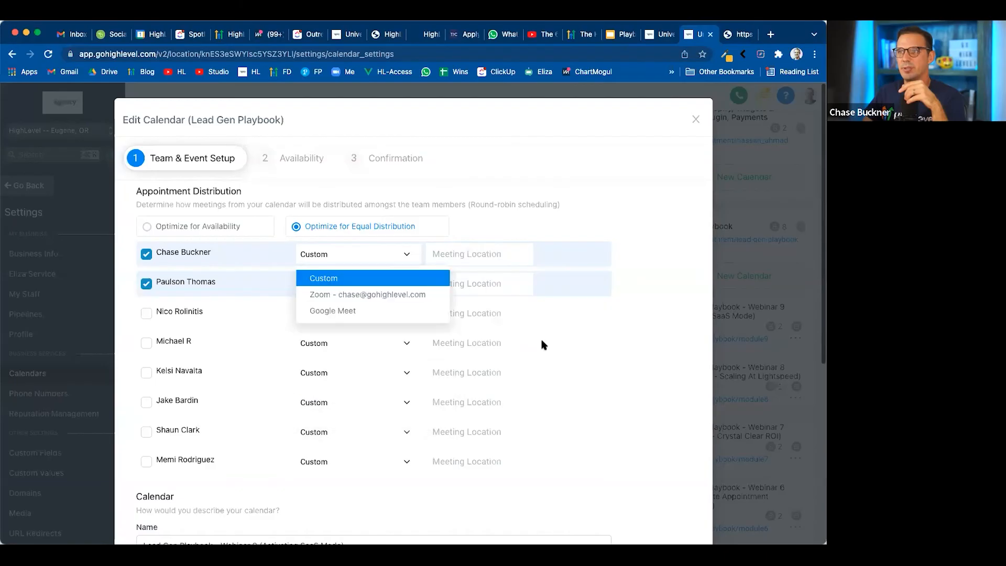
scroll(541, 344, "down", 5)
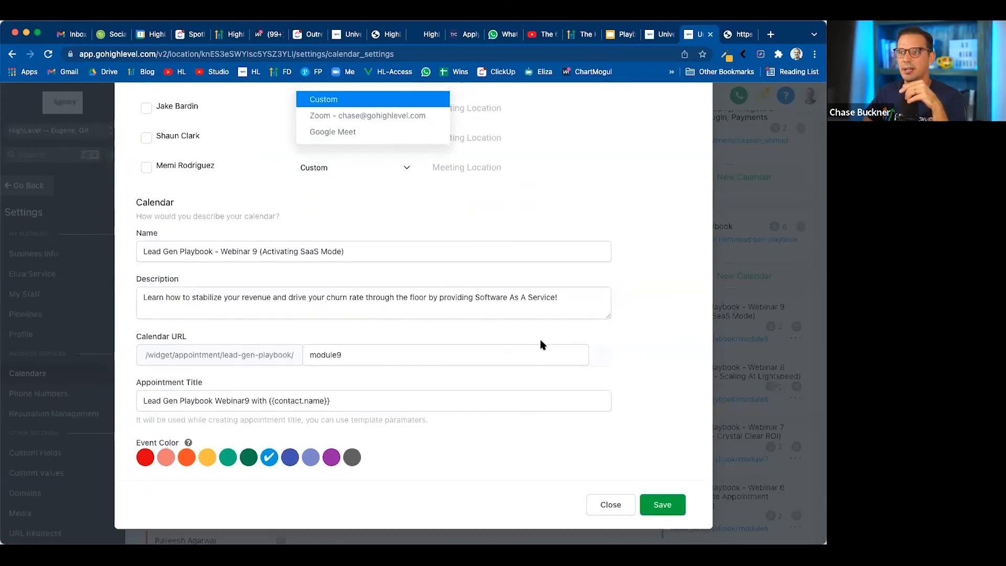
scroll(542, 343, "up", 2)
scroll(542, 344, "up", 5)
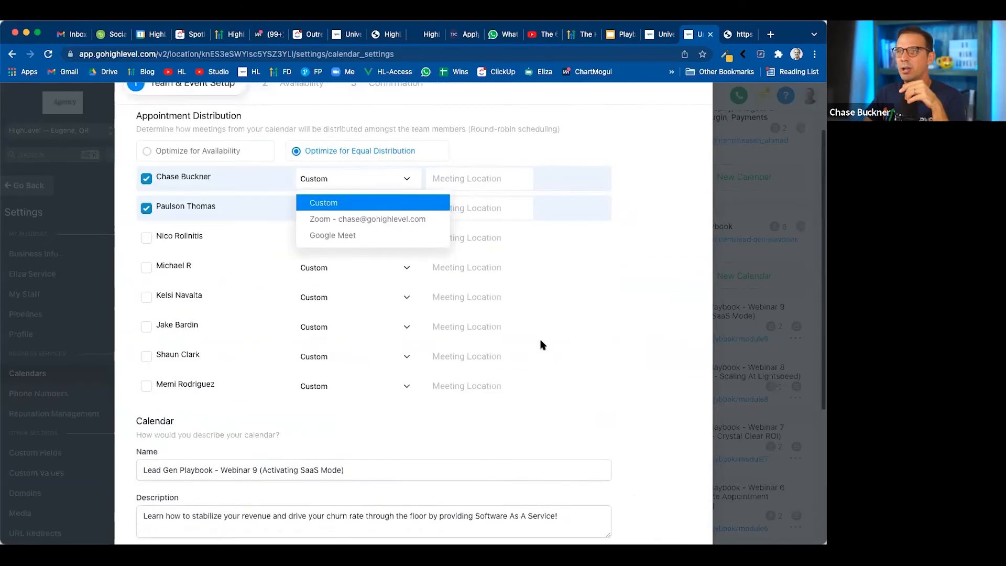
Examine the Webinar 9 calendar's Confirmation settings, from the custom form and notification options to the custom thank-you message
left_click(394, 159)
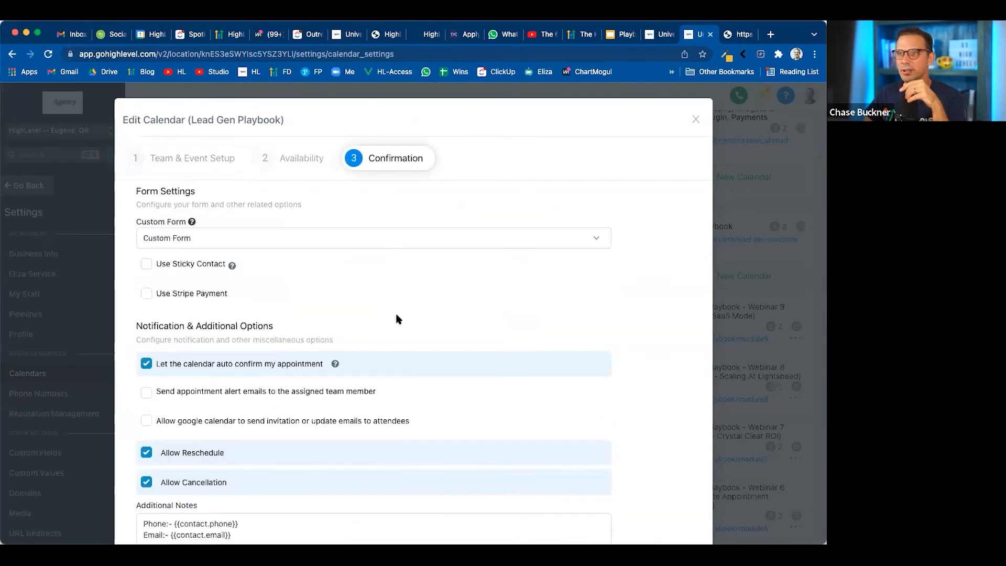
scroll(396, 315, "down", 7)
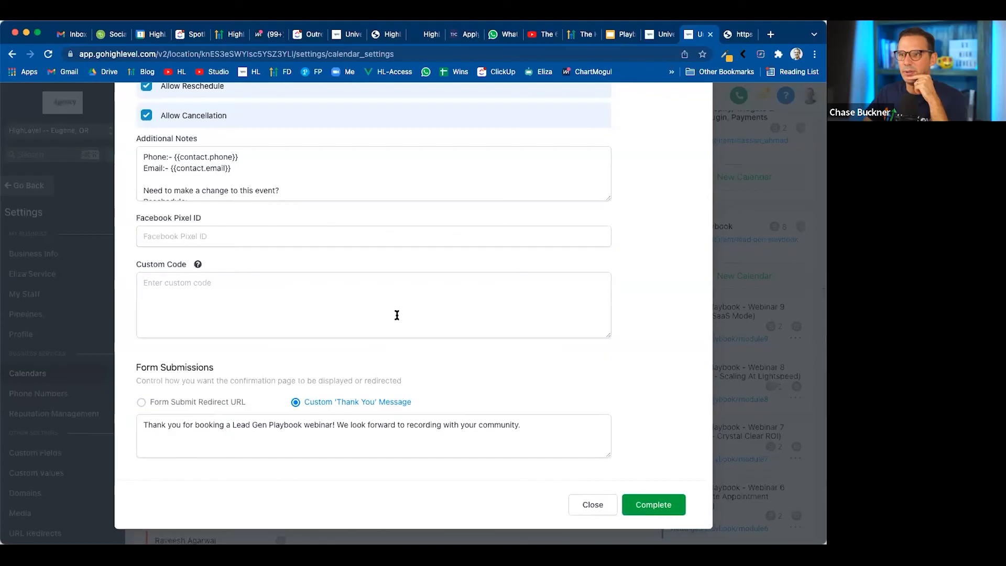
scroll(396, 314, "up", 3)
scroll(397, 315, "up", 1)
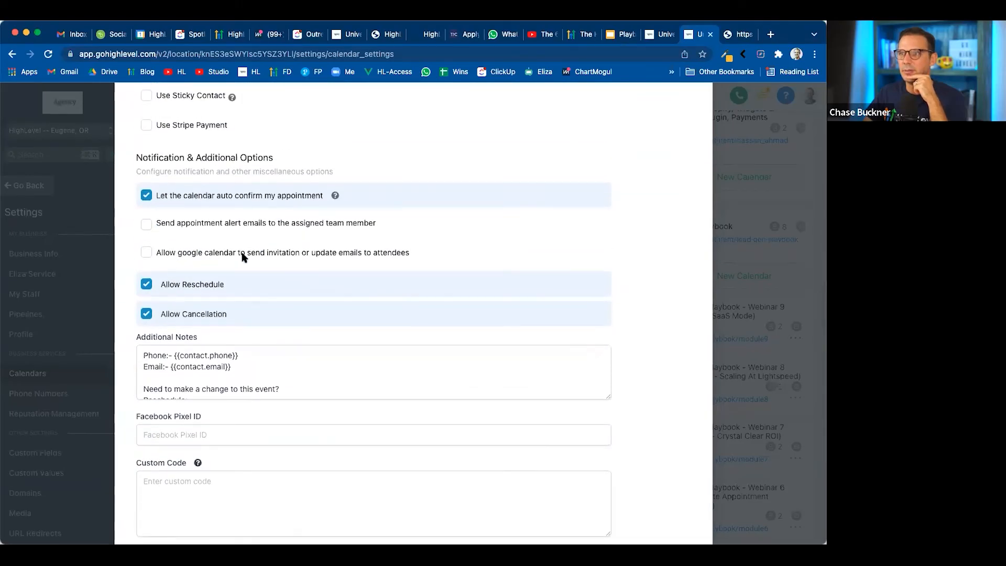
scroll(217, 258, "up", 1)
scroll(240, 270, "up", 4)
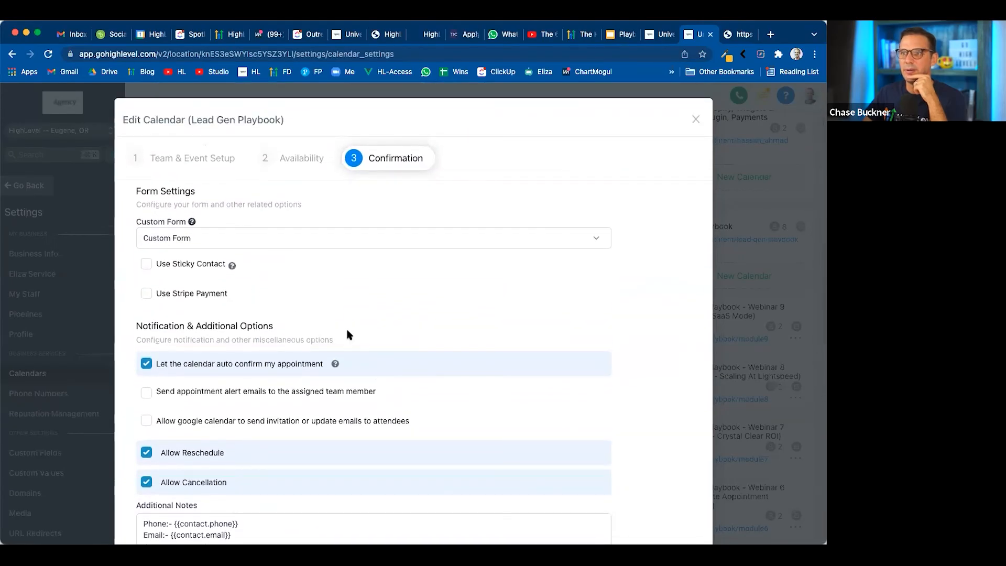
scroll(347, 333, "down", 2)
scroll(348, 334, "down", 10)
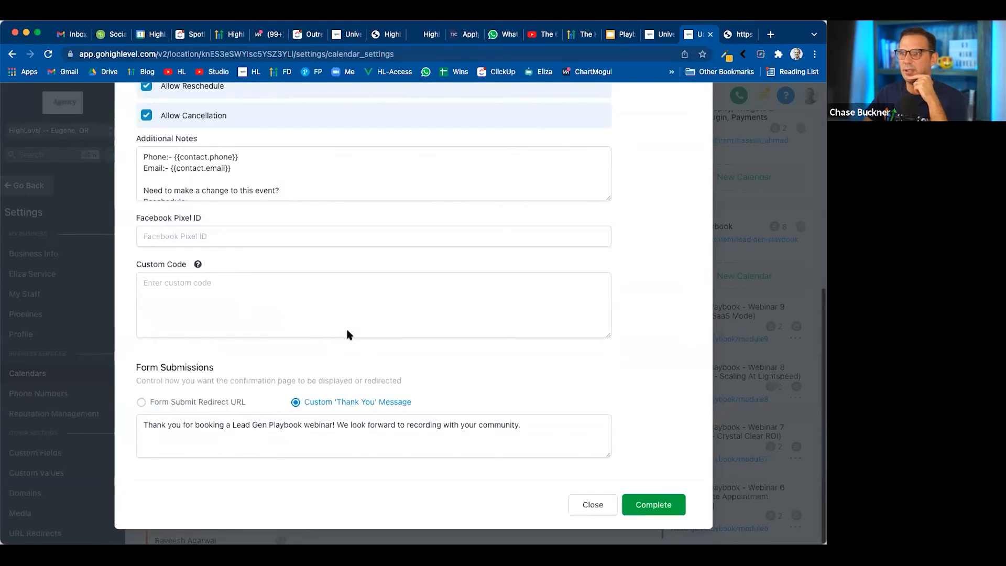
View the Webinar 9 date and time selection on the public booking page and go back to the webinar list
left_click(728, 34)
scroll(313, 328, "down", 2)
left_click(230, 231)
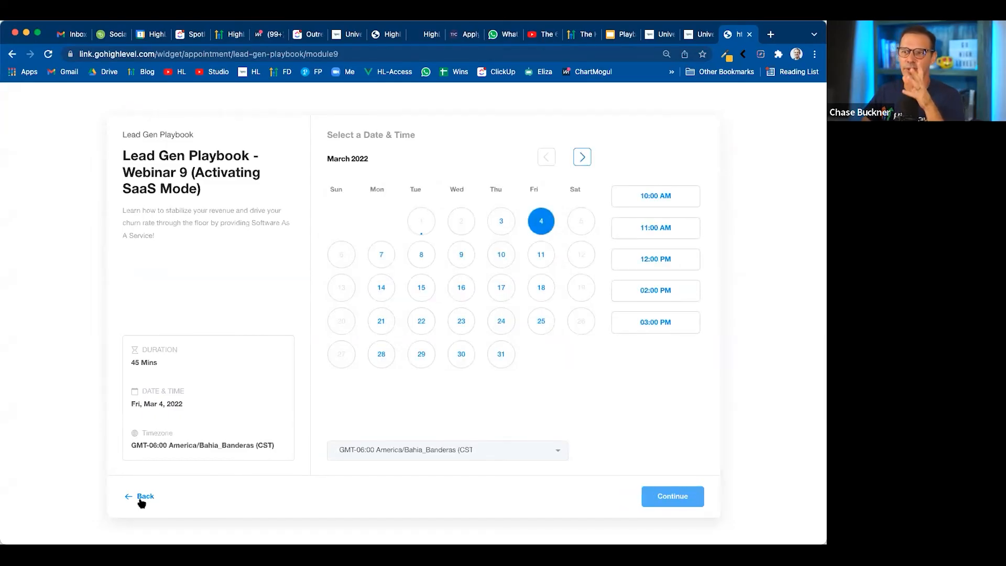
left_click(142, 500)
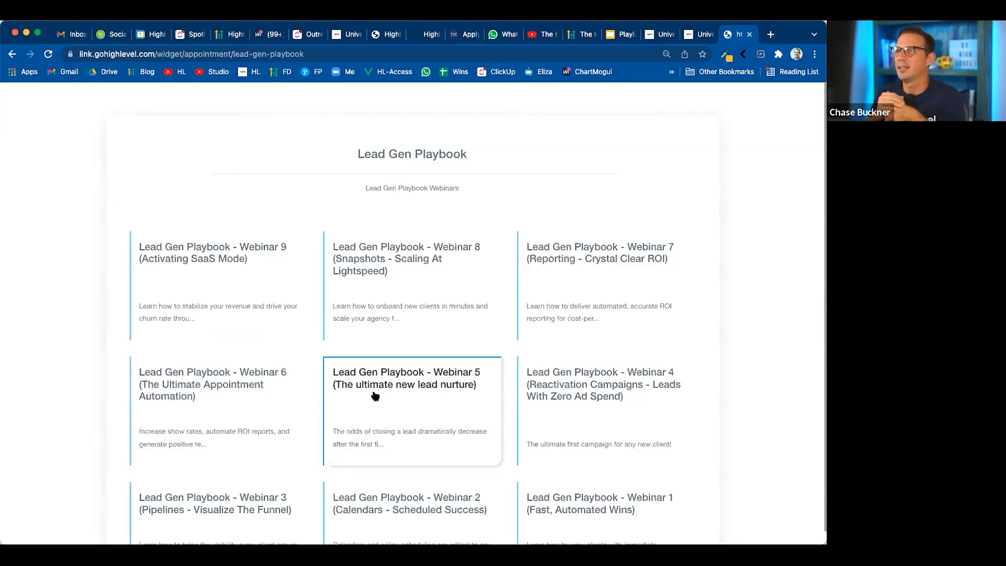
Switch to the Google Slides presentation and advance to the "Once Your Calendars Are Live" slide
left_click(695, 35)
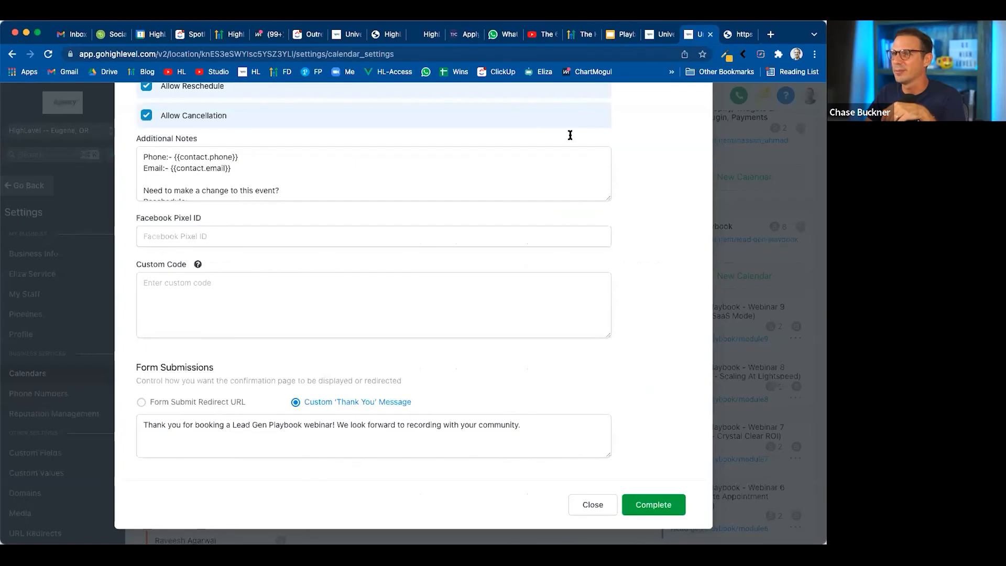
scroll(556, 228, "up", 10)
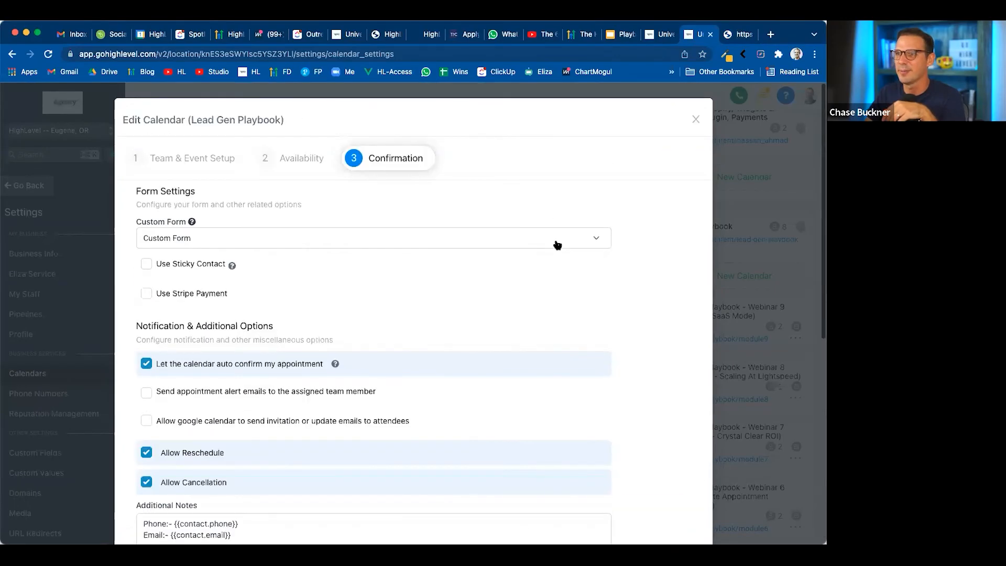
left_click(623, 34)
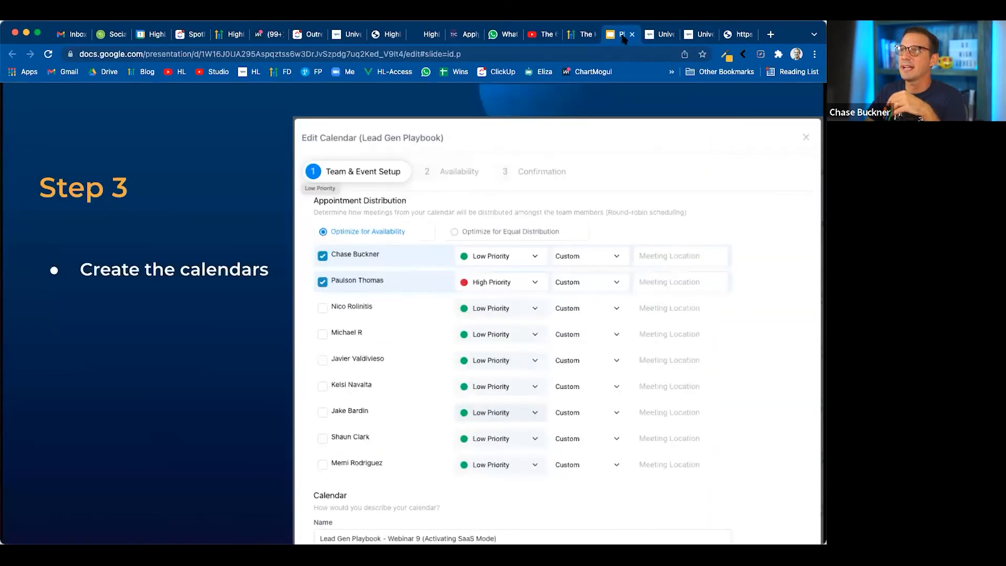
left_click(69, 523)
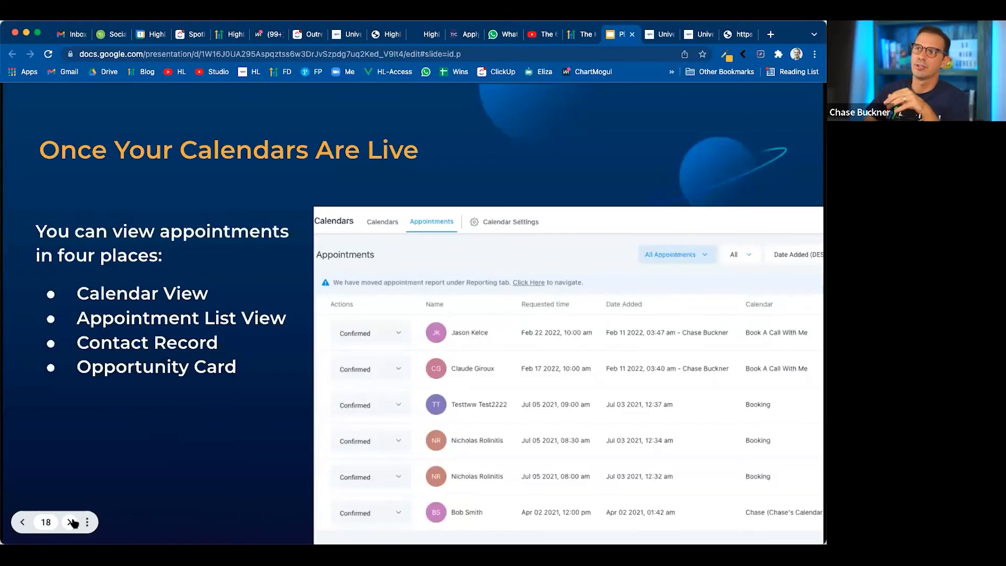
Return to HighLevel, close the Webinar 9 calendar form without saving, and leave the settings for the weekly Calendars view
left_click(696, 38)
left_click(694, 118)
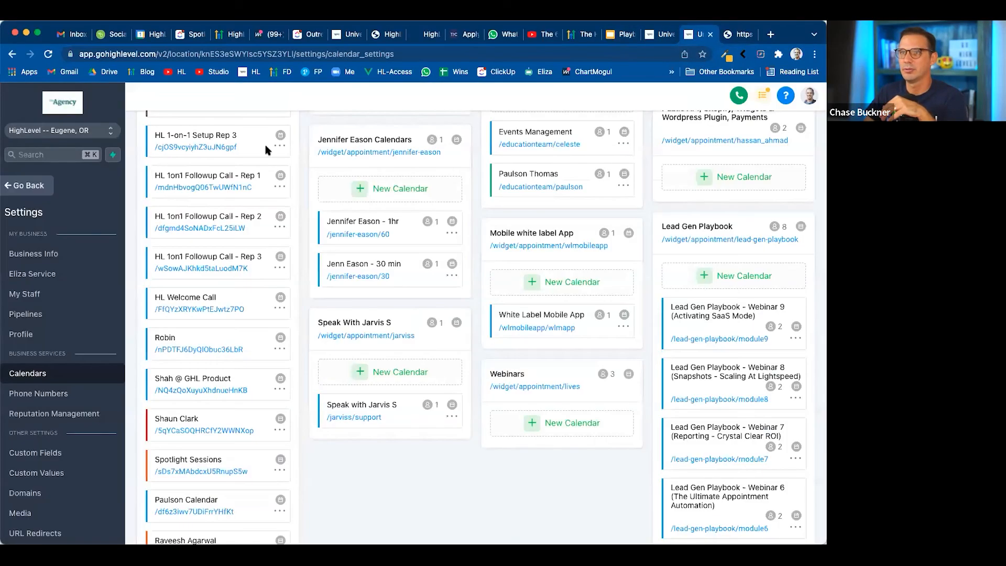
left_click(35, 184)
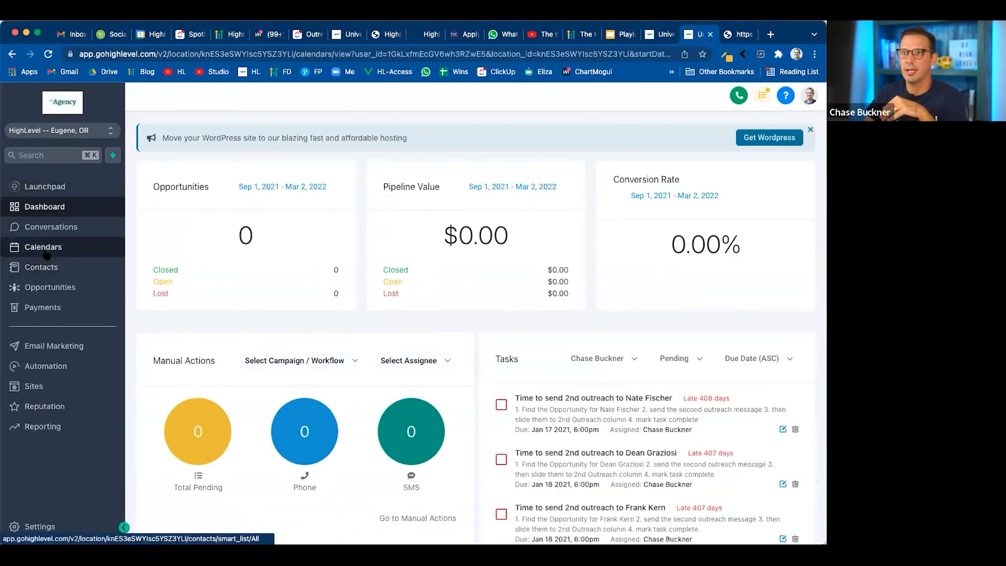
left_click(46, 251)
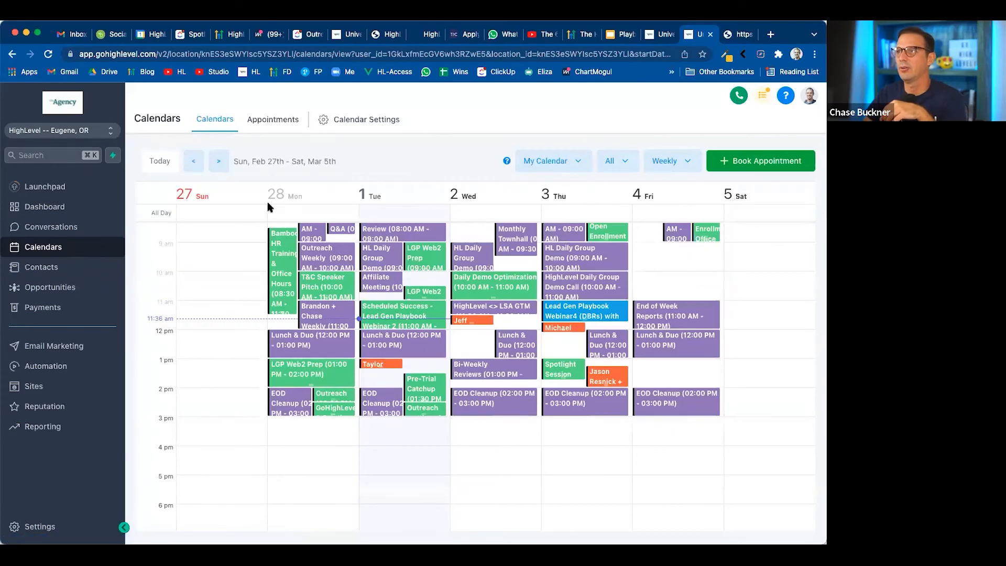
Check the user choices in the calendar filter, then open and close the details of Tuesday's Scheduled Success event
left_click(558, 161)
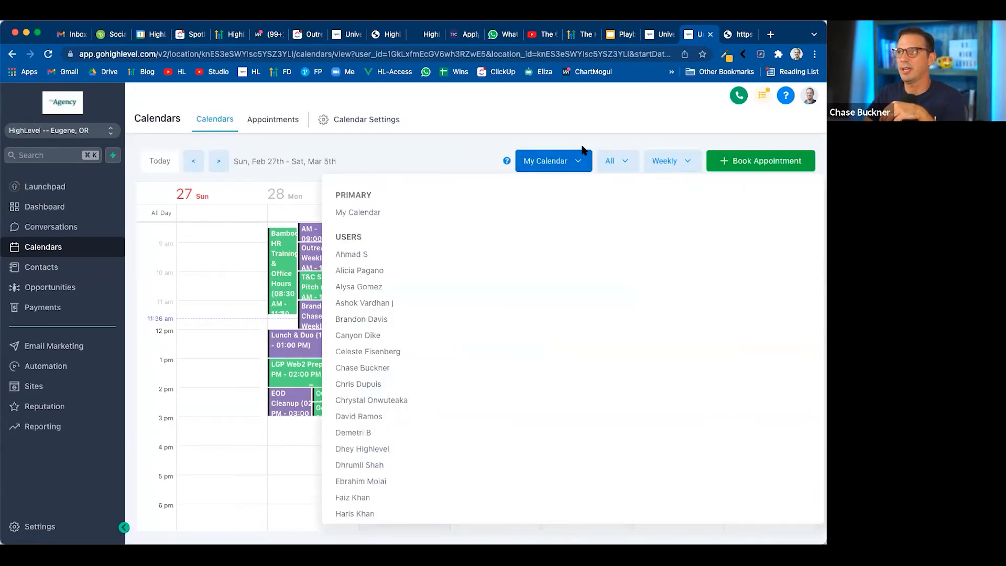
left_click(553, 162)
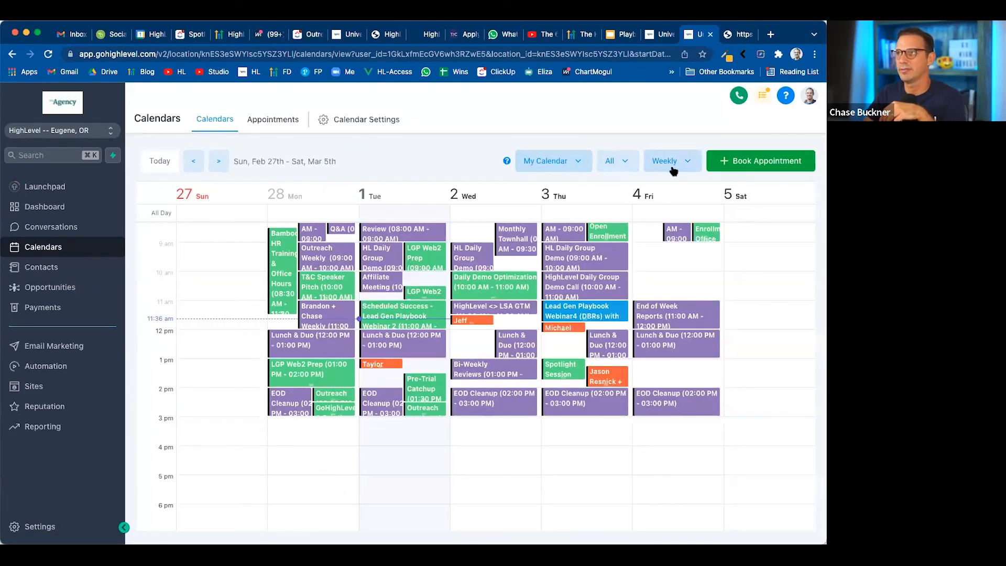
left_click(410, 312)
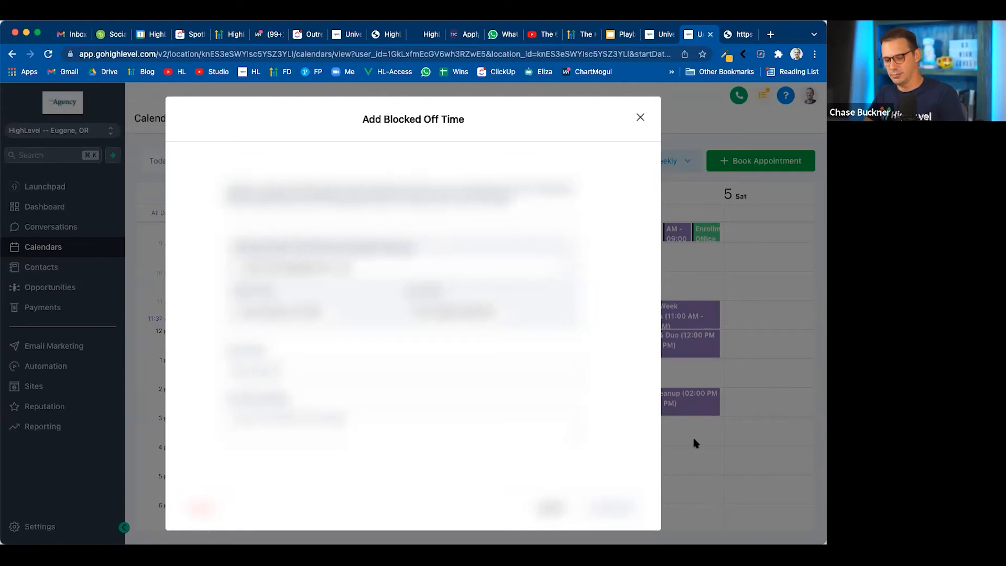
left_click(640, 117)
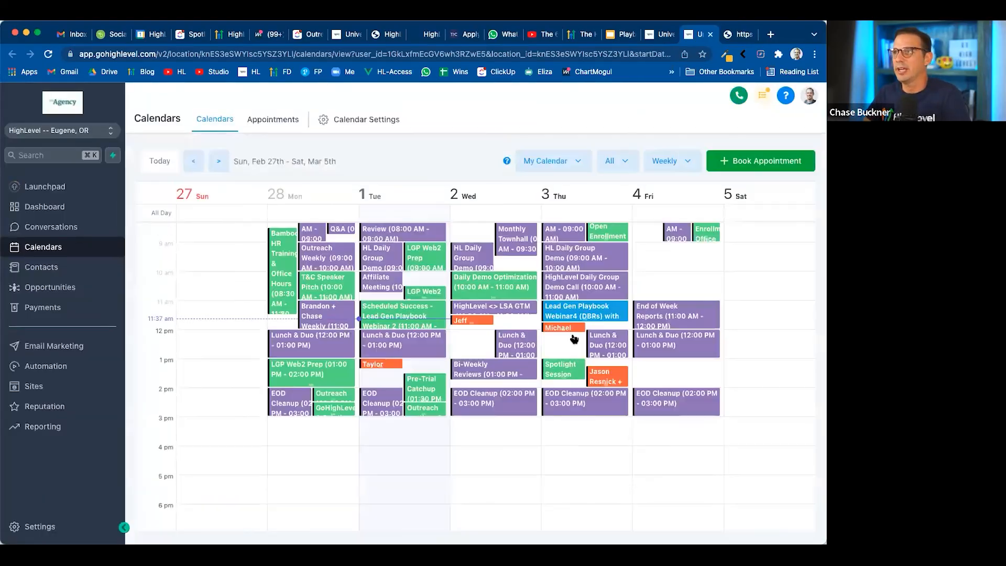
Mark Friday, March 4 from 10:00 AM to 11:00 AM as not available, view the block's details, and reload the calendar
left_click_drag(667, 281, 668, 293)
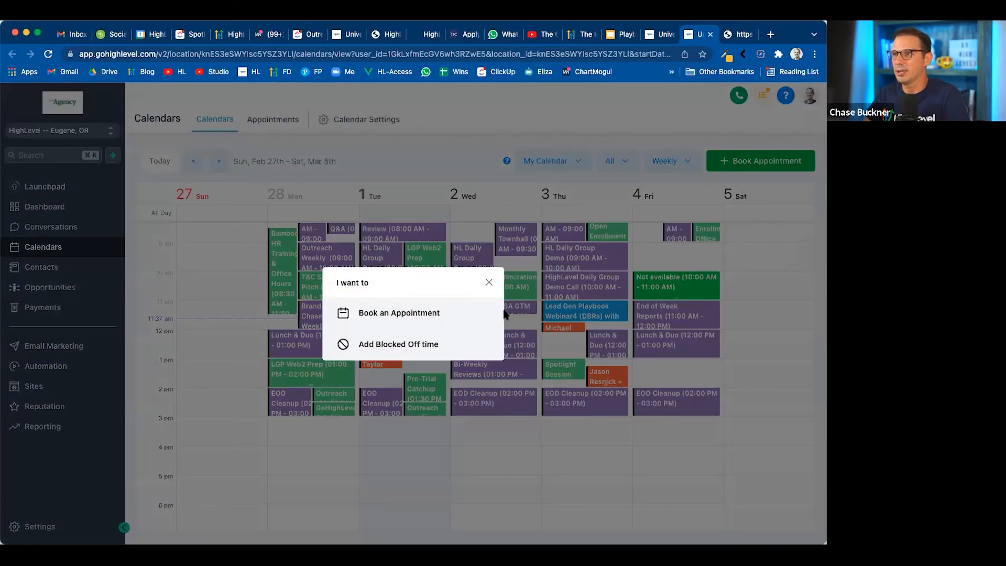
left_click(489, 283)
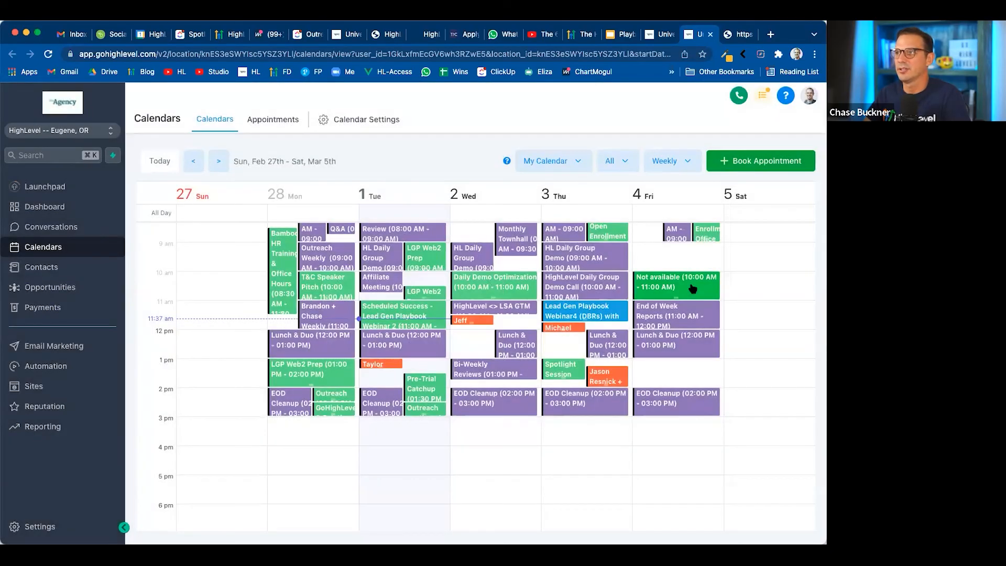
left_click(680, 281)
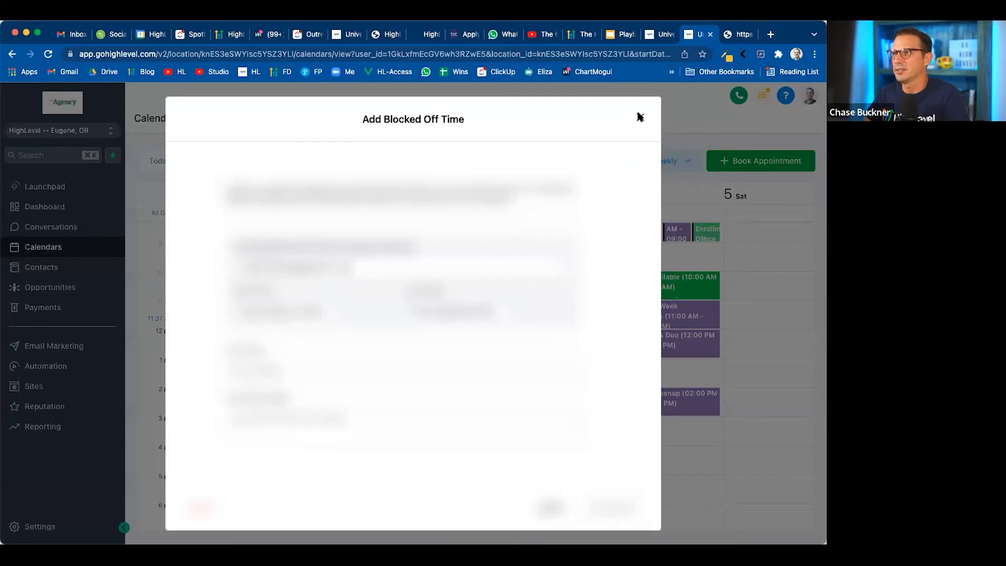
key("super+r")
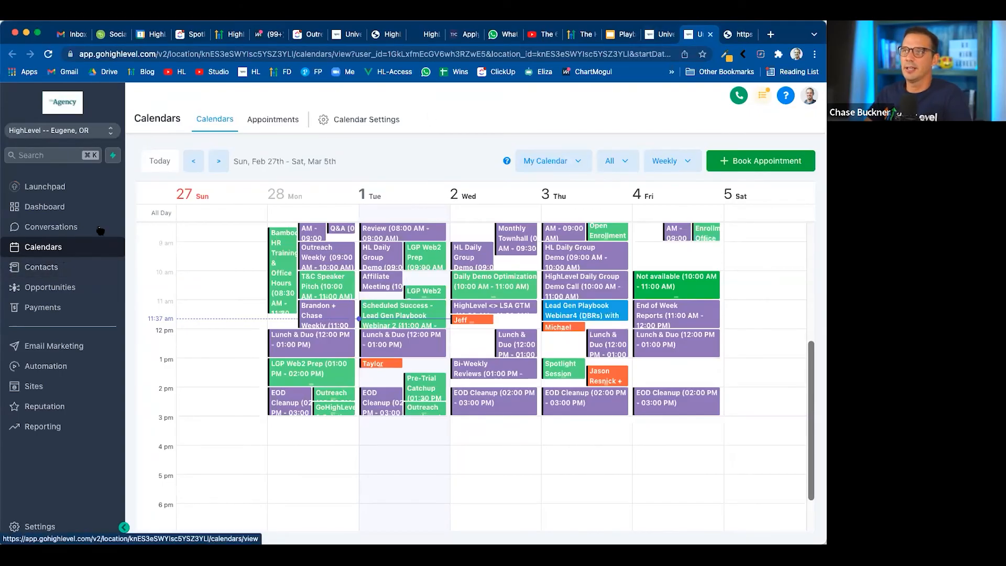
Open the Appointments list and examine its calendar filter, its status filter, and the status options of the first appointment
left_click(260, 124)
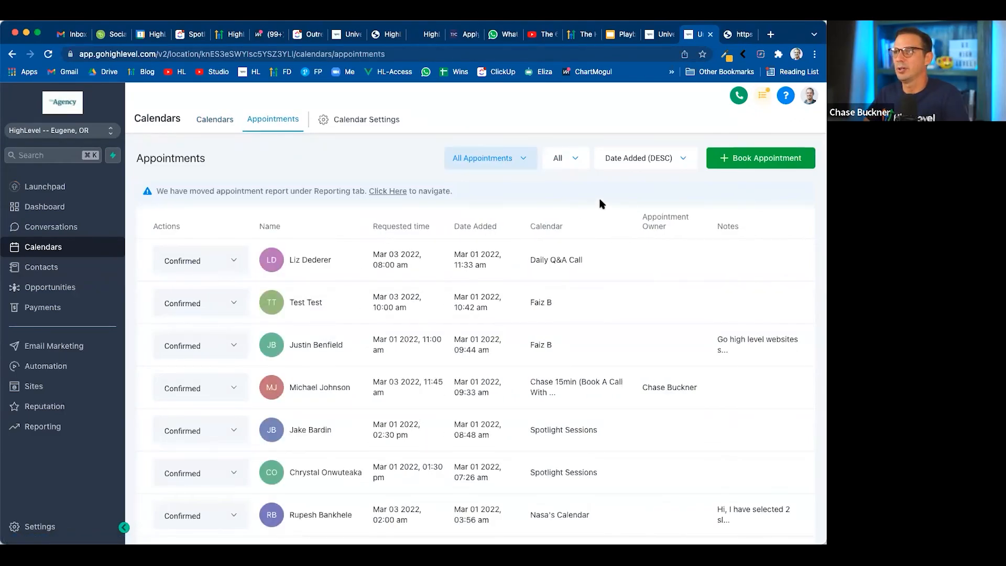
left_click(526, 166)
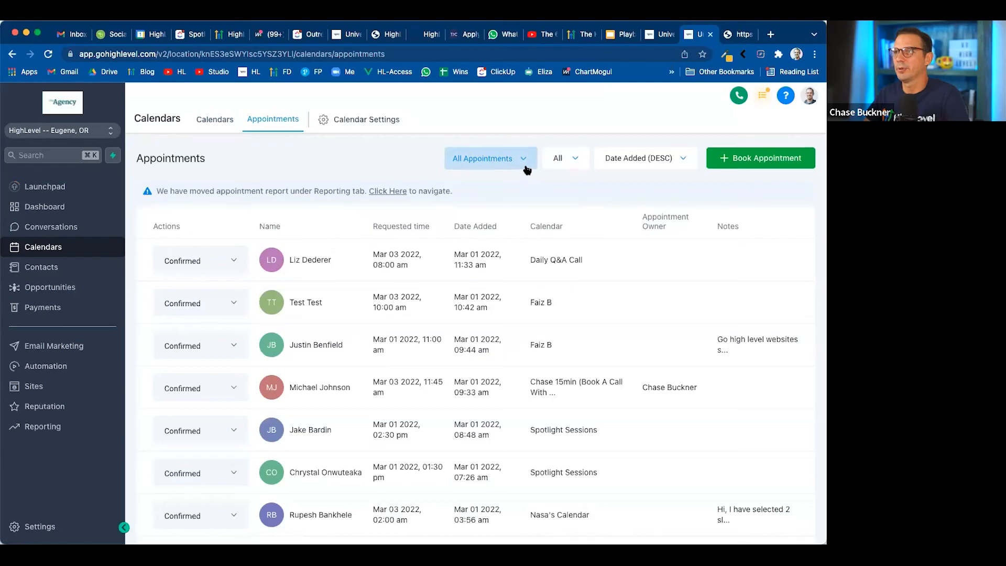
left_click(267, 161)
left_click(558, 160)
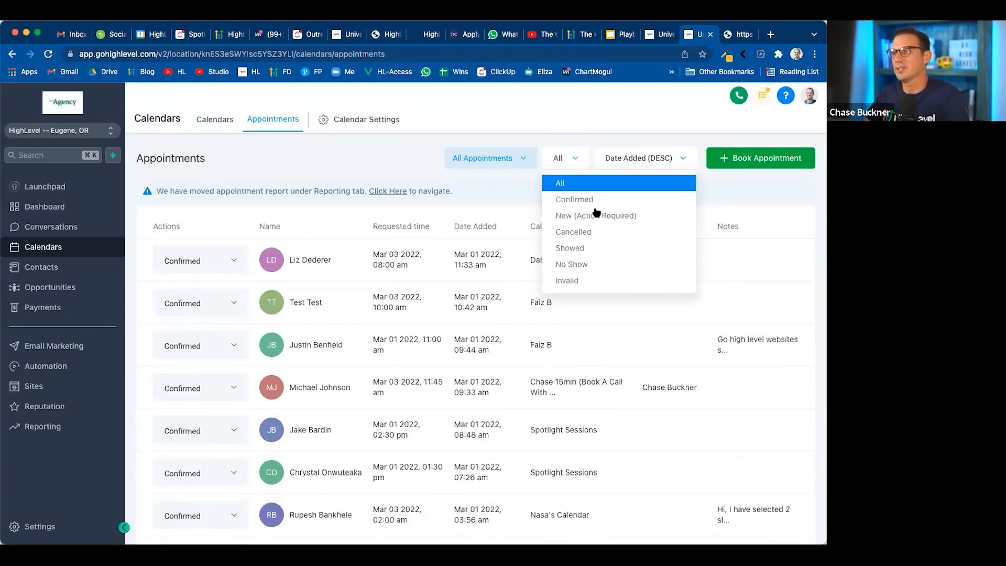
left_click(276, 157)
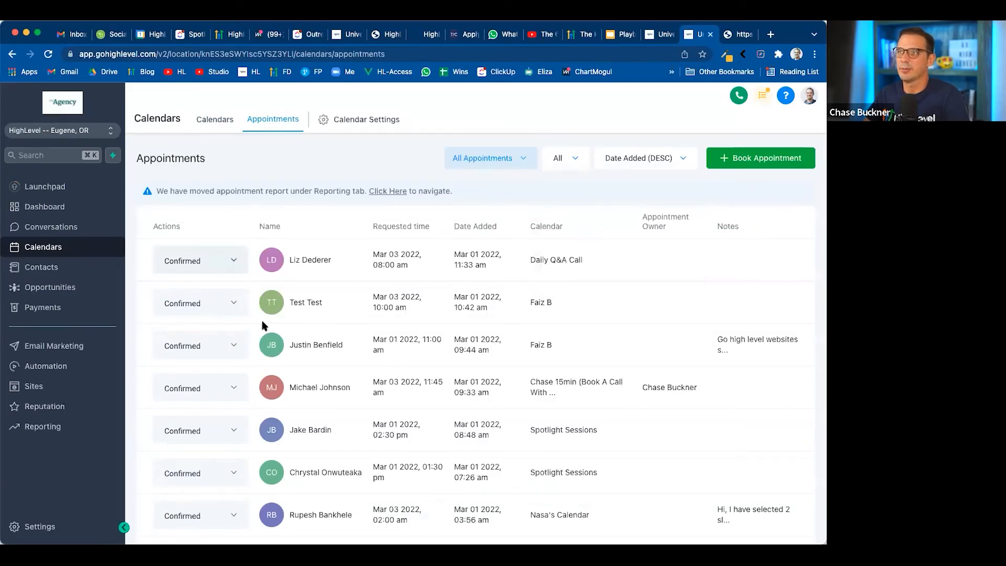
left_click(219, 262)
left_click(234, 210)
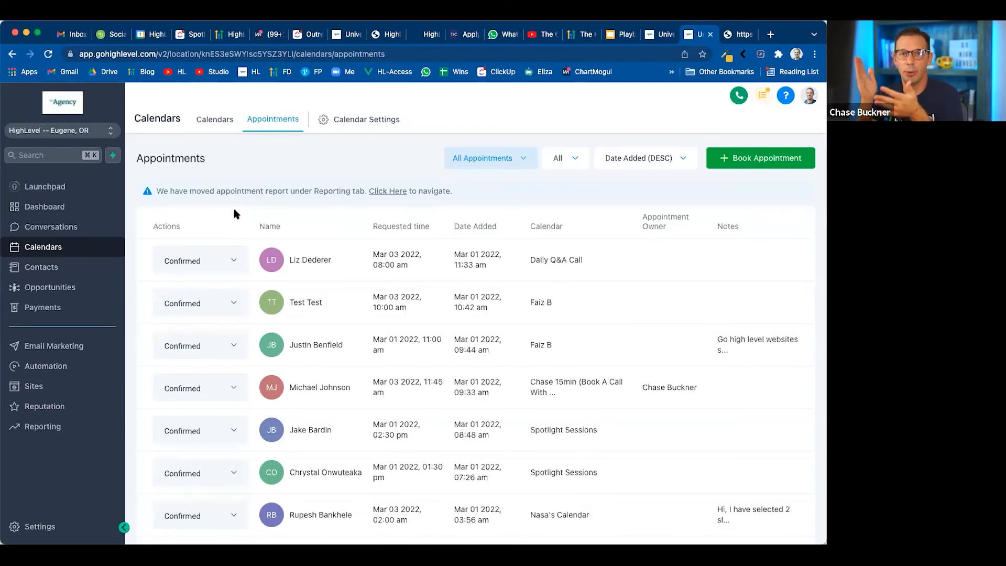
Review the status options of the first appointment, then switch to the slide listing the four places to view appointments
left_click(207, 260)
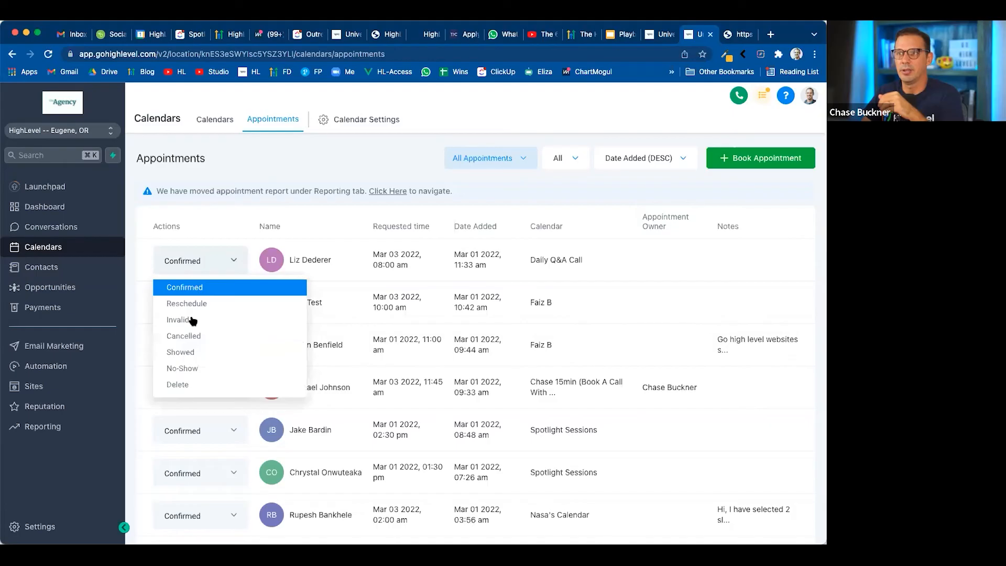
left_click(277, 173)
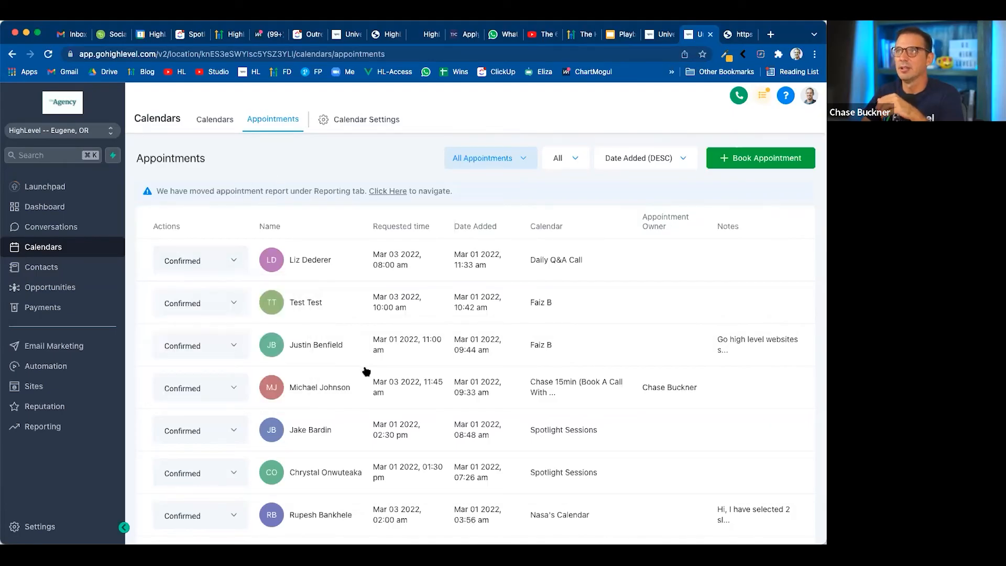
left_click(661, 39)
left_click(619, 36)
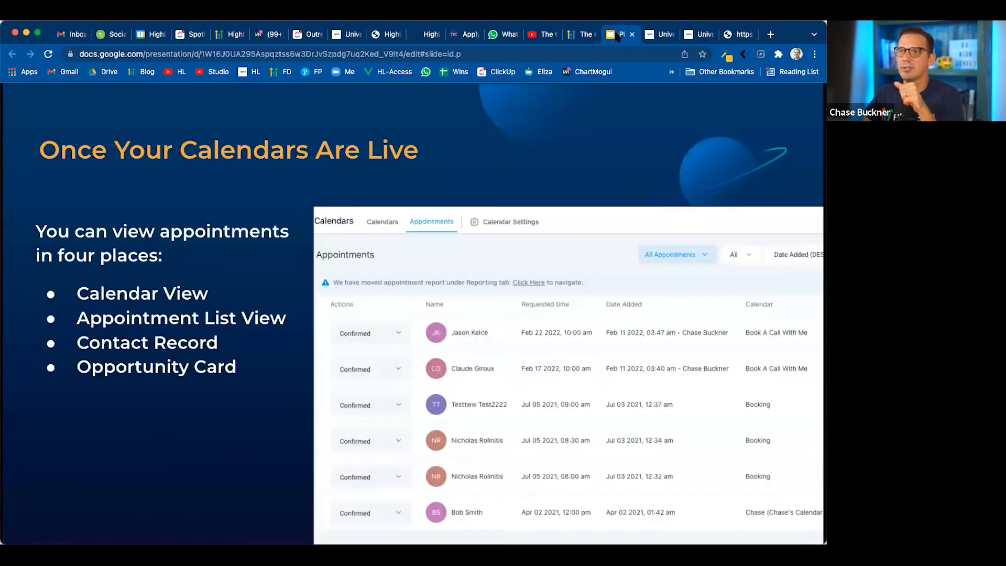
Switch to the sandbox account in HighLevel, leave its calendar settings, and open the Contacts list
left_click(662, 39)
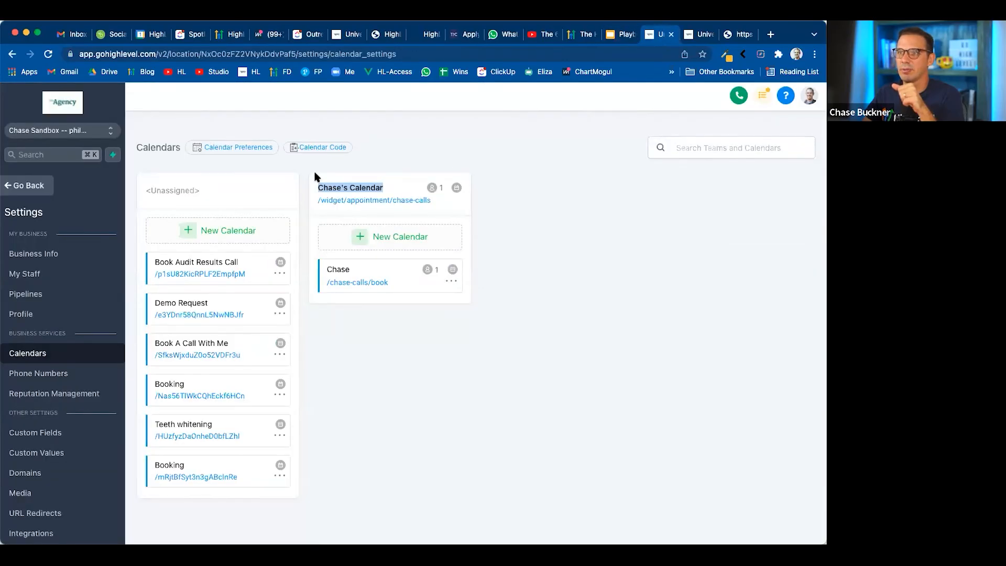
left_click(695, 36)
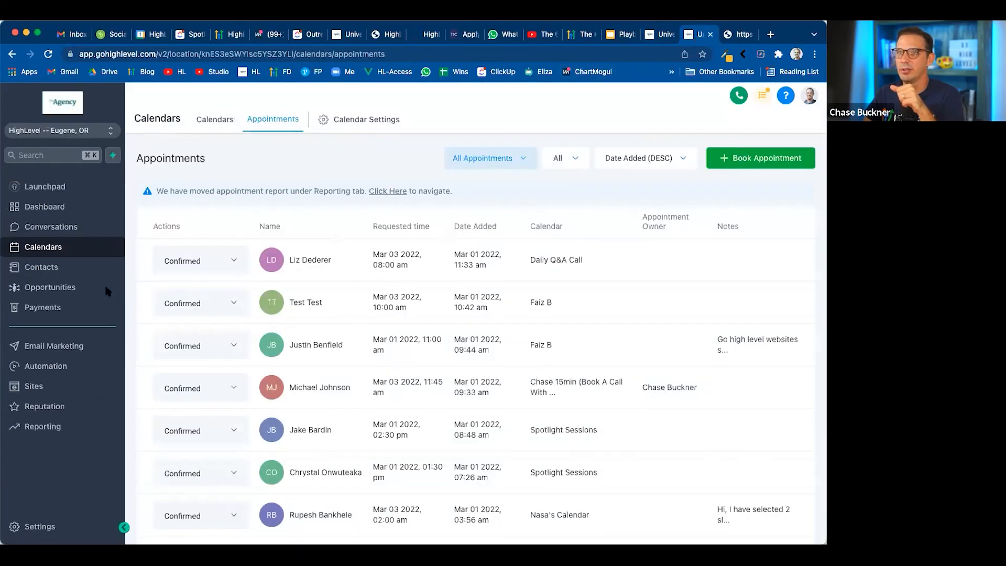
left_click(662, 34)
left_click(24, 185)
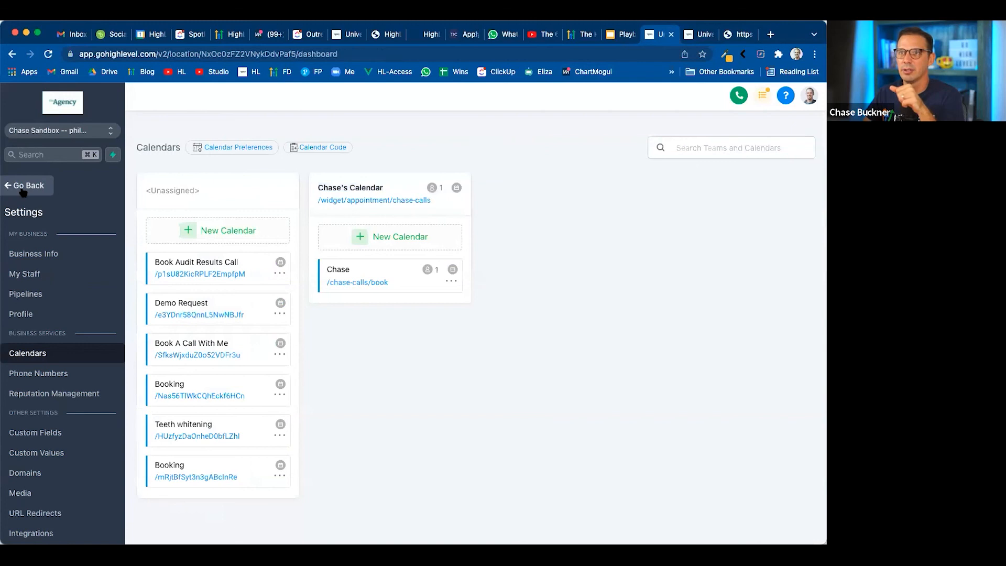
left_click(55, 268)
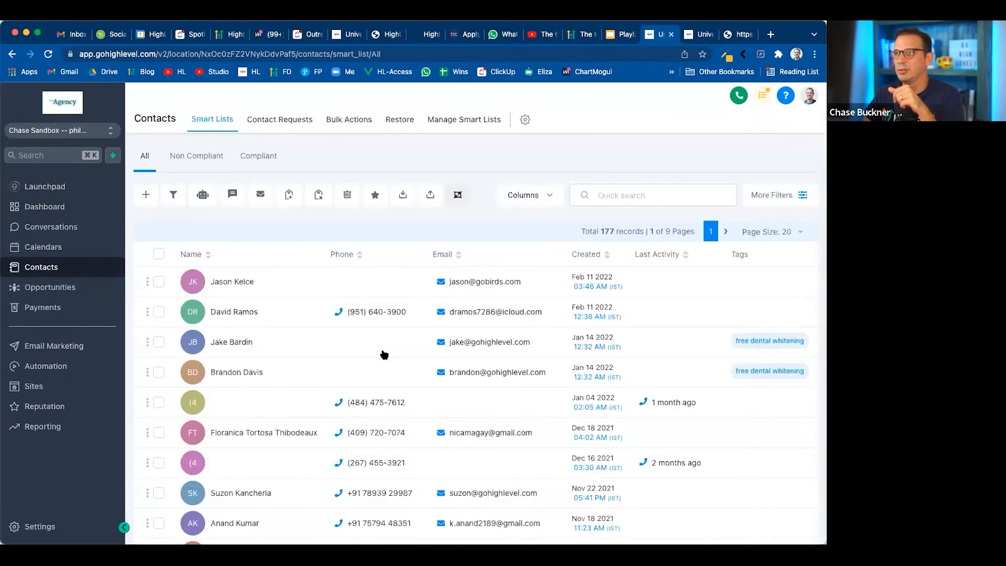
View the appointments on the first contact's record, then open the Feb 22, 2022 appointment for editing and close it unchanged
left_click(236, 283)
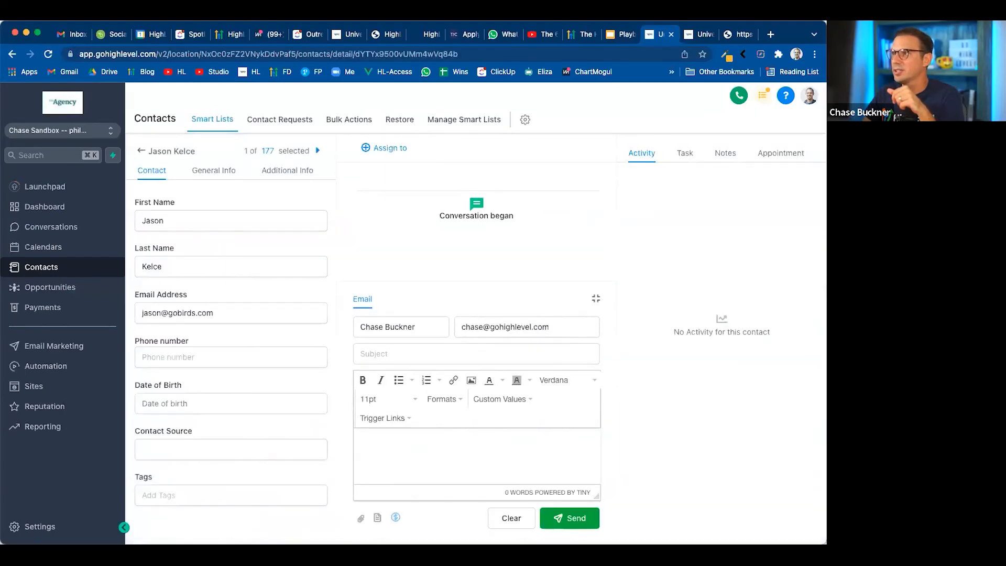
left_click(778, 153)
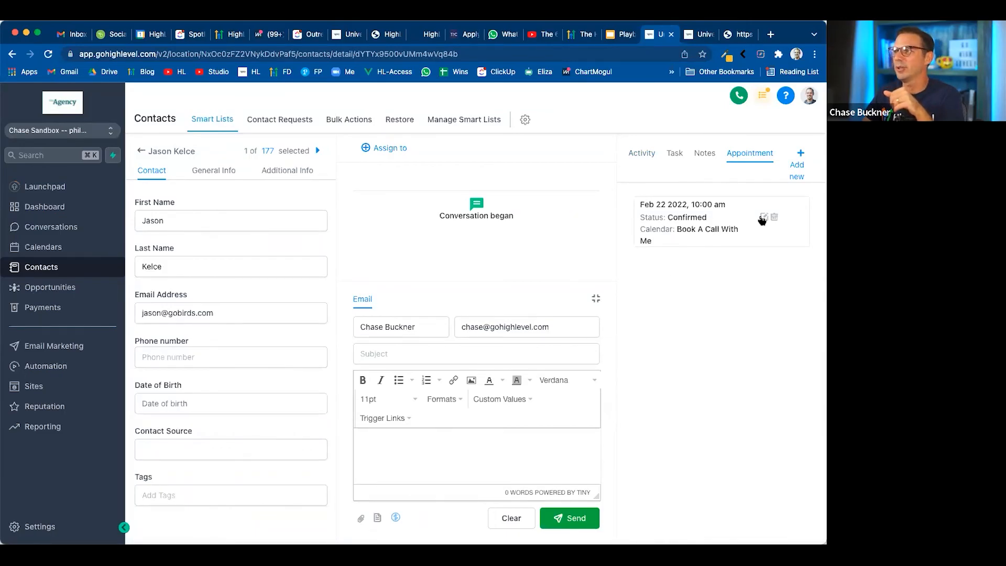
left_click(764, 217)
left_click(640, 118)
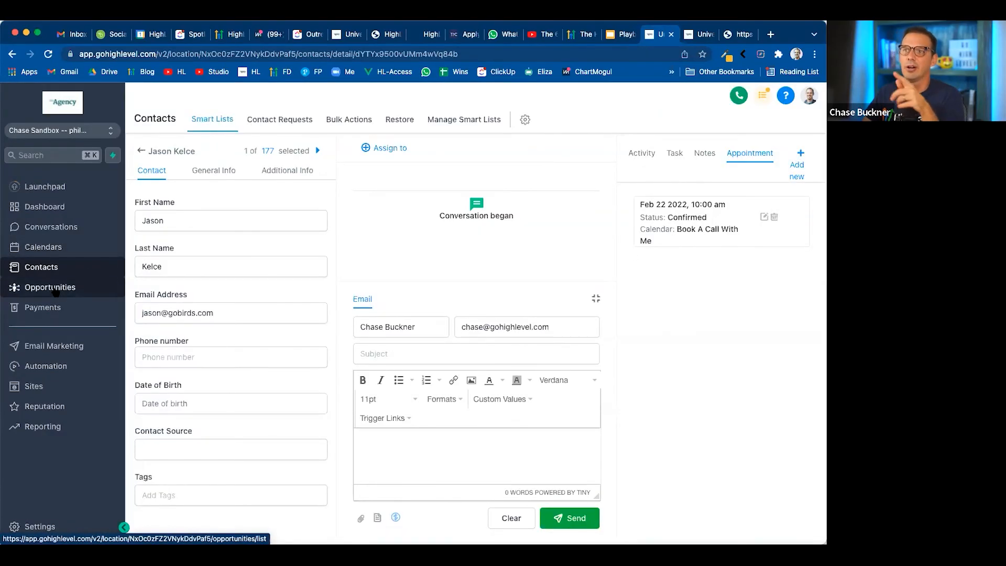
Open the opportunity card in the Appt Booked stage of the Free Teeth Whitening pipeline and view its Book/Update Appointment section
left_click(50, 287)
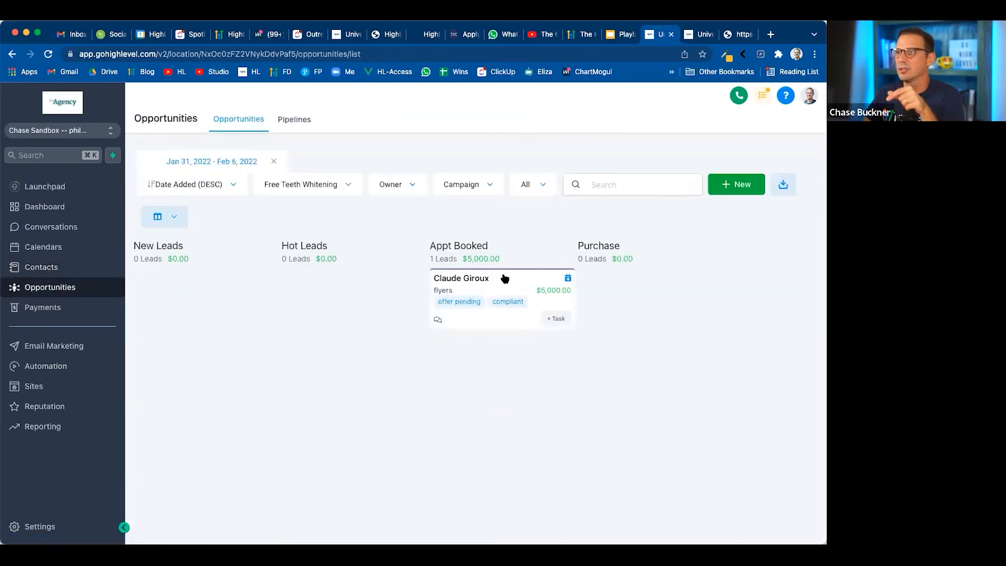
left_click(517, 284)
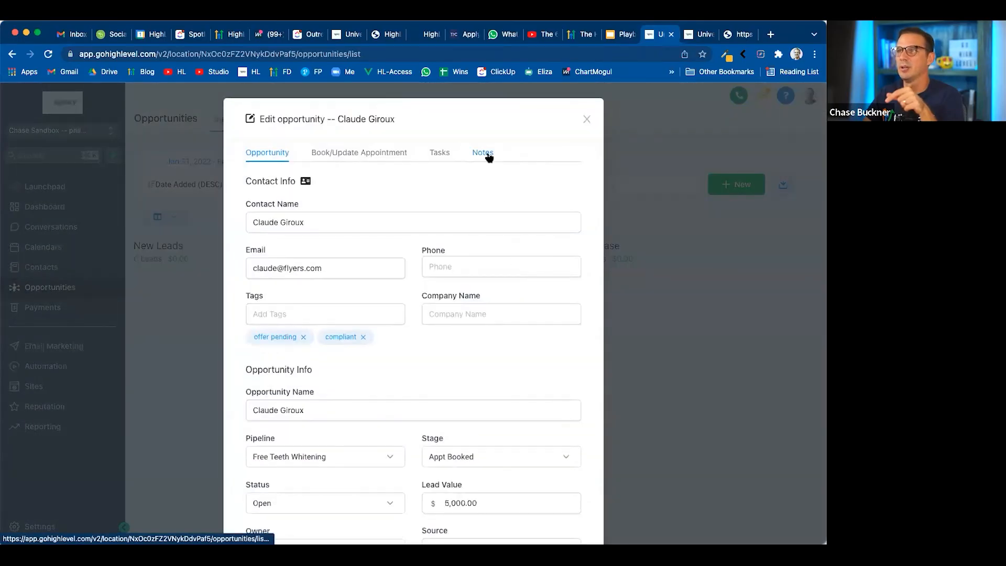
left_click(372, 160)
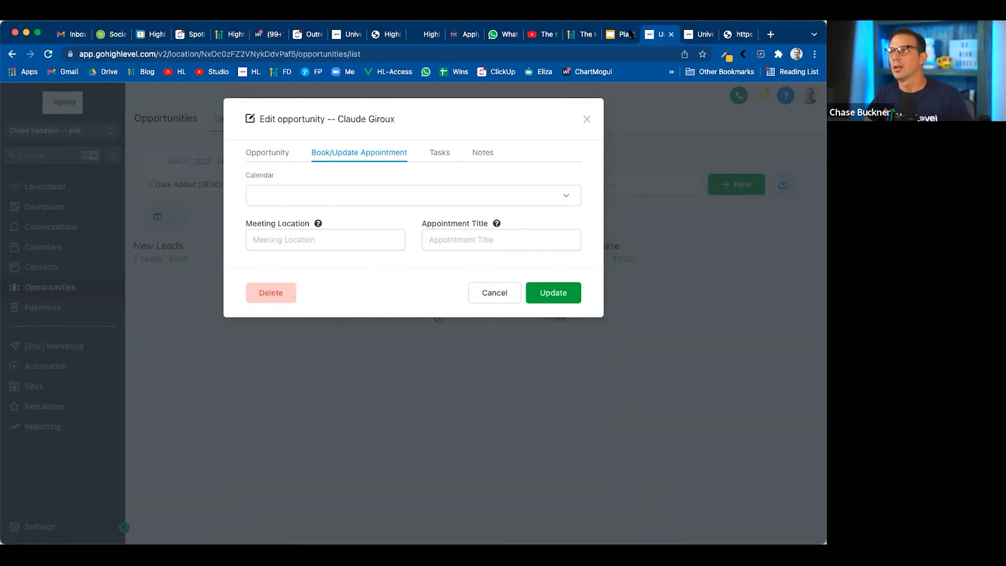
Advance the slides to "What the system can do once it sees a booking", then return to HighLevel and close the opportunity without updating
left_click(618, 38)
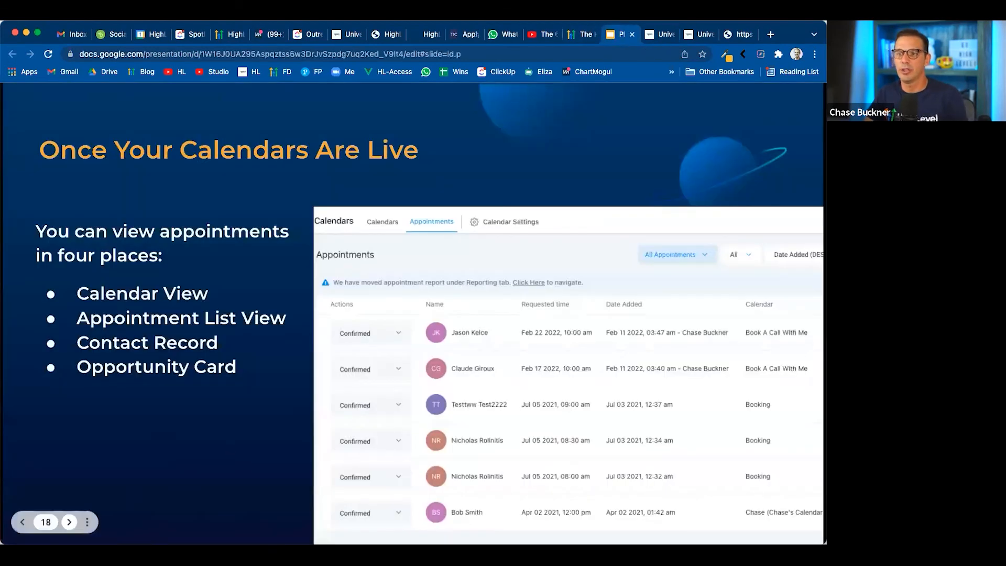
left_click(70, 522)
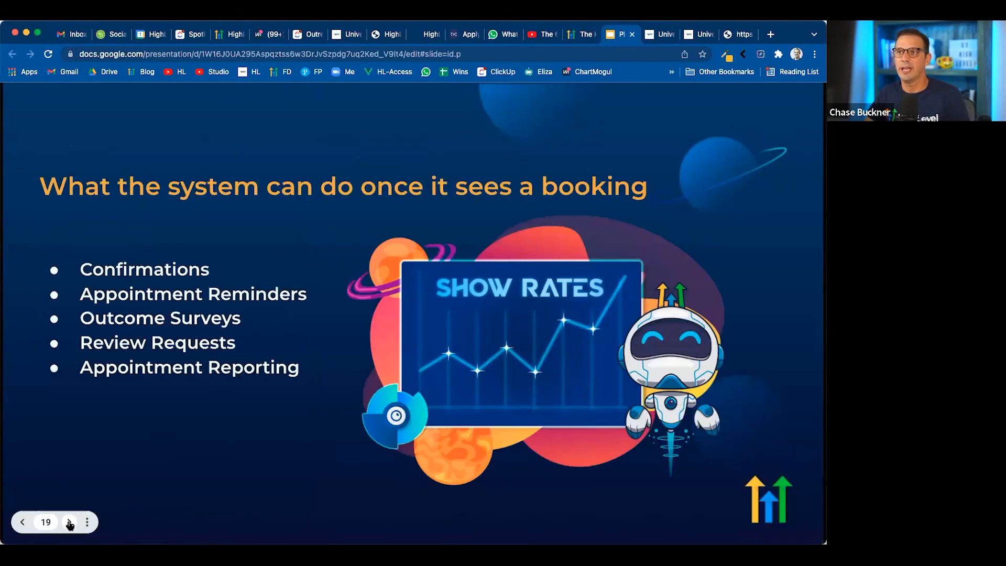
left_click(659, 34)
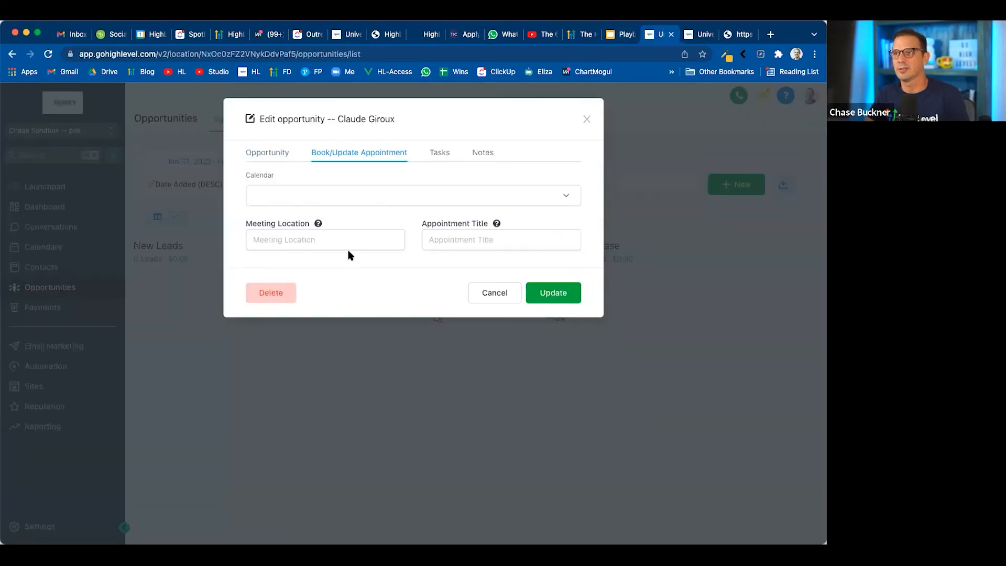
left_click(585, 117)
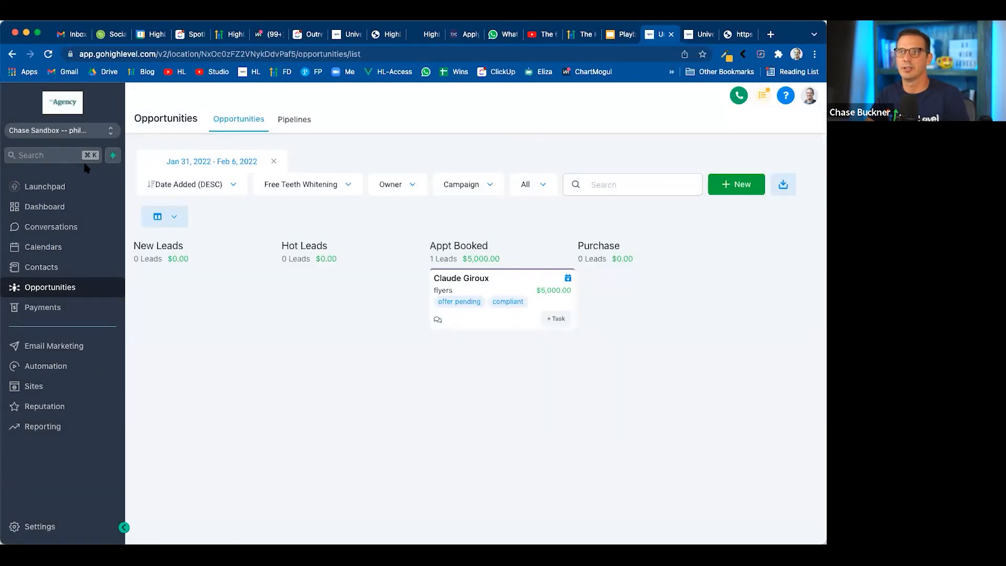
Check the quick actions, including Book an Appointment, close them, and switch back to the slide presentation
left_click(113, 157)
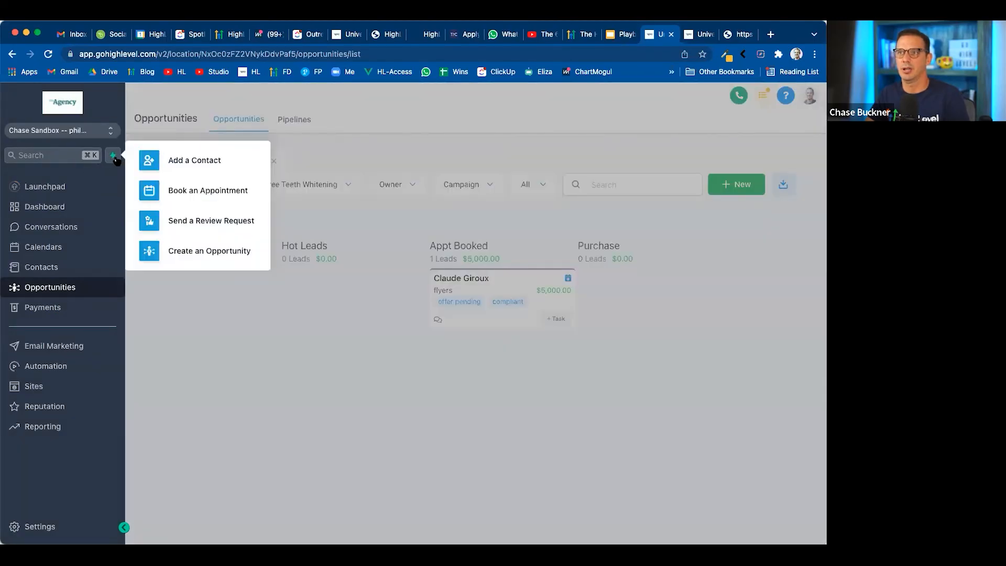
left_click(166, 351)
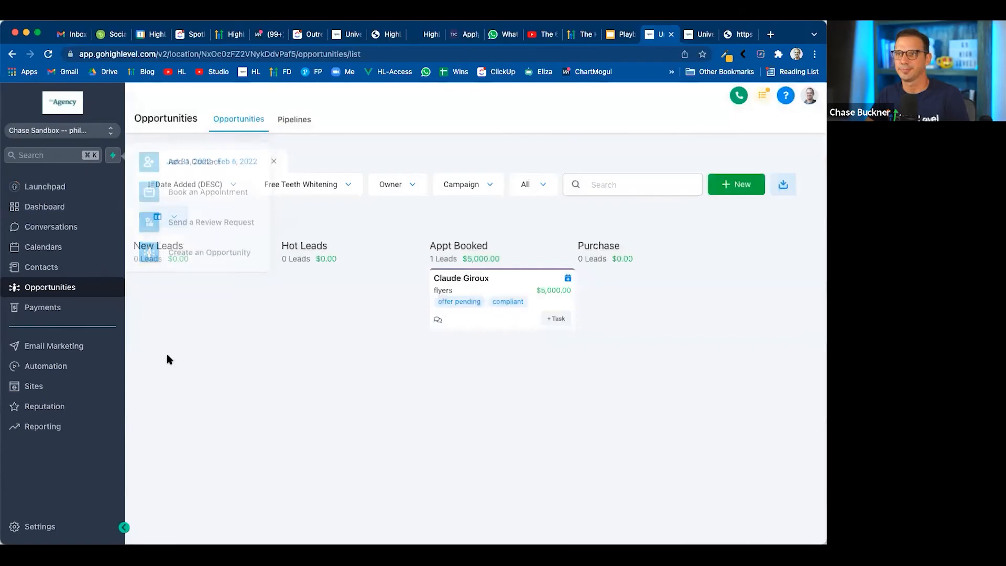
left_click(628, 35)
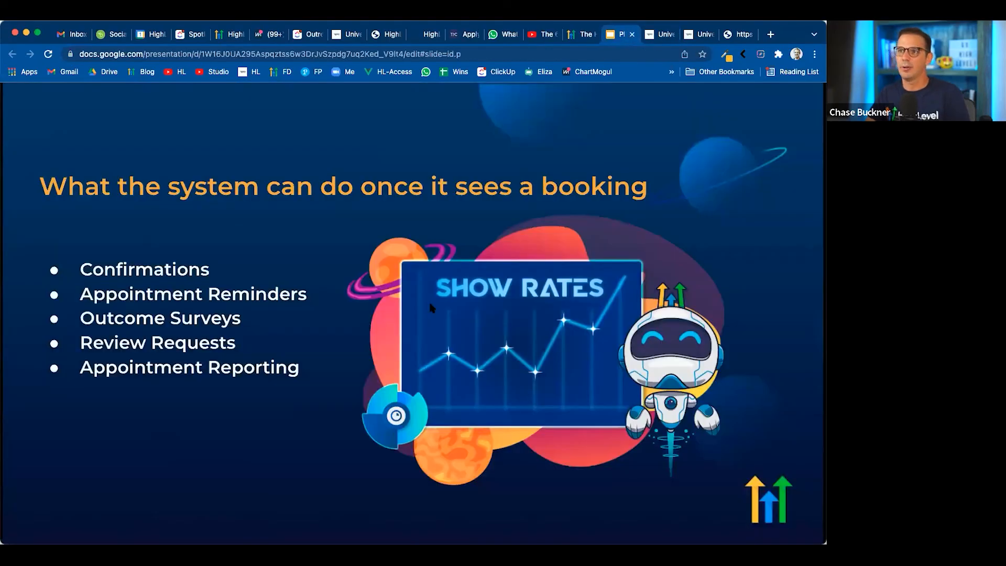